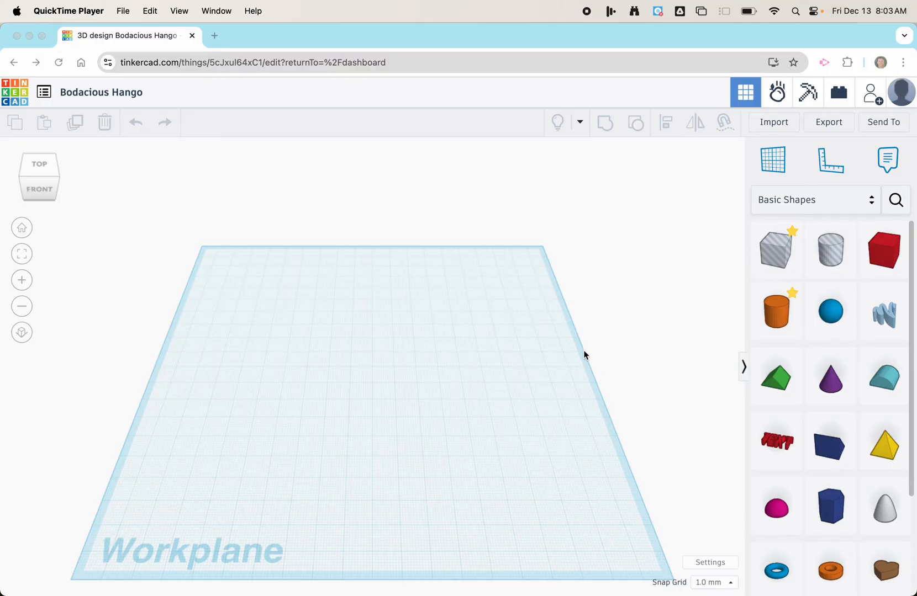
Step: Rename the design as Snowman
left_click(90, 93)
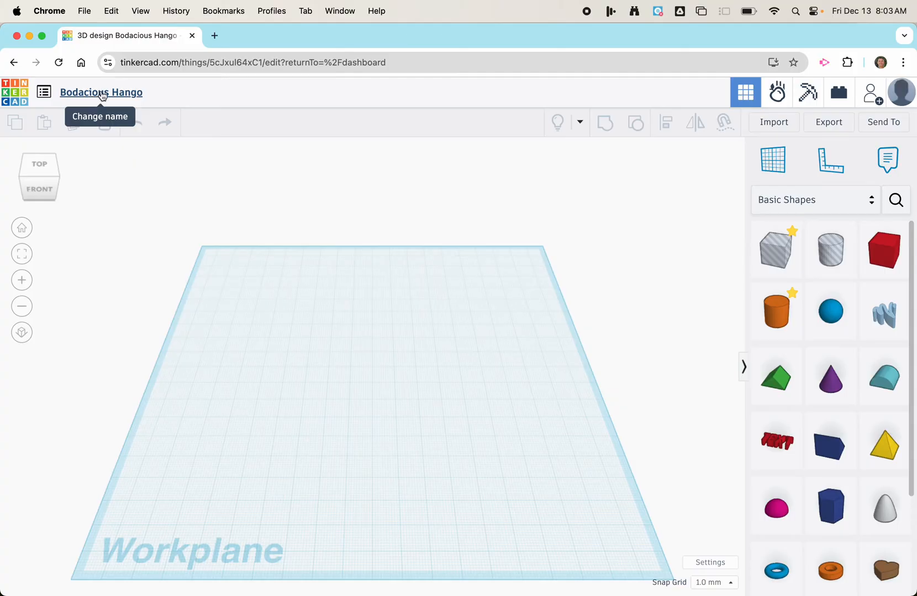
left_click(100, 92)
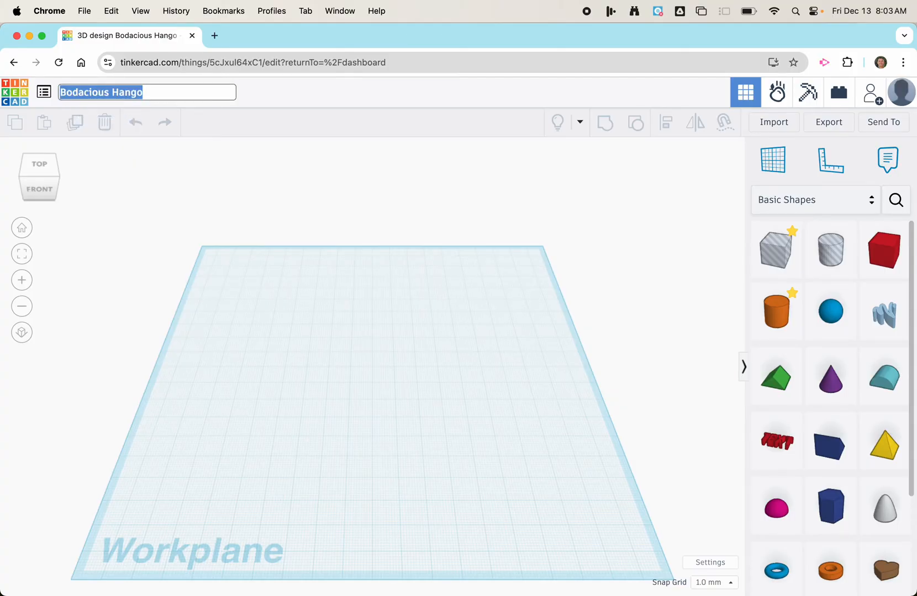
type("Snowman")
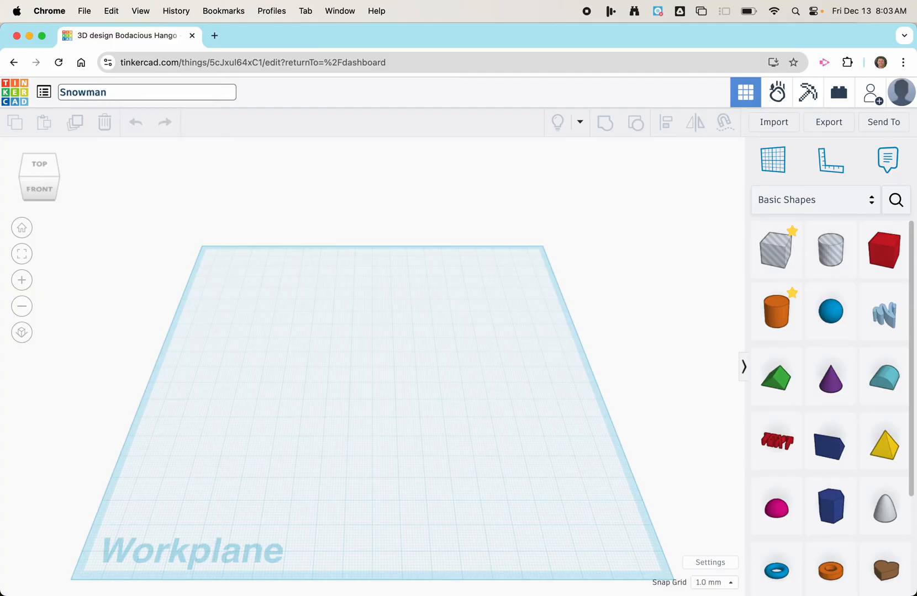
key("Return")
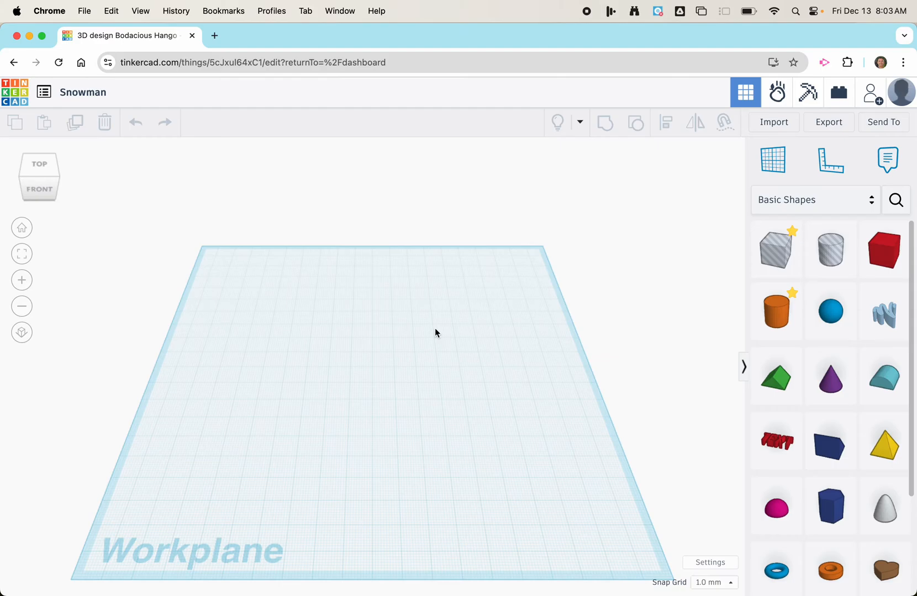
Step: Place a sphere near the middle of the workplane and colour it white
left_click(838, 313)
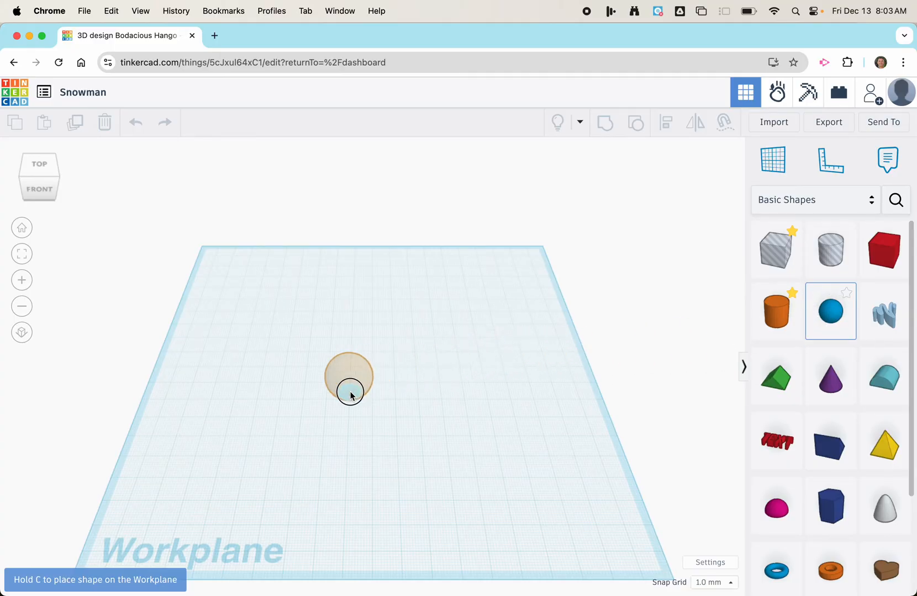
left_click(364, 381)
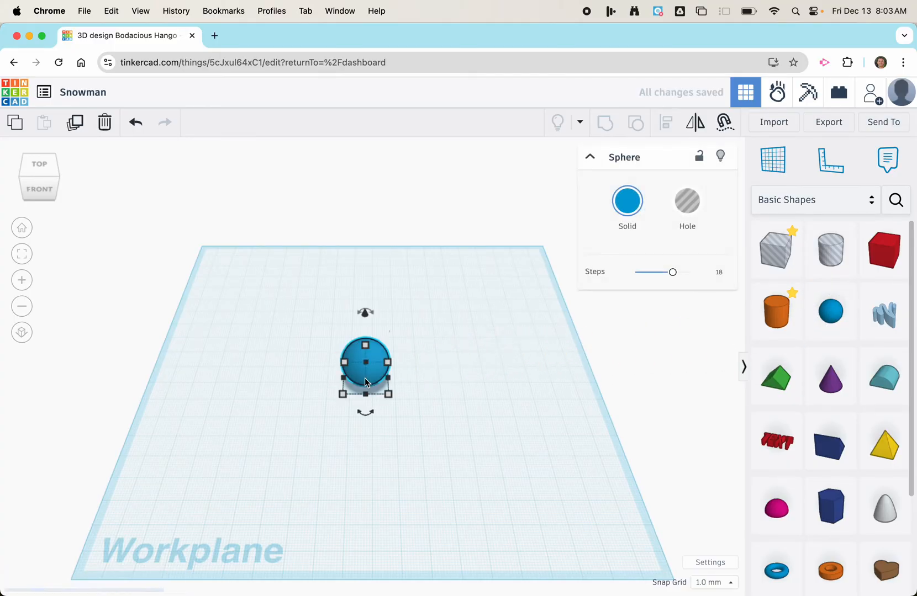
left_click(630, 204)
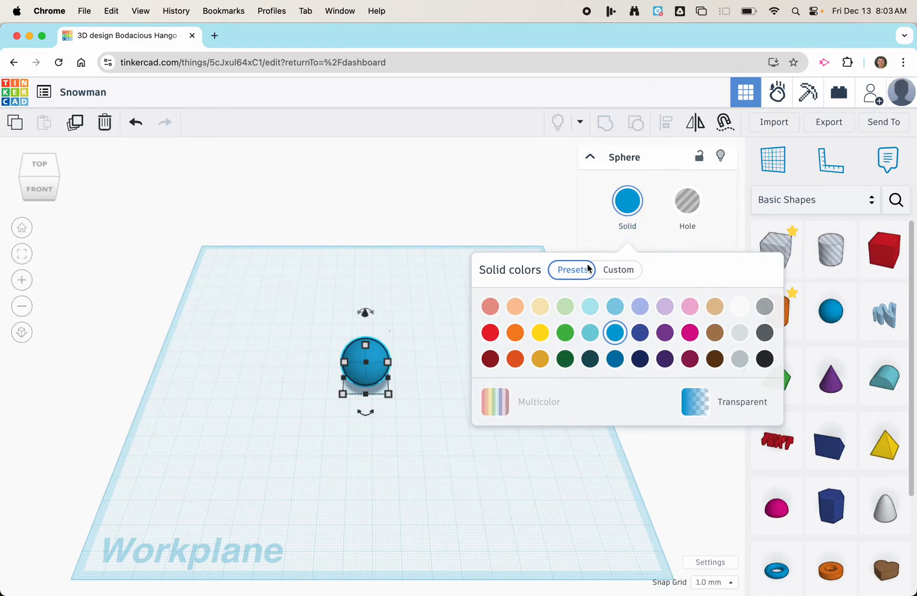
left_click(740, 307)
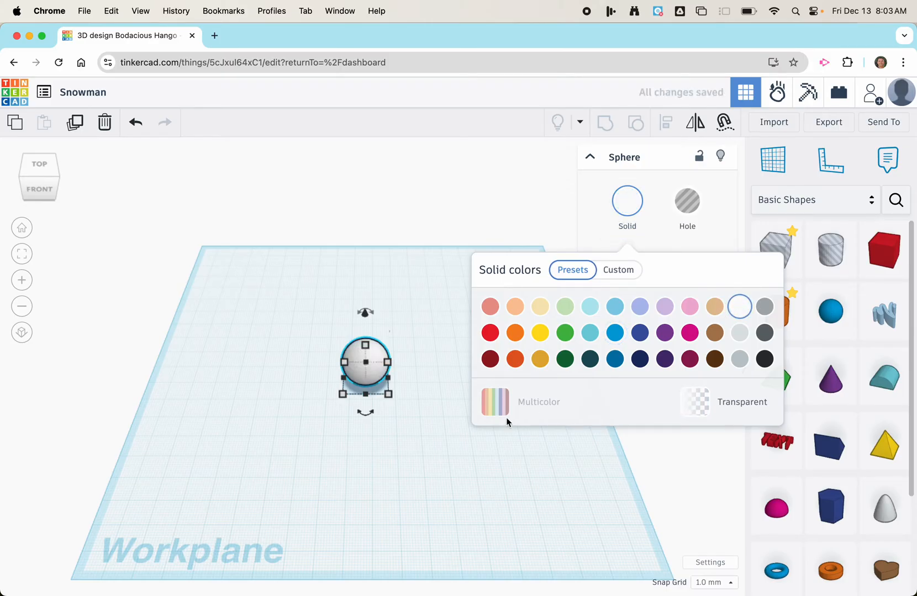
left_click(459, 443)
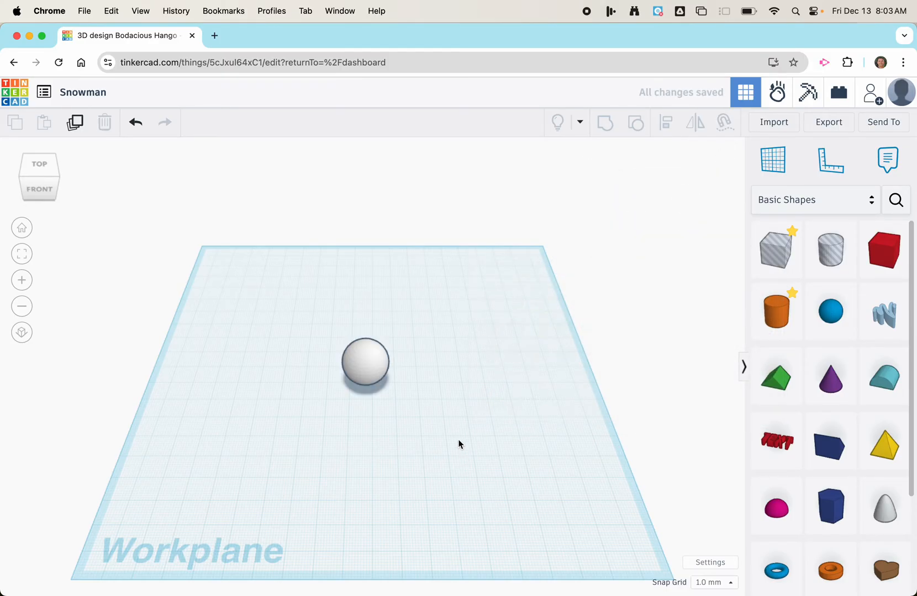
Step: Try stretching the white sphere's base to about 25 by 22 mm, and delete the sphere
left_click(373, 375)
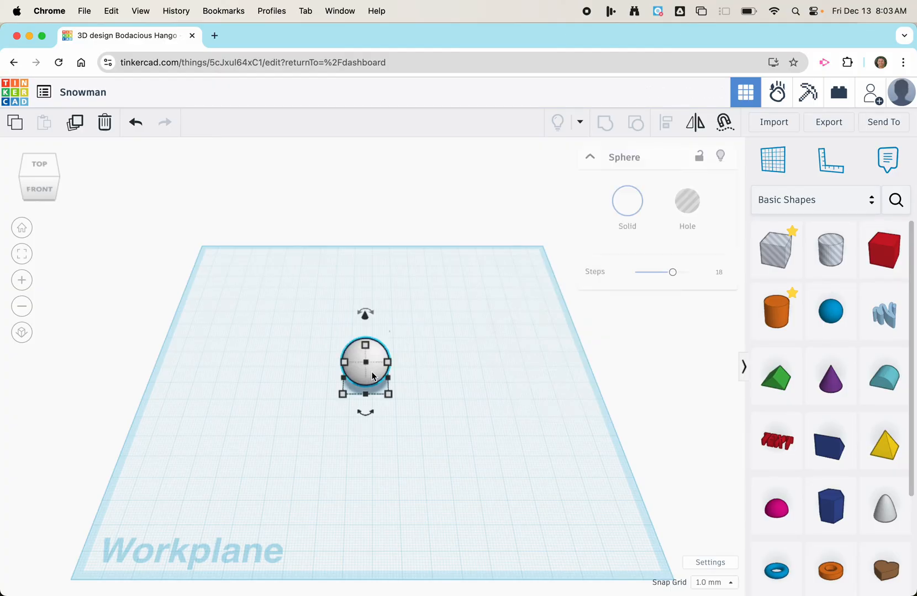
left_click(390, 395)
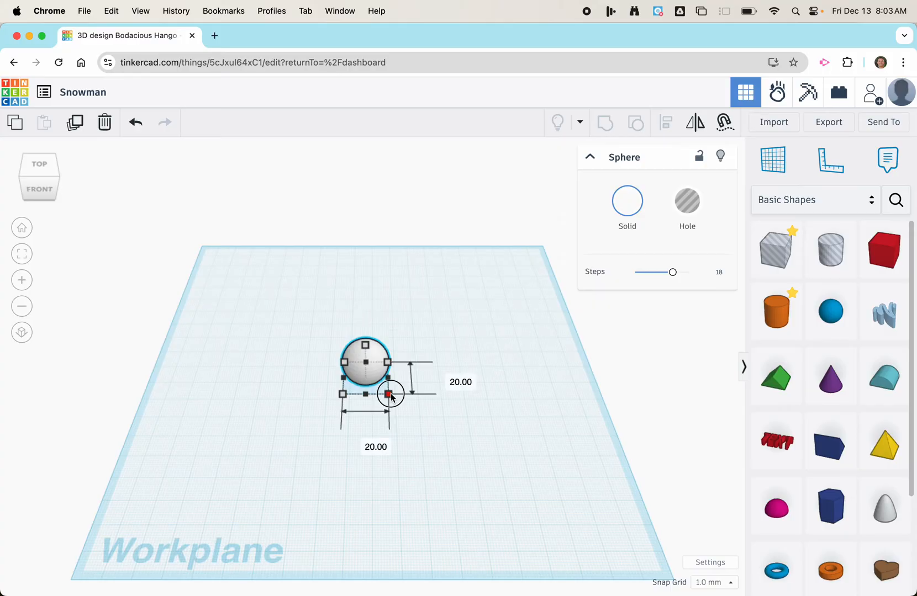
mouse_move(390, 395)
left_mouse_down()
mouse_move(396, 412)
mouse_move(408, 381)
mouse_move(393, 407)
mouse_move(403, 409)
mouse_move(401, 396)
left_mouse_up()
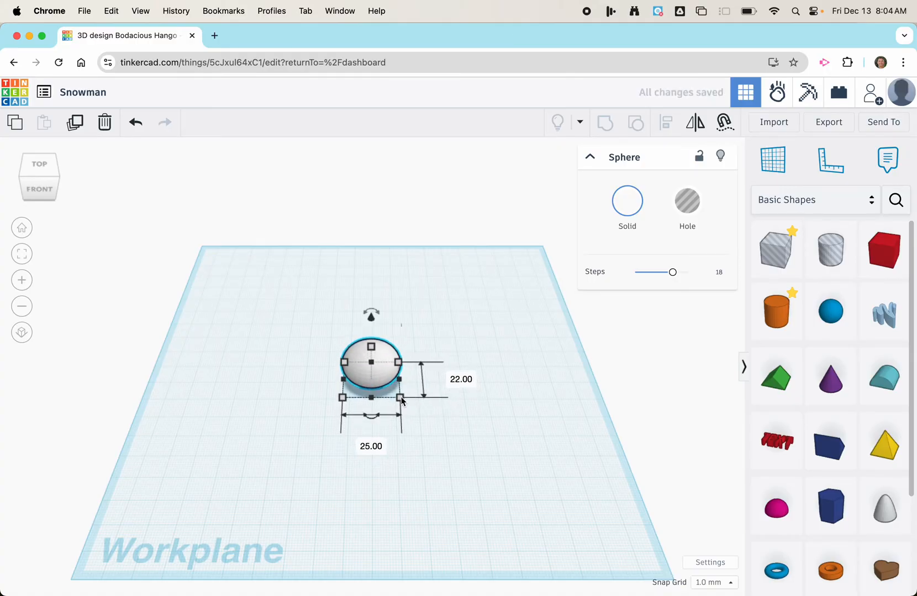
key("Delete")
Step: Place a new sphere near the middle of the workplane and stretch its base to 36 by 36 mm
left_click(830, 311)
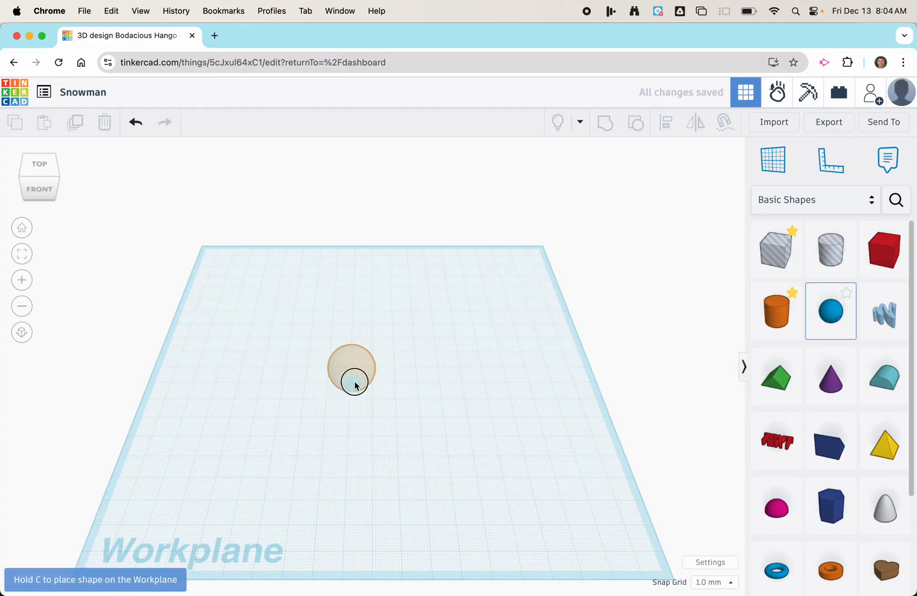
left_click(353, 383)
mouse_move(379, 399)
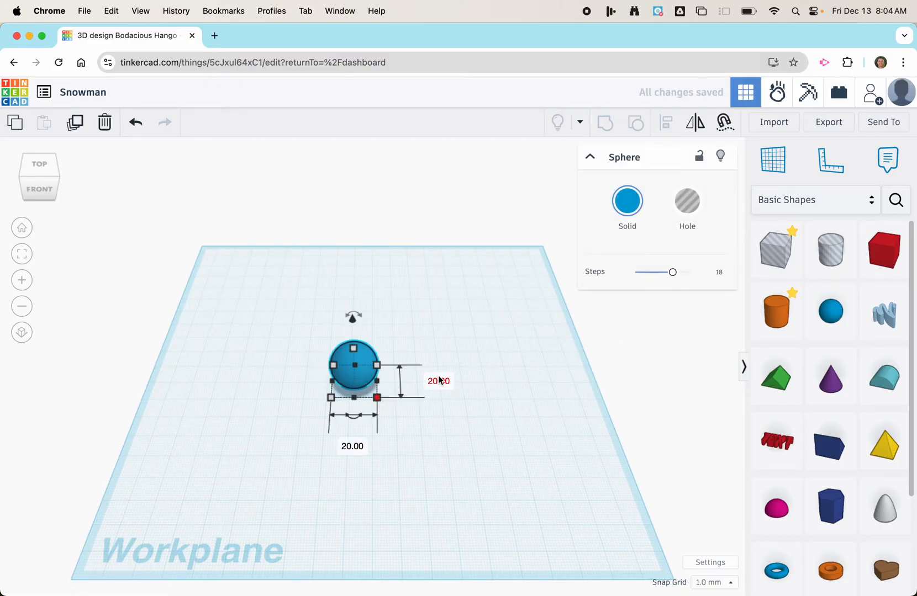
mouse_move(354, 349)
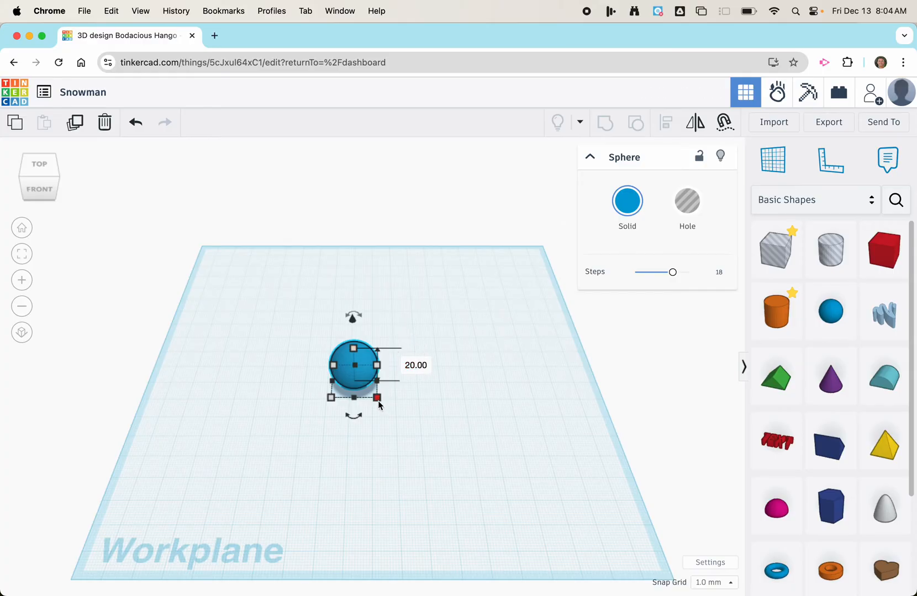
left_click_drag(378, 399, 416, 427)
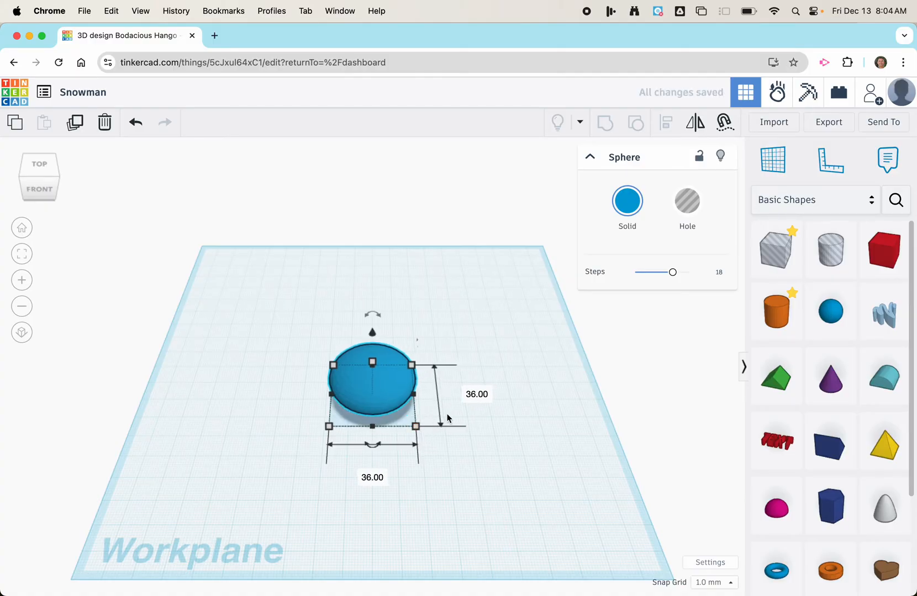
mouse_move(389, 449)
Step: Check the stretched sphere's height from the front and delete the sphere
left_click(39, 191)
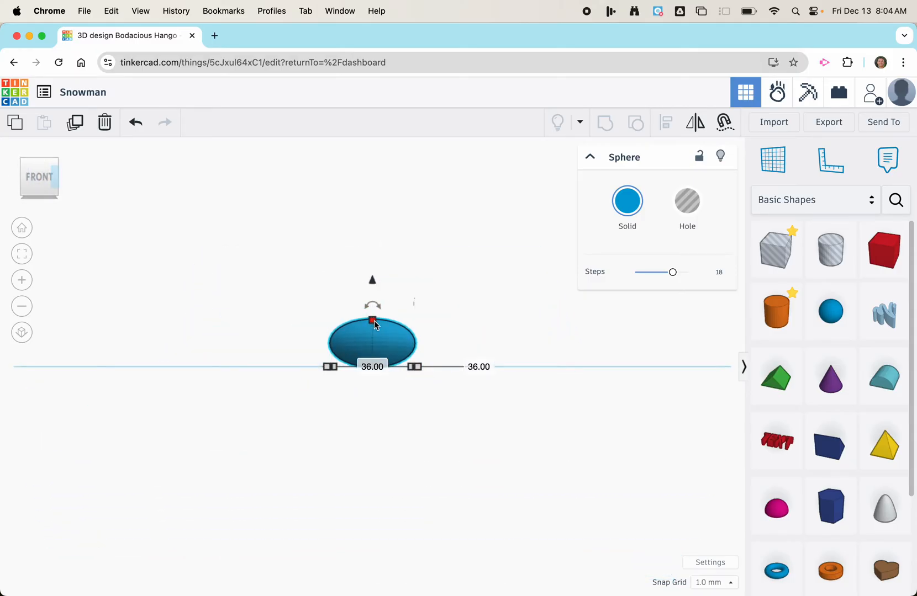
mouse_move(374, 323)
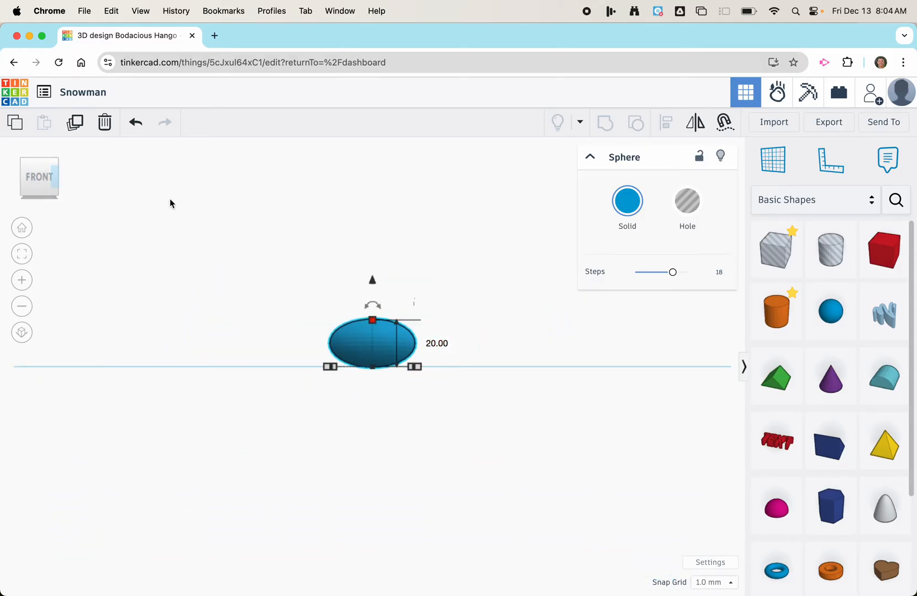
left_click(28, 229)
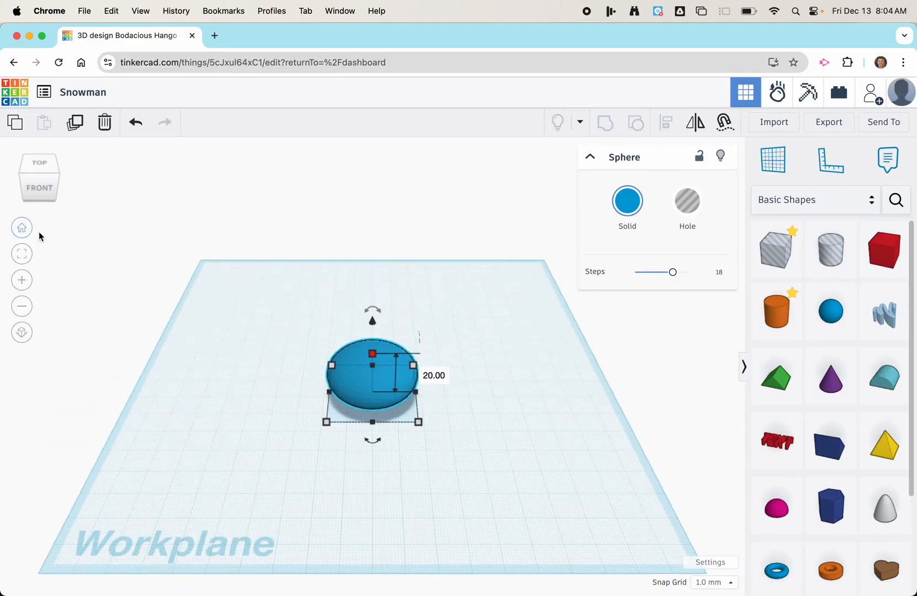
key("Delete")
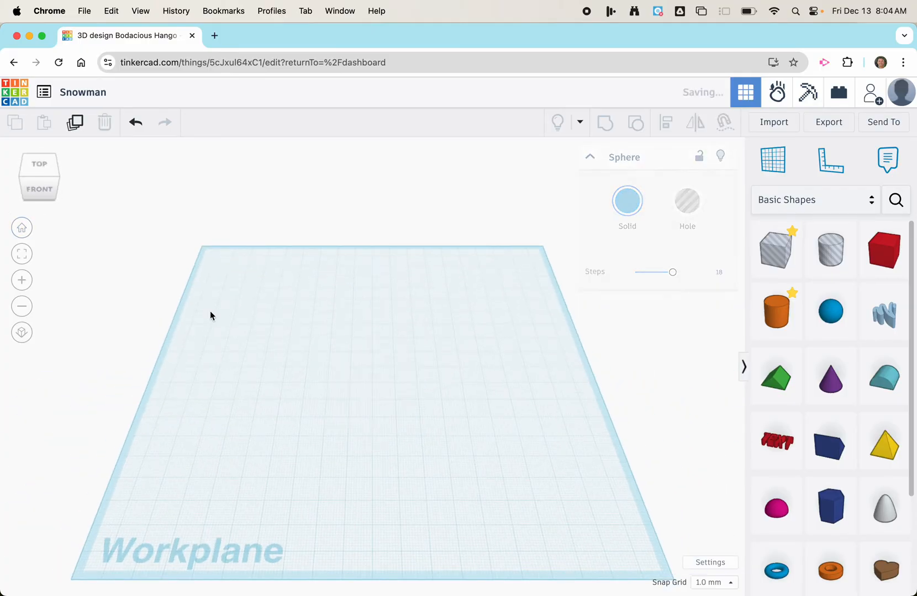
Step: Place another sphere on the empty workplane and make it solid white
left_click(843, 311)
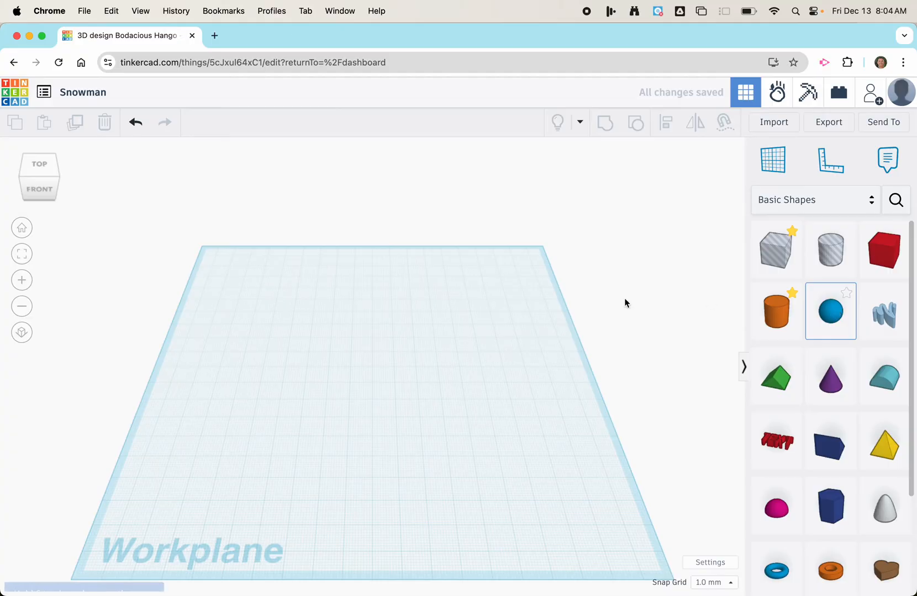
left_click(355, 406)
left_click(625, 203)
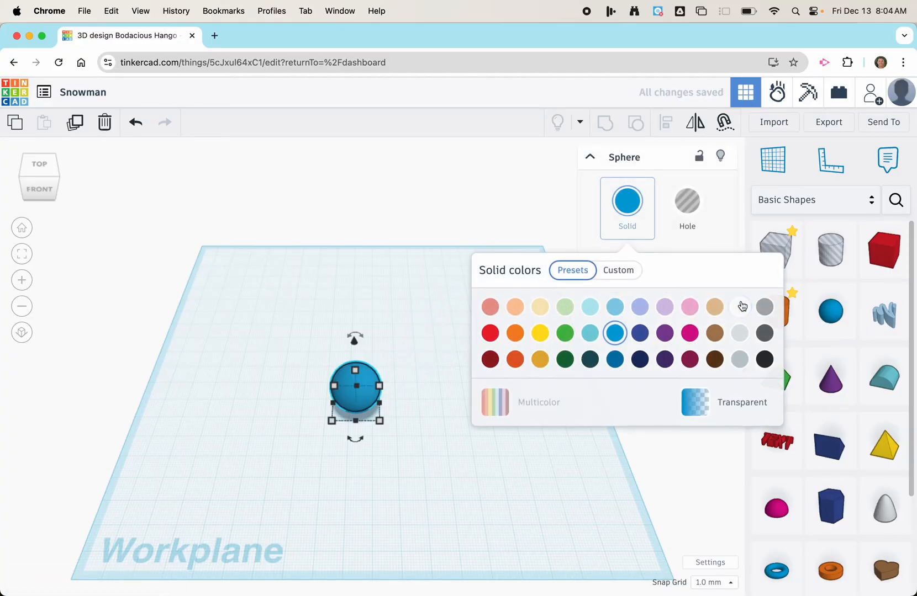
left_click(740, 306)
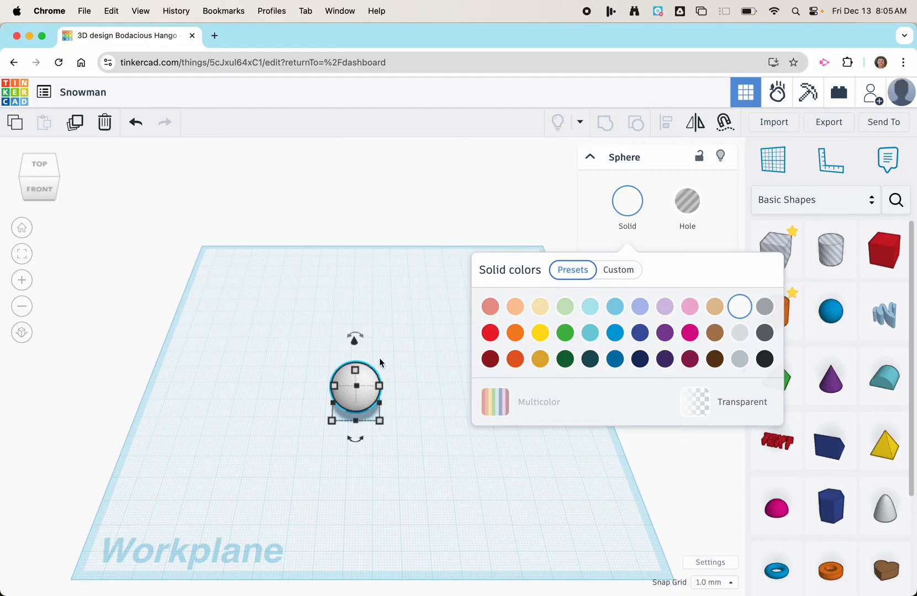
Step: Scale the white sphere proportionally to 36 mm in width, depth and height
left_click_drag(356, 371, 411, 372, "shift")
mouse_move(416, 433)
left_mouse_down("shift")
mouse_move(434, 460)
mouse_move(376, 381)
mouse_move(434, 440)
mouse_move(362, 385)
mouse_move(405, 426)
left_mouse_up("shift")
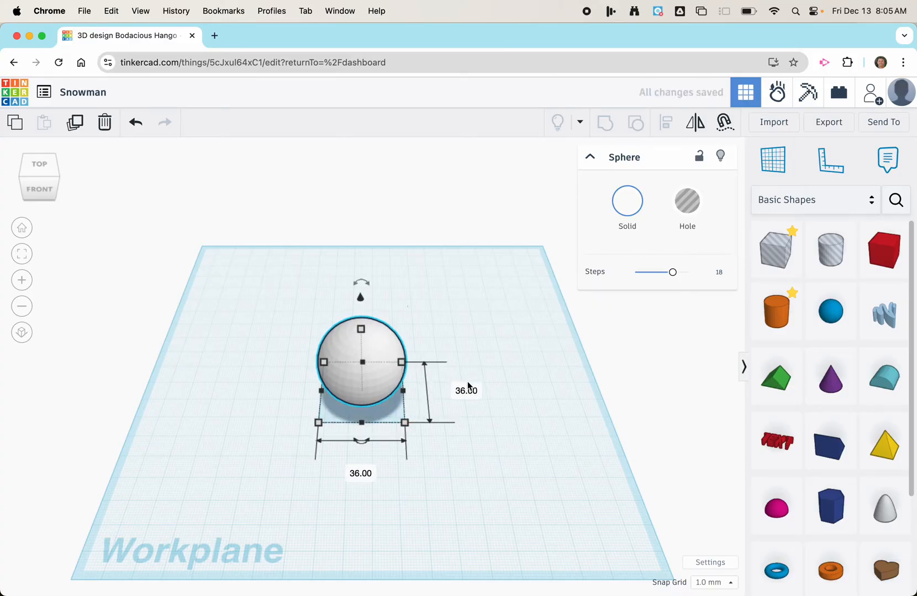
mouse_move(349, 444)
mouse_move(362, 329)
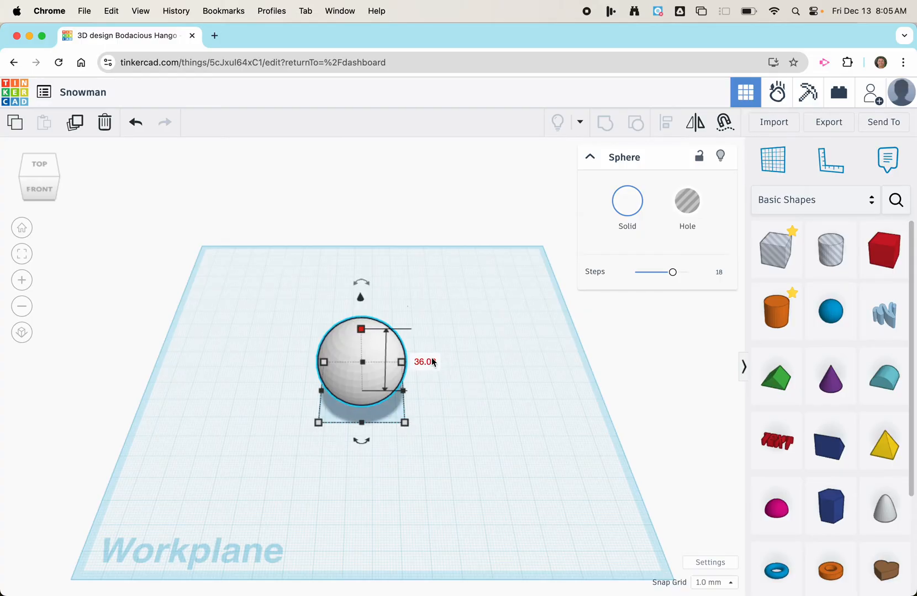
Step: Inspect the proportionally scaled sphere from the front and delete it
left_click(38, 191)
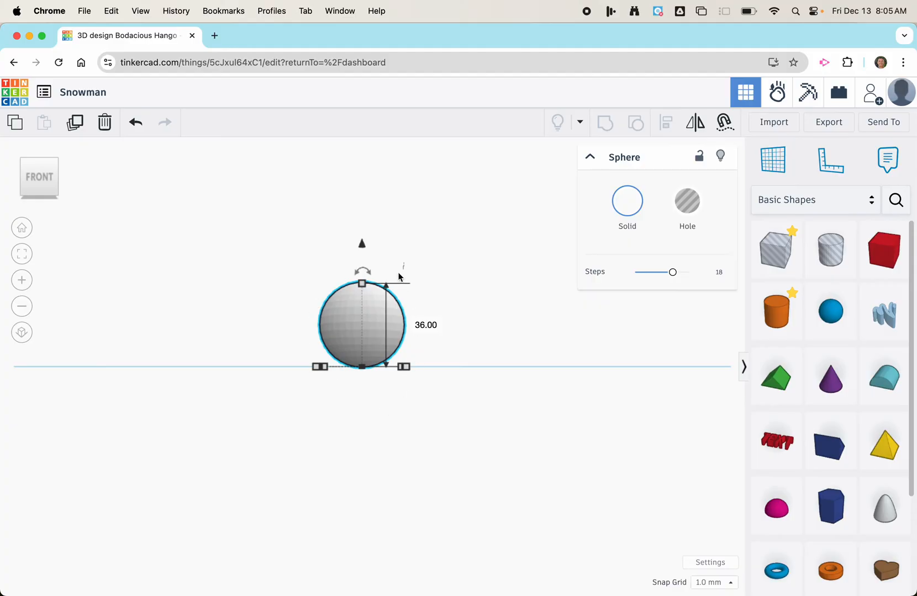
left_click(22, 227)
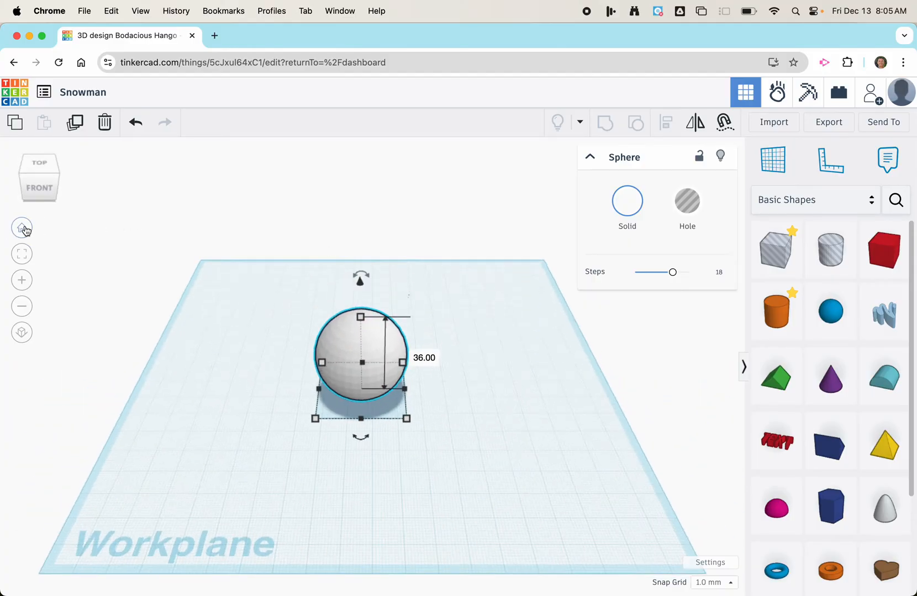
left_click(508, 411)
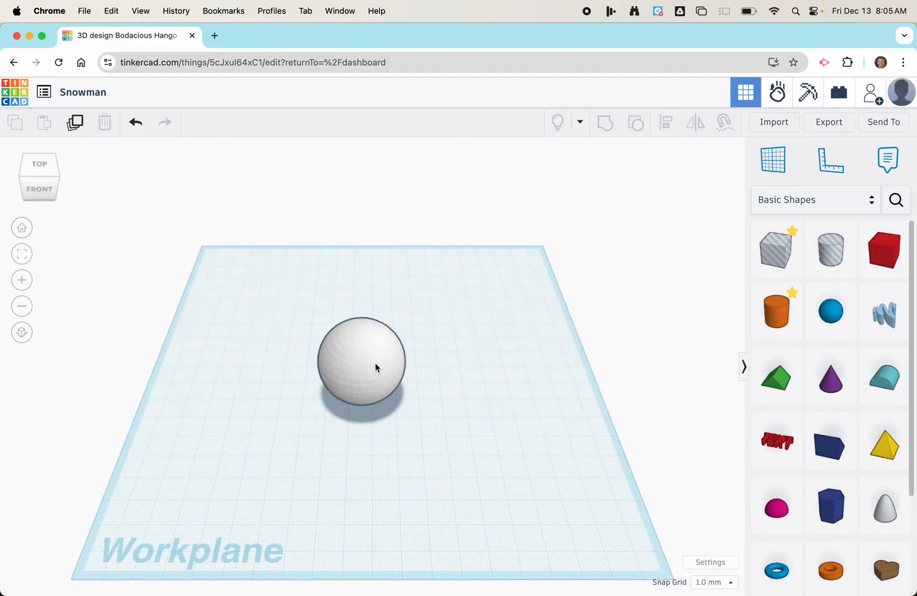
left_click(373, 362)
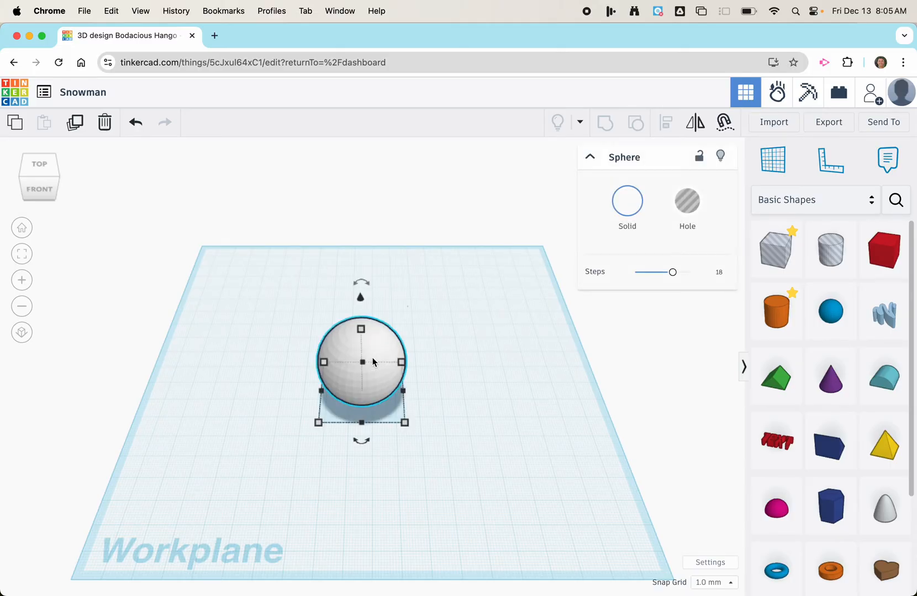
key("Delete")
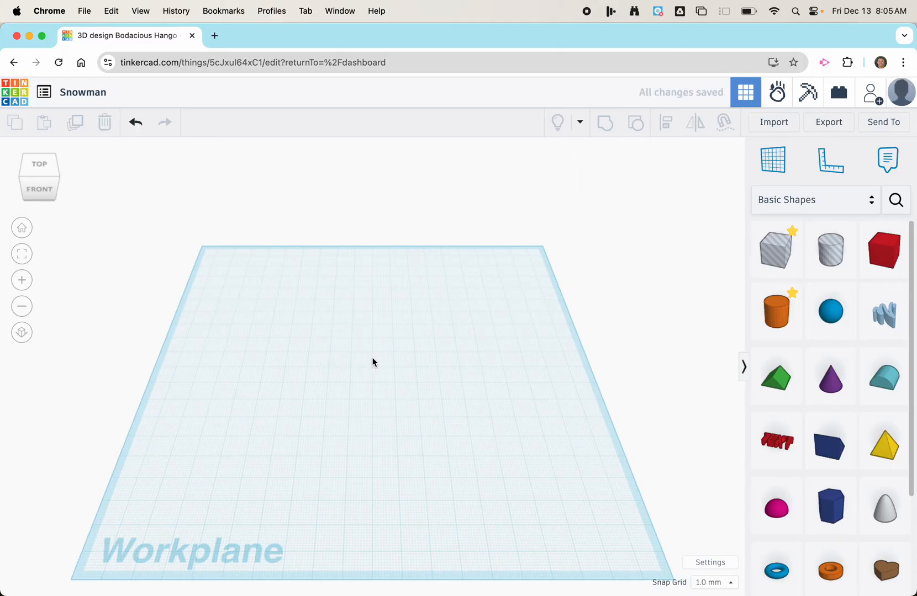
Step: Place a white sphere near the middle of the workplane and enlarge it proportionally for the snowman's body
left_click(823, 311)
left_click(348, 387)
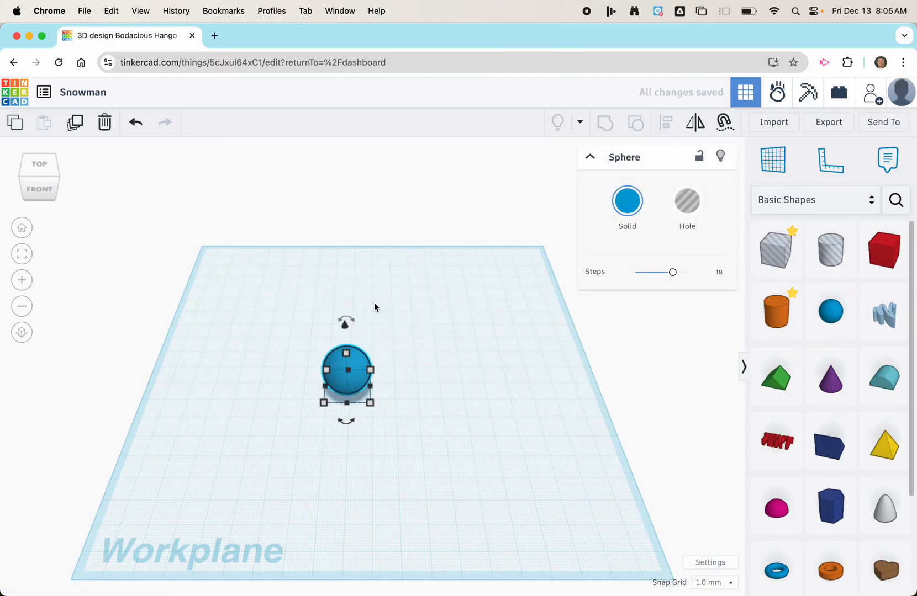
left_click(627, 201)
left_click(739, 306)
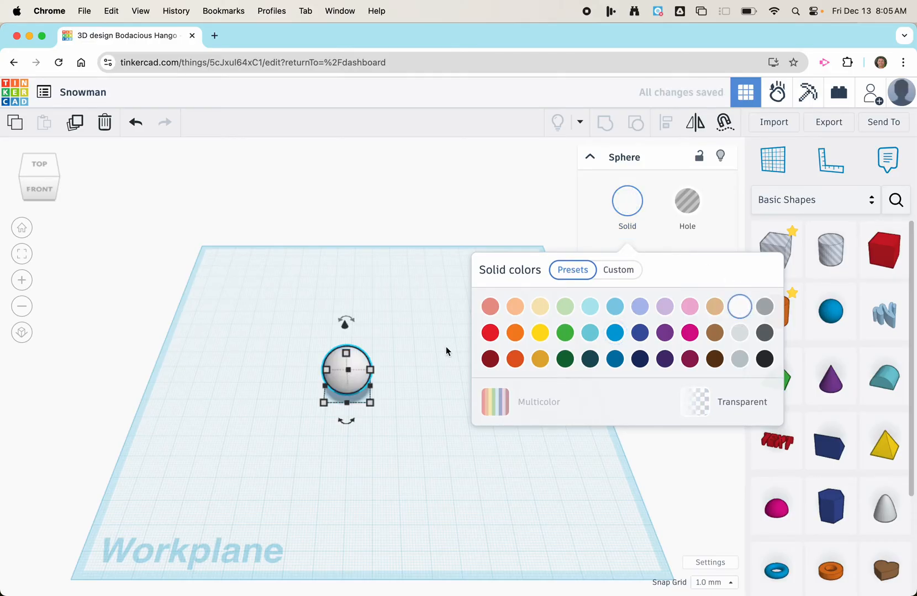
left_click_drag(370, 403, 406, 433)
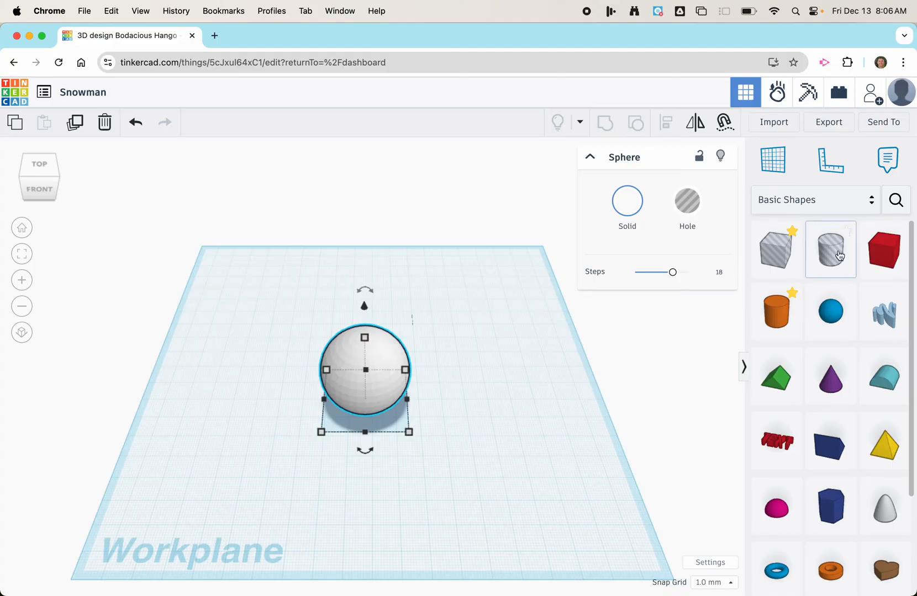
Step: Place a second sphere to the right of the large white sphere and delete it
left_click_drag(835, 318, 531, 357)
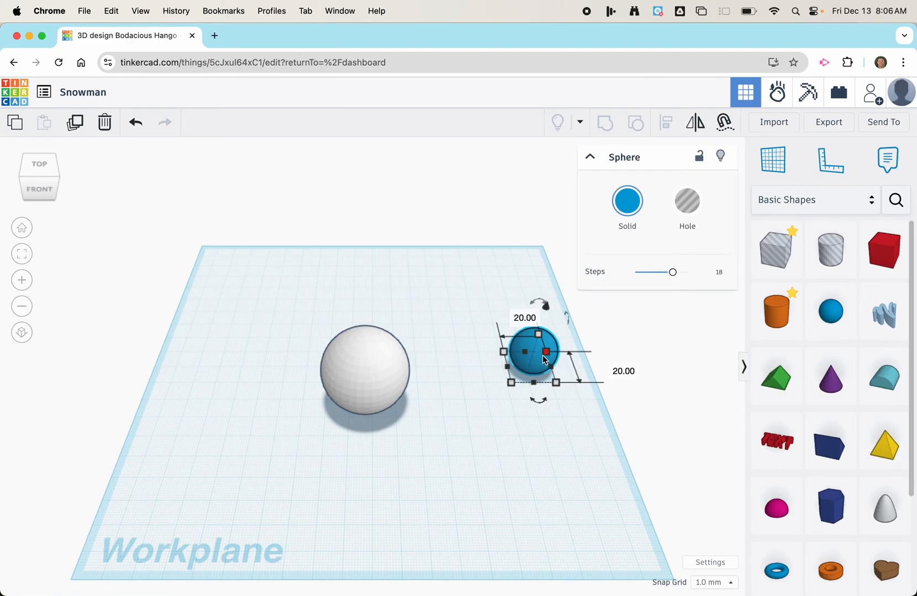
key("Delete")
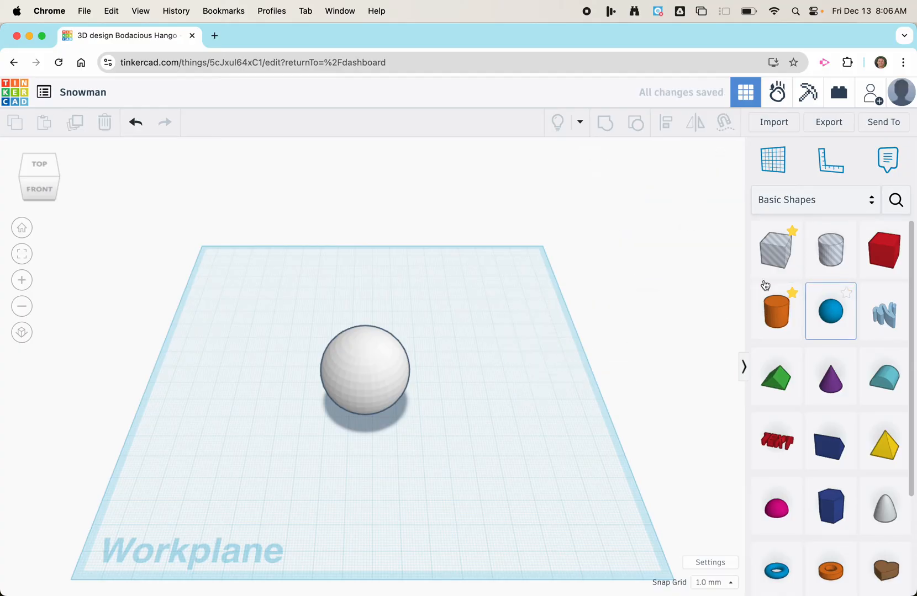
Step: Duplicate the white sphere in place, try moving the copy about 47 mm aside, and undo the move
left_click(351, 370)
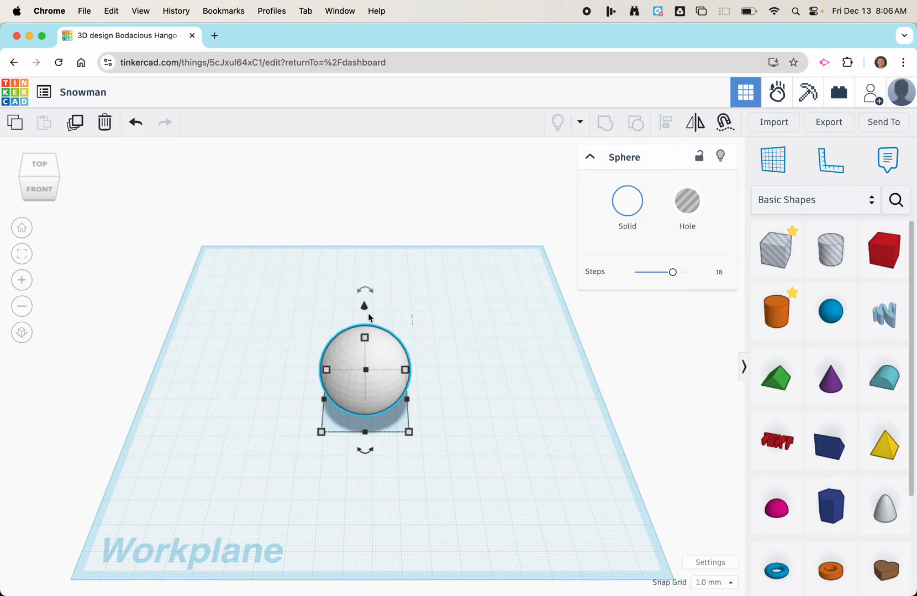
left_click(307, 309)
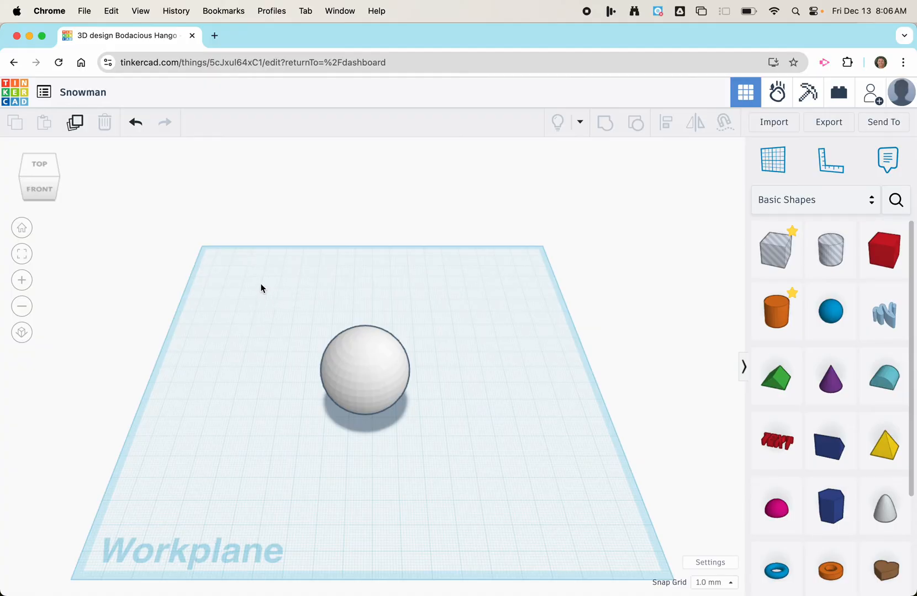
left_click_drag(254, 280, 476, 474)
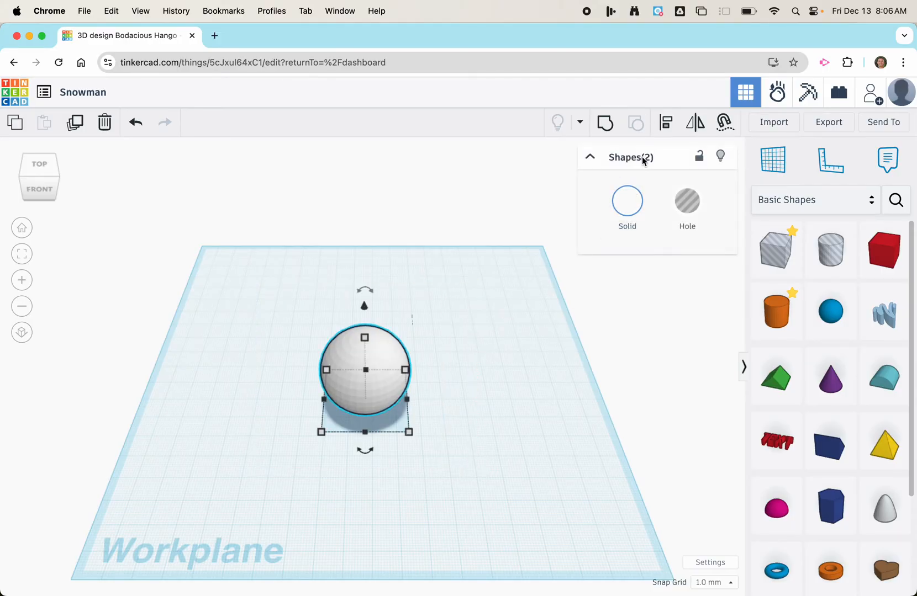
left_click_drag(383, 358, 473, 362)
left_click(457, 379)
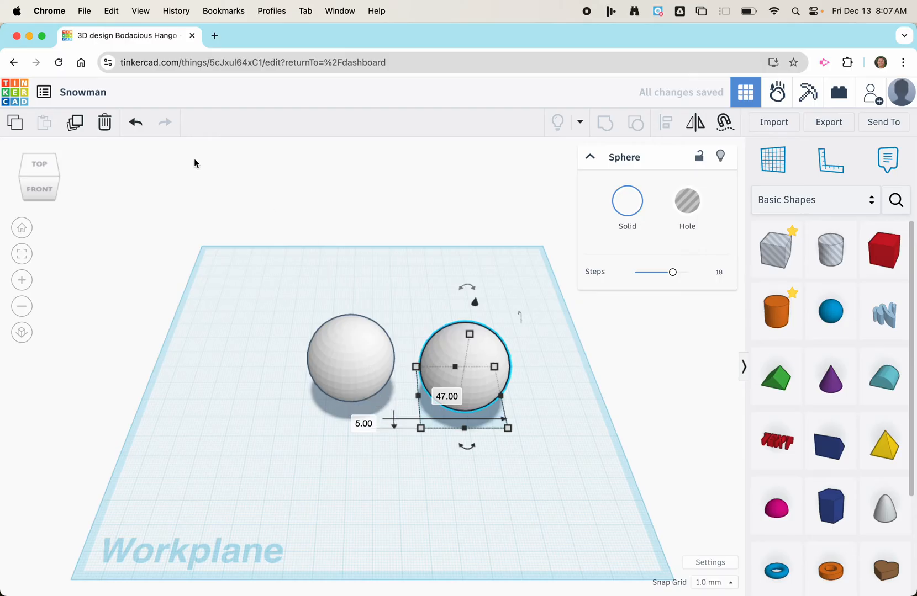
left_click(138, 128)
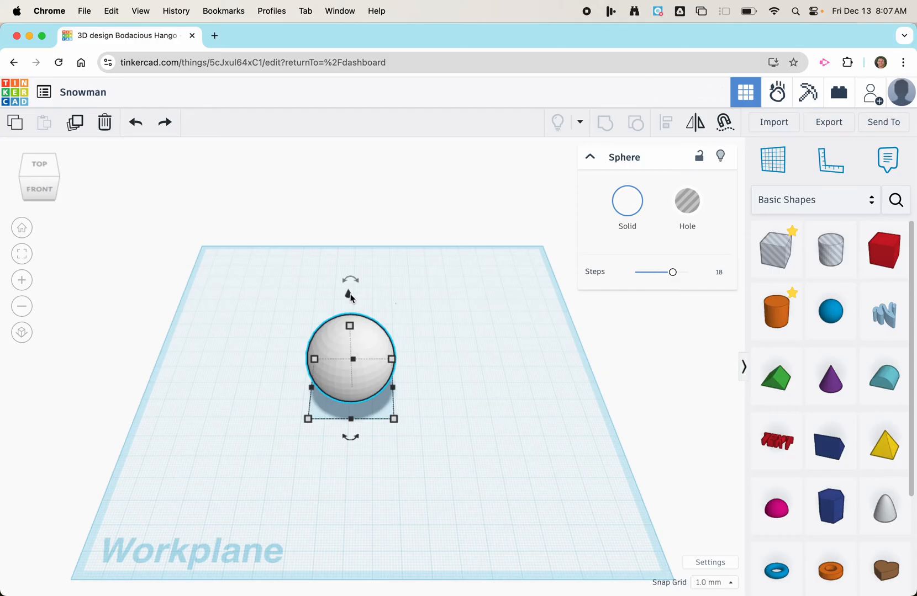
Step: Raise the duplicate sphere 29 mm above the workplane and delete it
left_click_drag(349, 297, 333, 229)
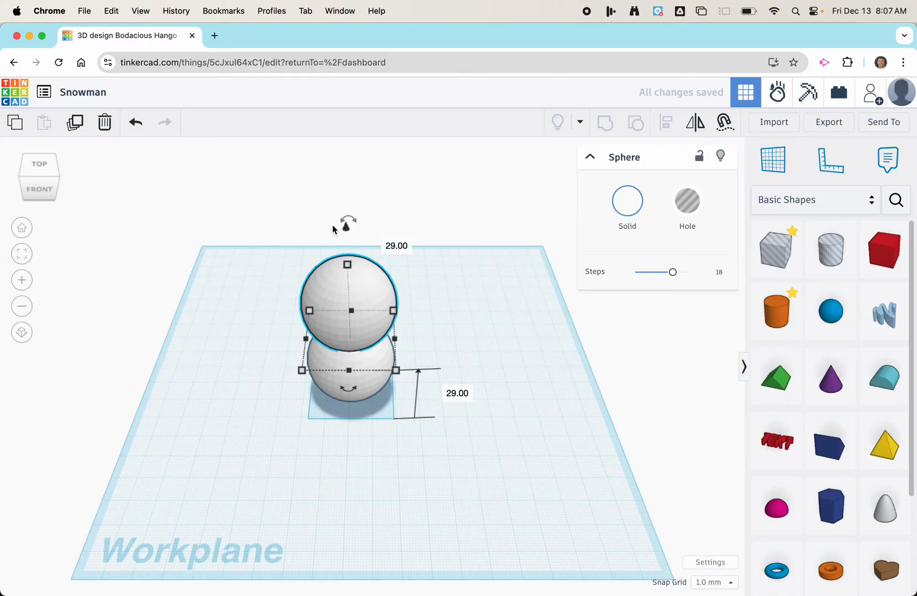
key("Delete")
Step: Duplicate the white sphere in place repeatedly and select the whole stack of overlapping copies
left_click(342, 358)
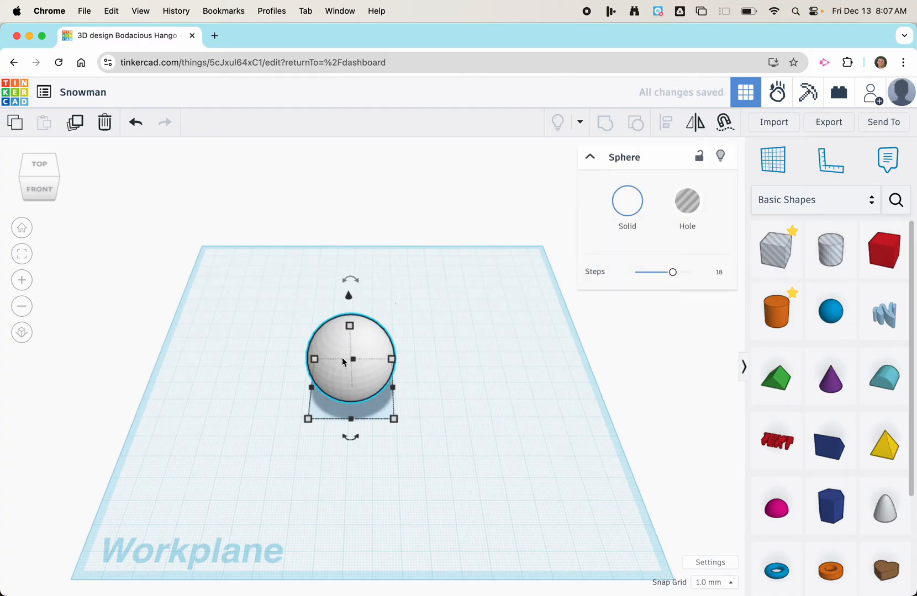
key("super+d")
key("super+d")
key("super+d")
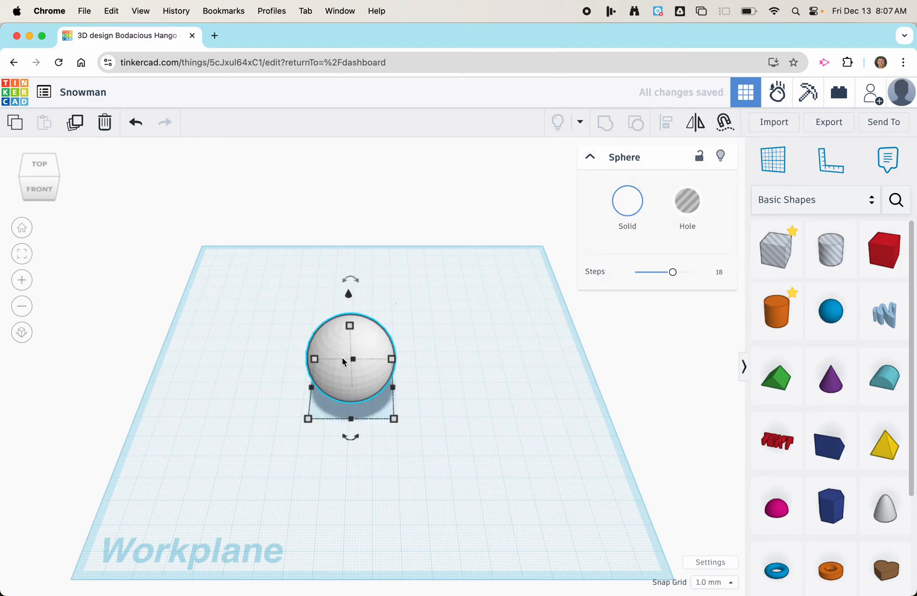
key("super+d")
key("super+d")
key("super+d")
left_click_drag(249, 269, 446, 462)
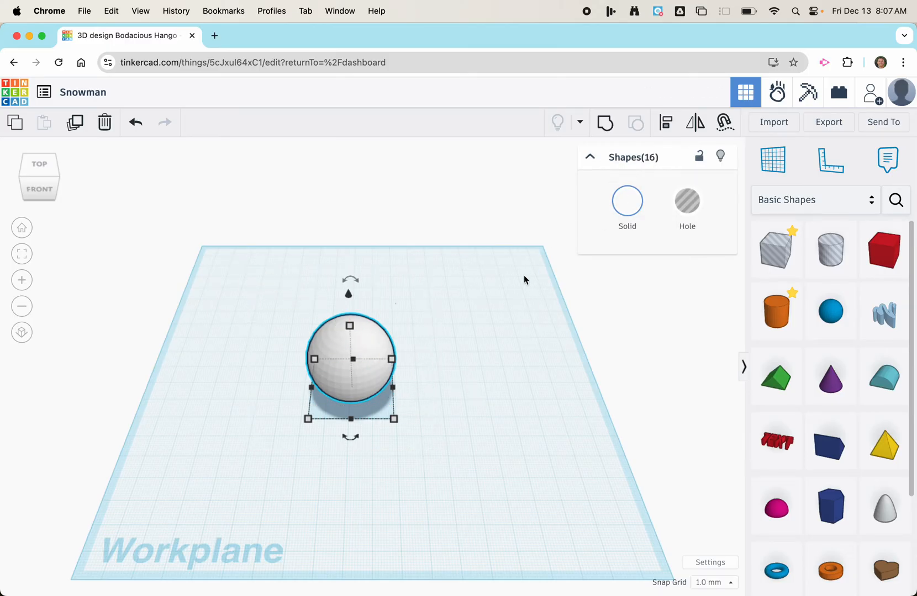
Step: Pull five spheres off the stack and spread them around the workplane
left_click(447, 350)
left_click_drag(339, 354, 494, 329)
left_click_drag(368, 357, 277, 306)
left_click_drag(324, 362, 409, 410)
left_click_drag(349, 342, 403, 252)
left_click_drag(357, 343, 264, 299)
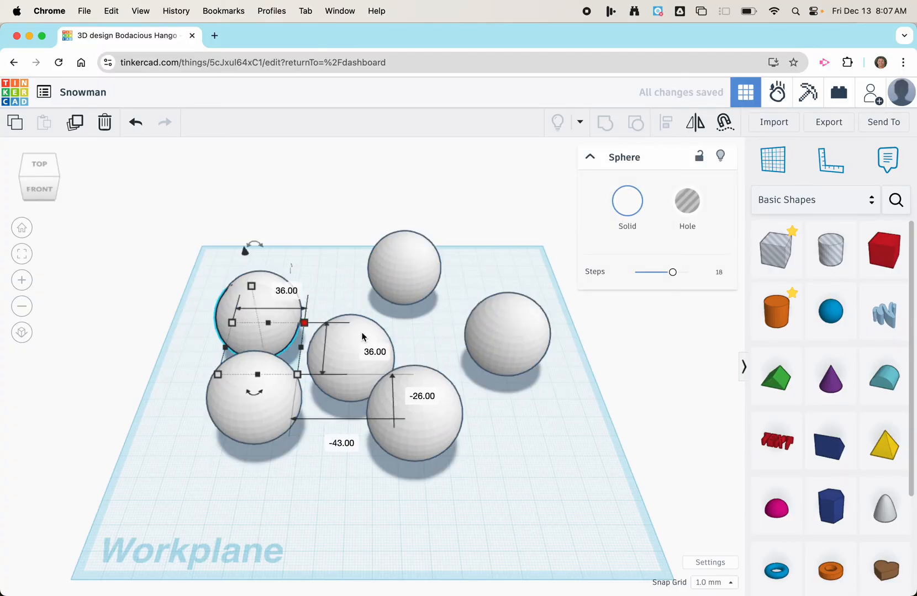
Step: Delete all the spheres except the one nearest the workplane's right edge, including every stacked copy
left_click_drag(193, 209, 409, 466)
key("Delete")
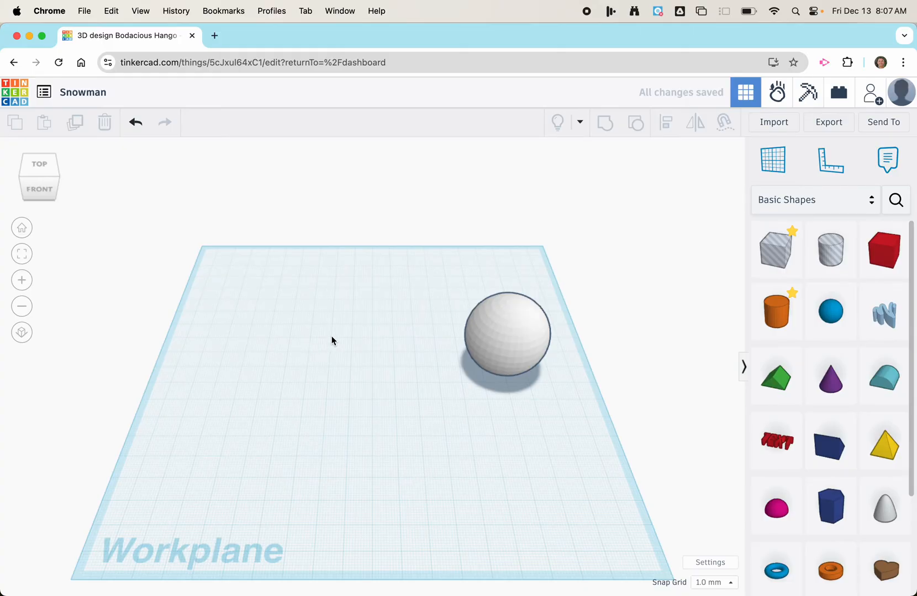
key("super+z")
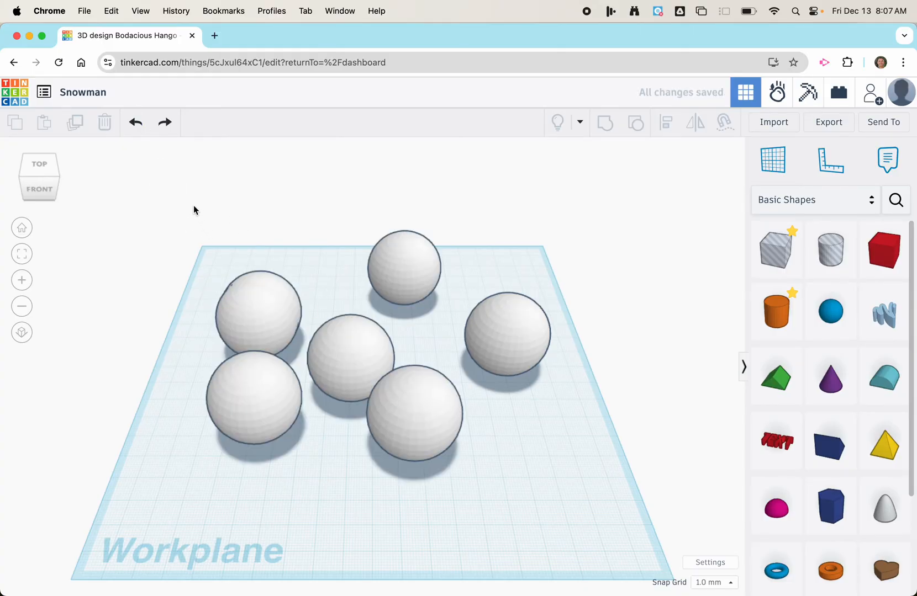
left_click_drag(164, 189, 460, 501)
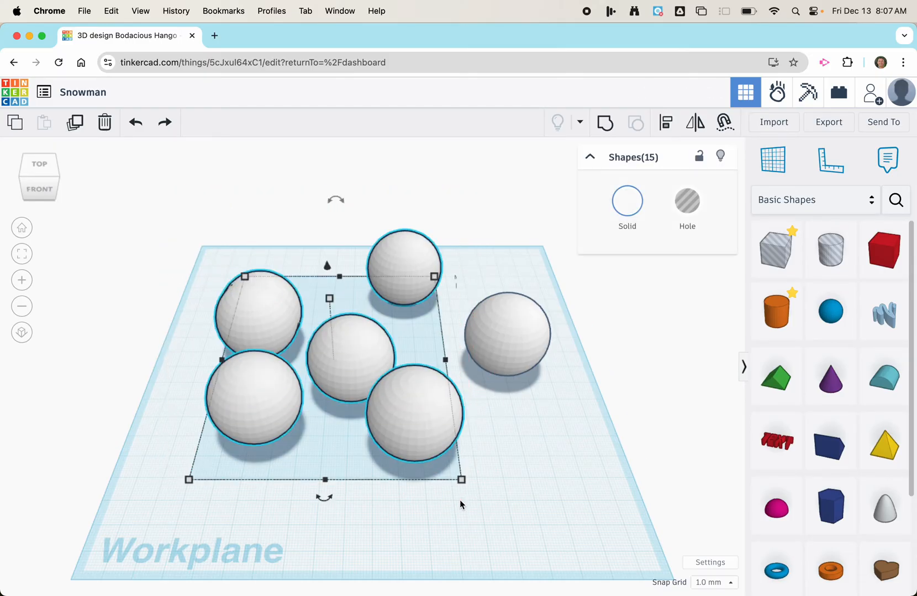
key("Delete")
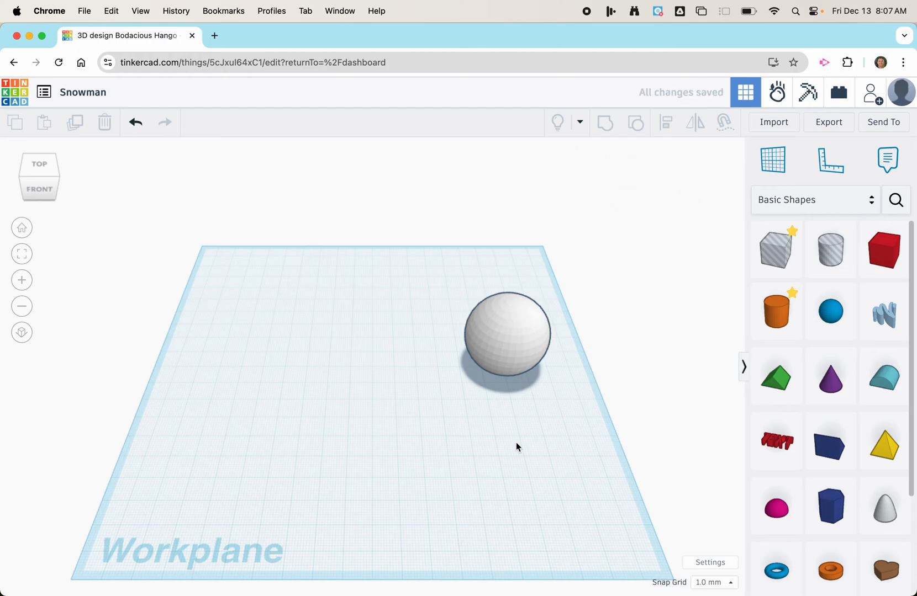
Step: Move the white sphere back to the middle of the workplane
left_click(511, 336)
left_click_drag(513, 339, 365, 357)
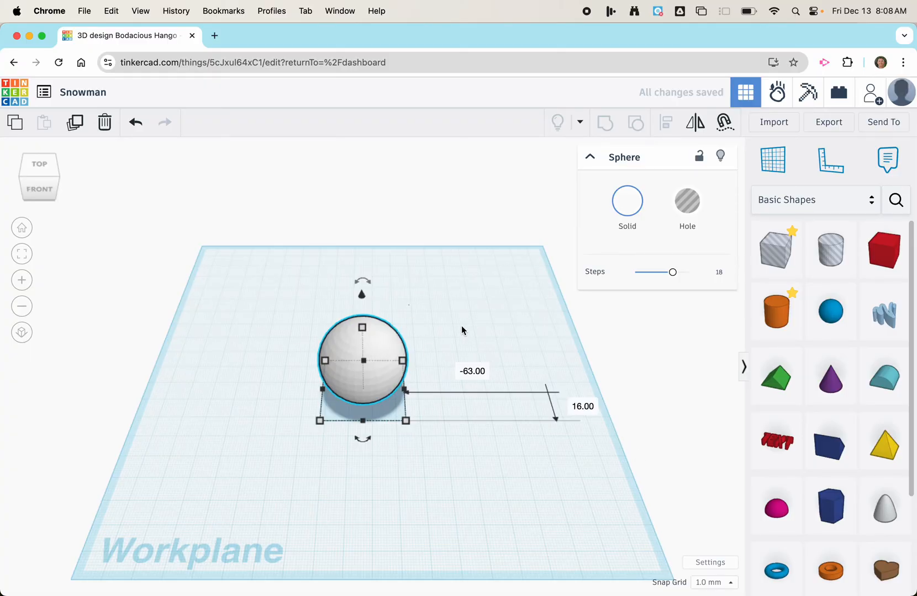
Step: Duplicate the white sphere, raise the copy 30 mm so it overlaps the original, and compare both spheres' sizes from the front
left_click(372, 359)
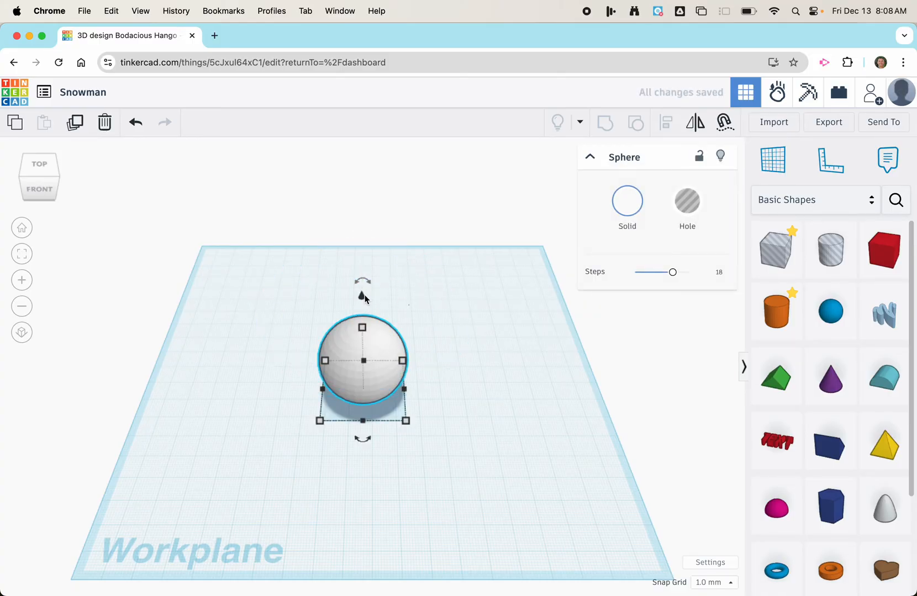
left_click_drag(365, 296, 367, 227)
left_click(39, 189)
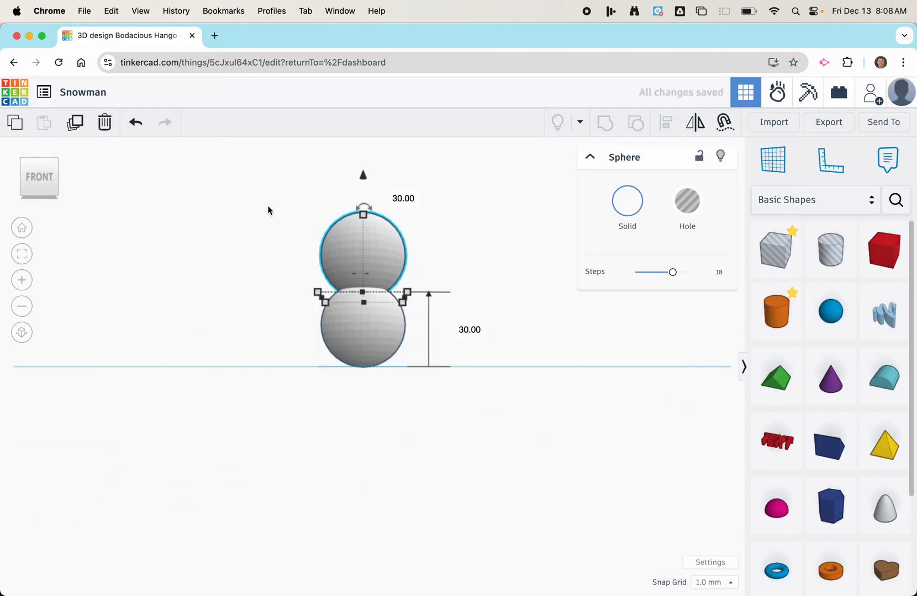
mouse_move(365, 175)
left_mouse_down()
mouse_move(364, 165)
mouse_move(365, 178)
left_mouse_up()
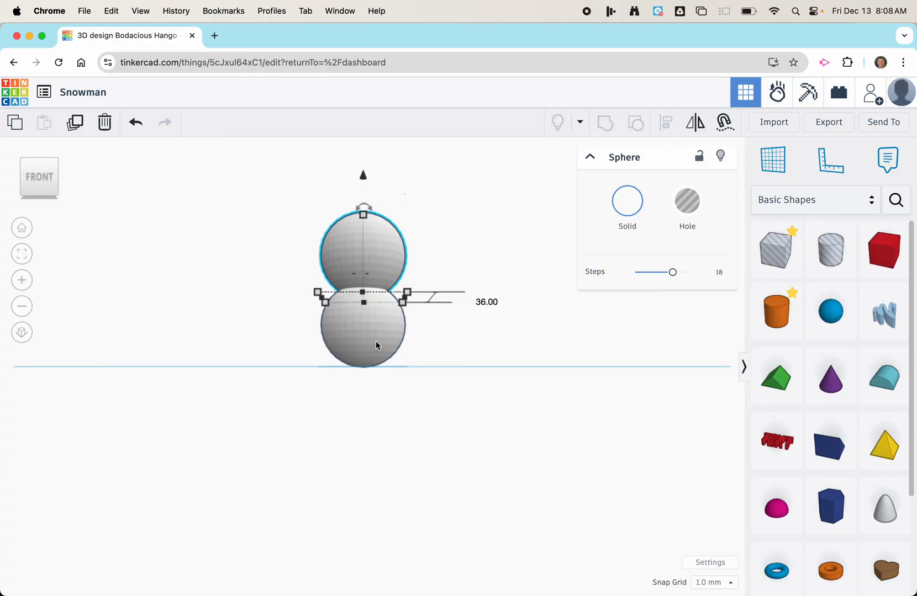
left_click(373, 323)
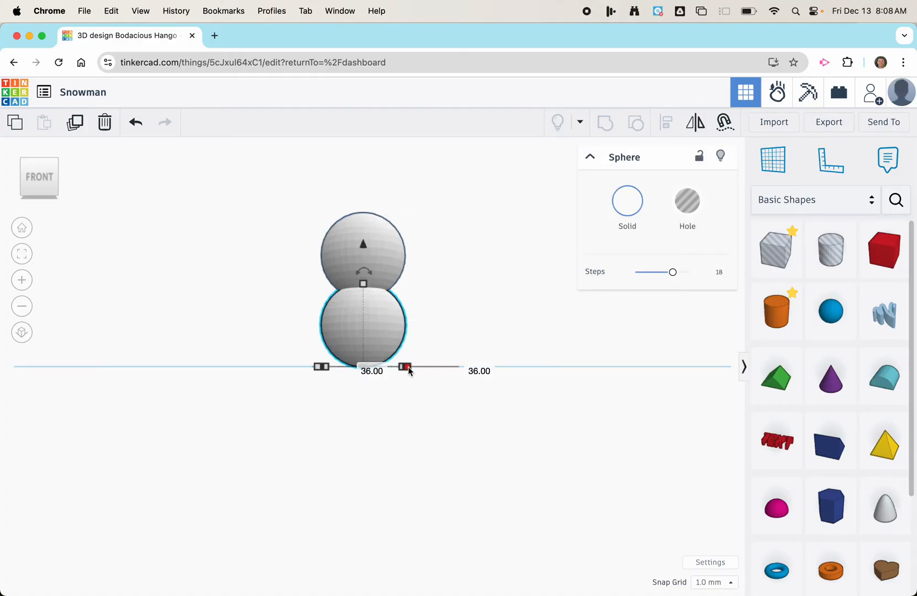
left_click(384, 263)
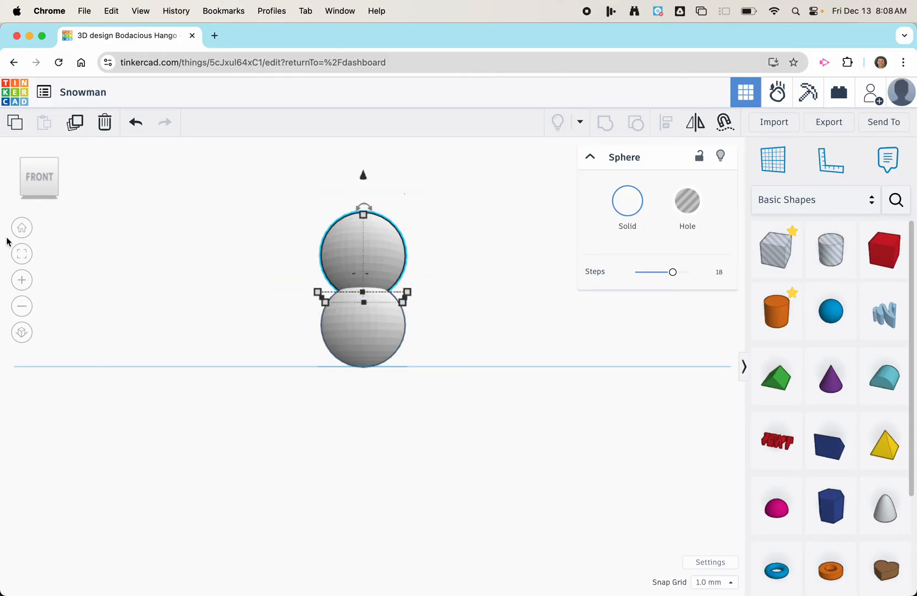
Step: Try shrinking the upper sphere proportionally about its centre, check its alignment from all four sides, and undo the scaling
left_click(22, 228)
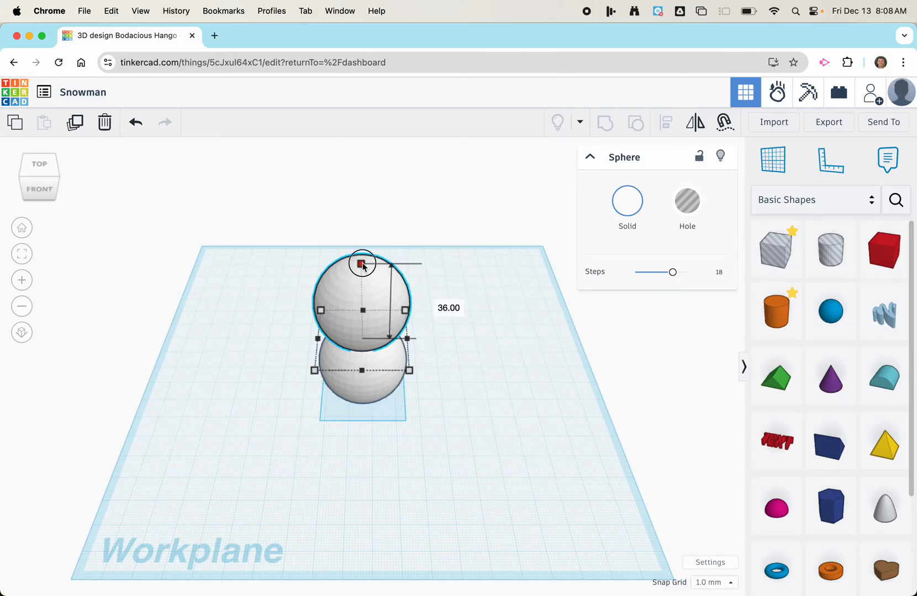
left_click_drag(363, 266, 363, 284, "shift")
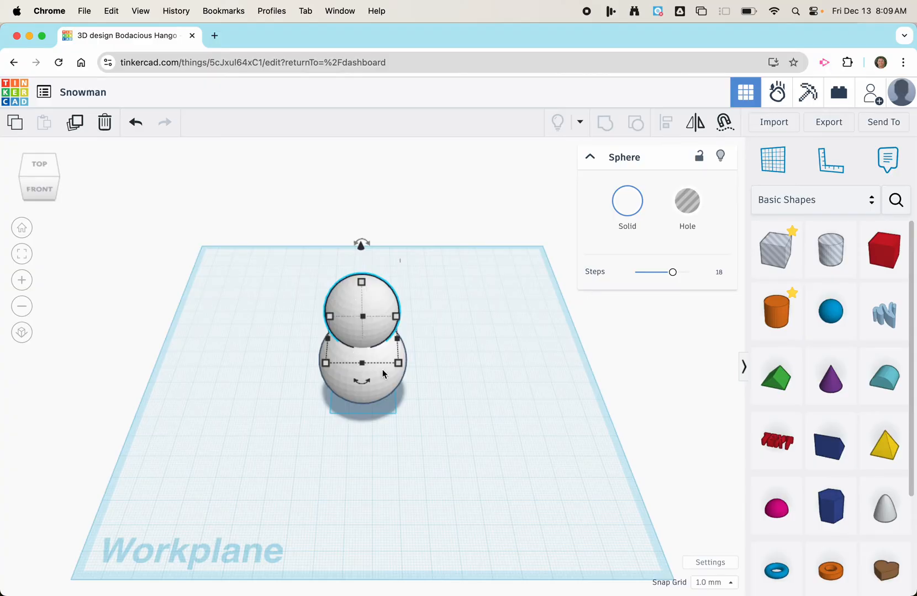
left_click(40, 189)
left_click(62, 174)
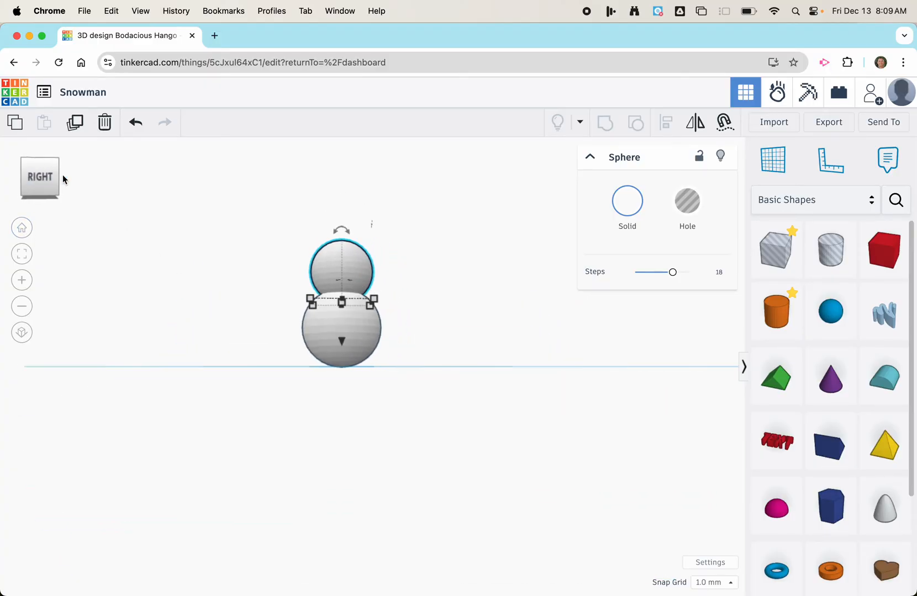
left_click(59, 178)
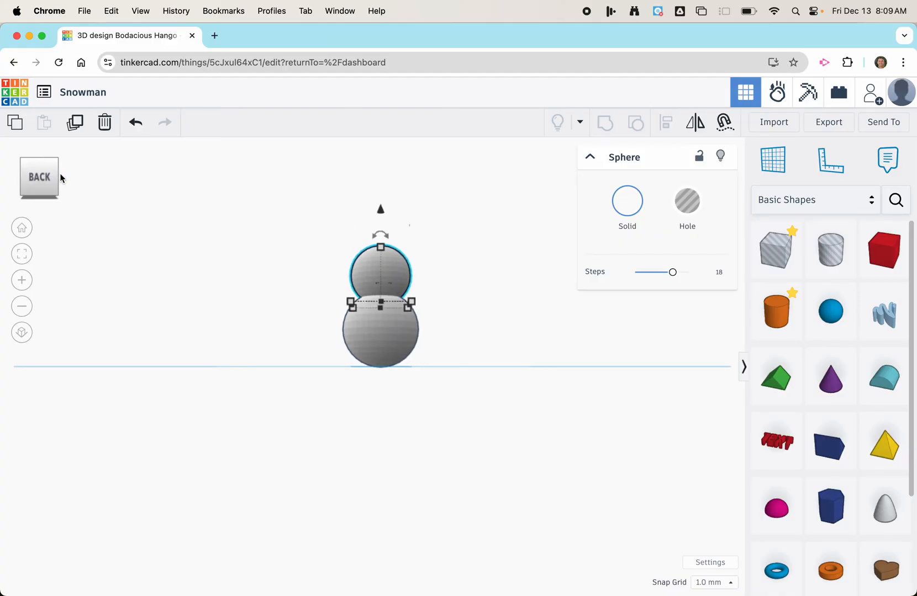
left_click(60, 178)
left_click(92, 245)
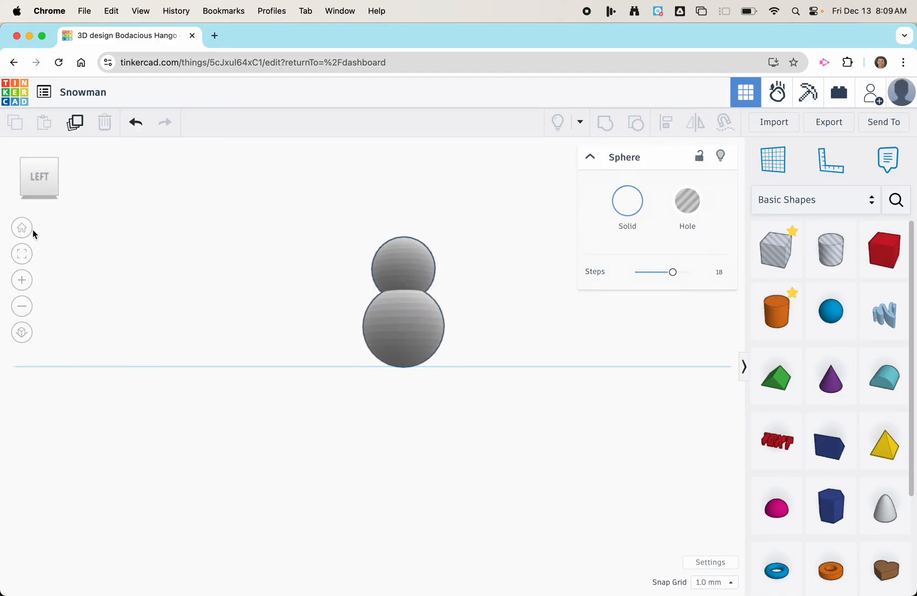
left_click(21, 228)
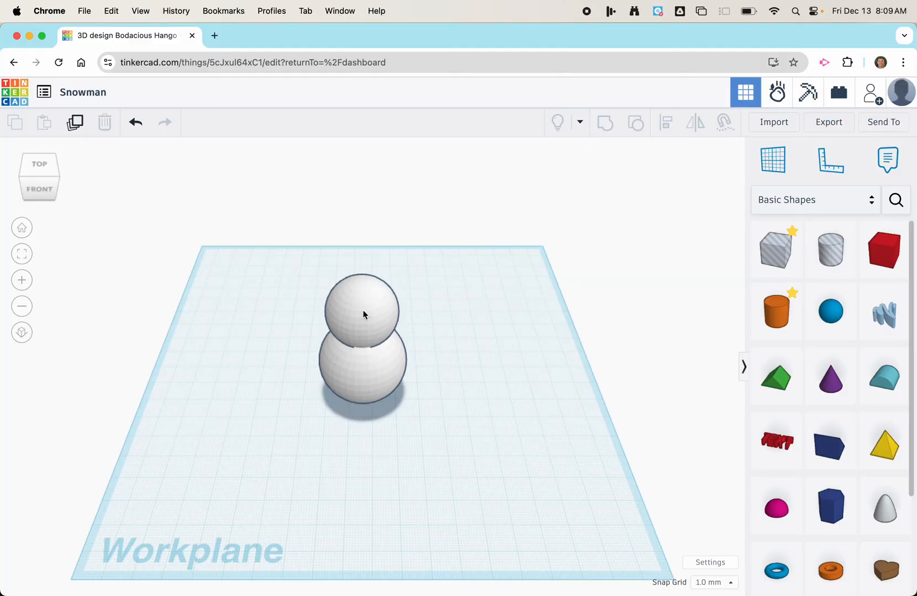
left_click(134, 124)
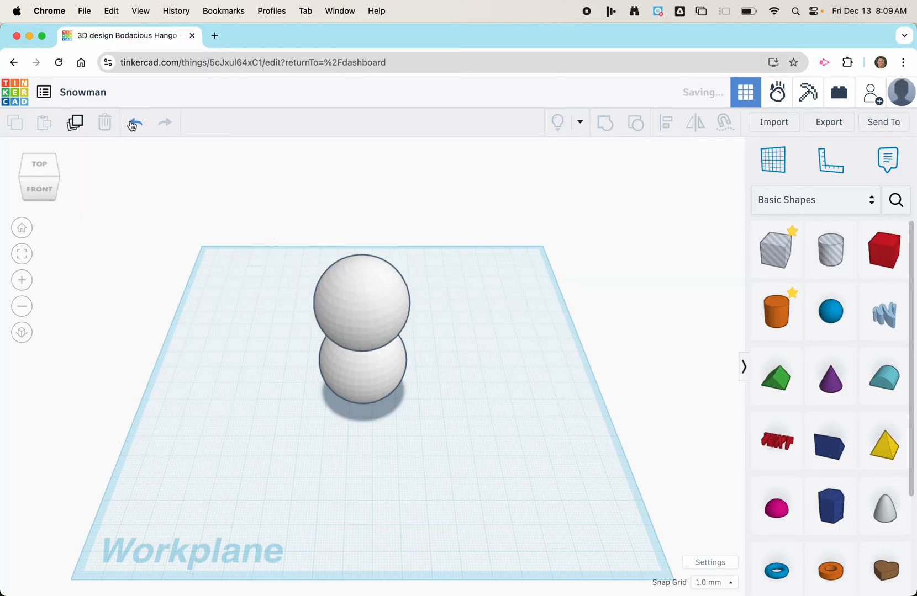
Step: Shrink the upper sphere proportionally from its front-right corner to 28 mm in width and depth
left_click(379, 284)
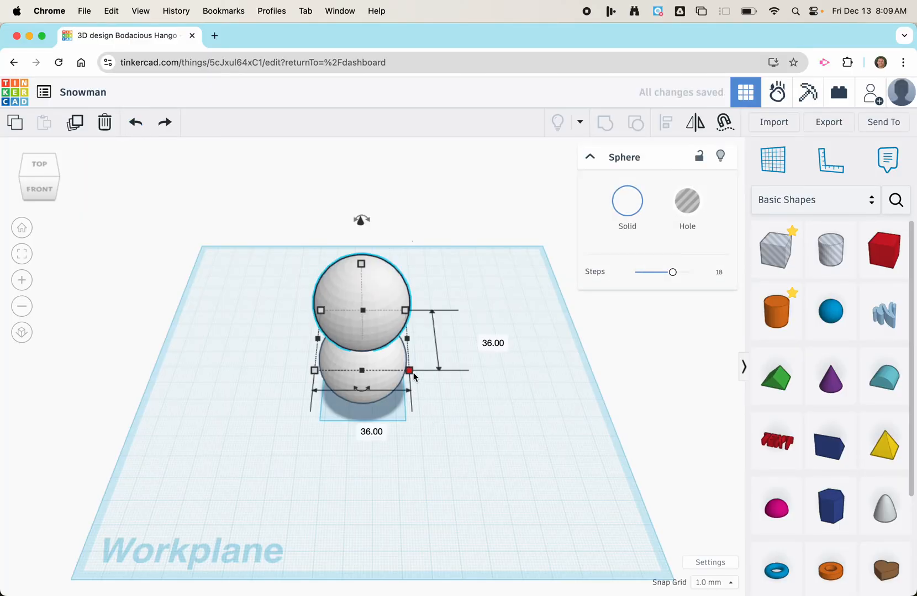
left_click_drag(414, 376, 390, 348)
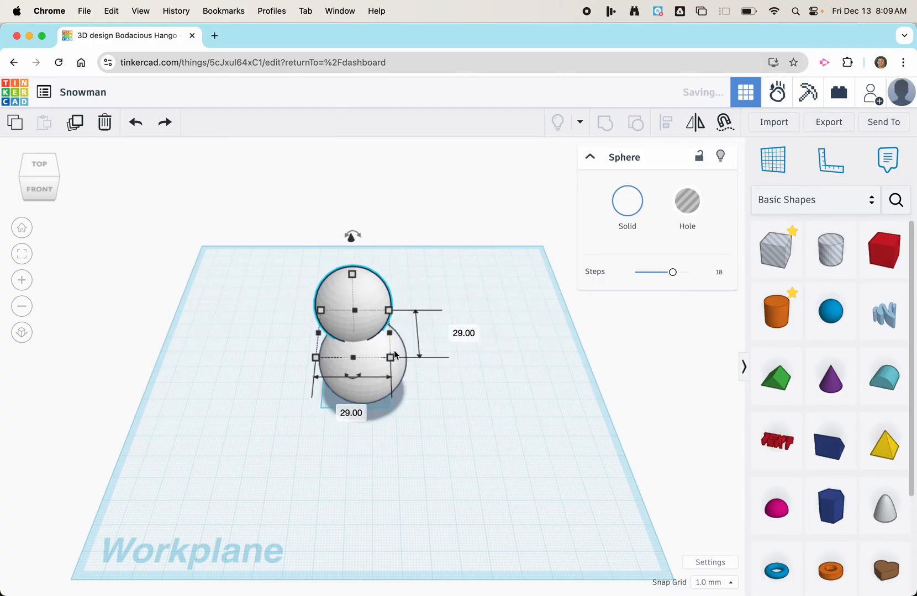
left_click(403, 377)
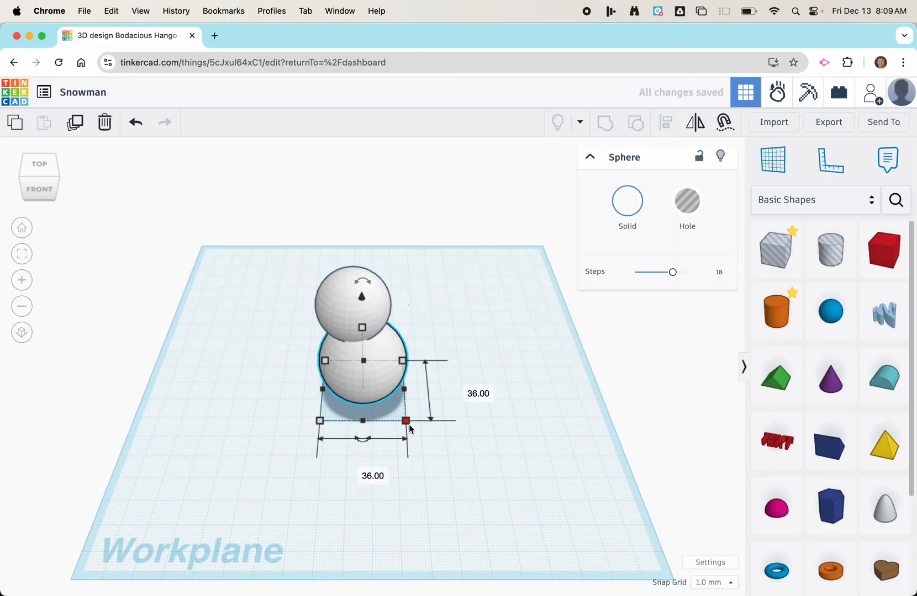
left_click(374, 309)
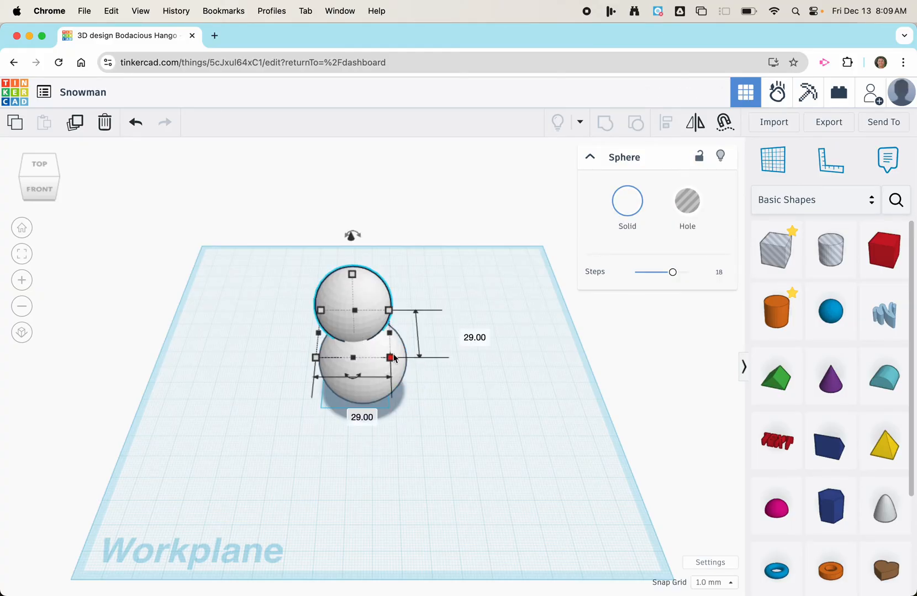
left_click_drag(394, 358, 388, 356)
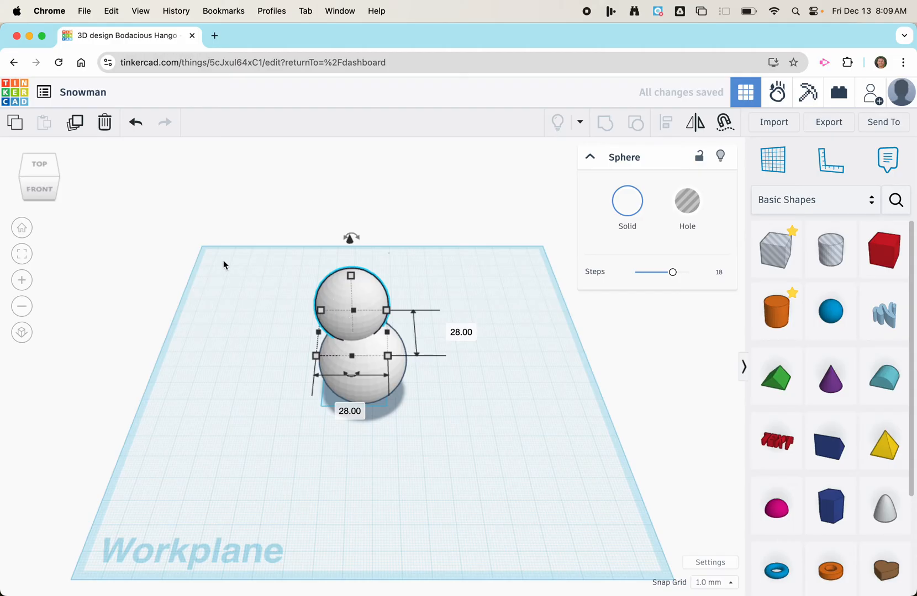
Step: Inspect the upper sphere's alignment with the lower sphere from the front, right and back
left_click(40, 187)
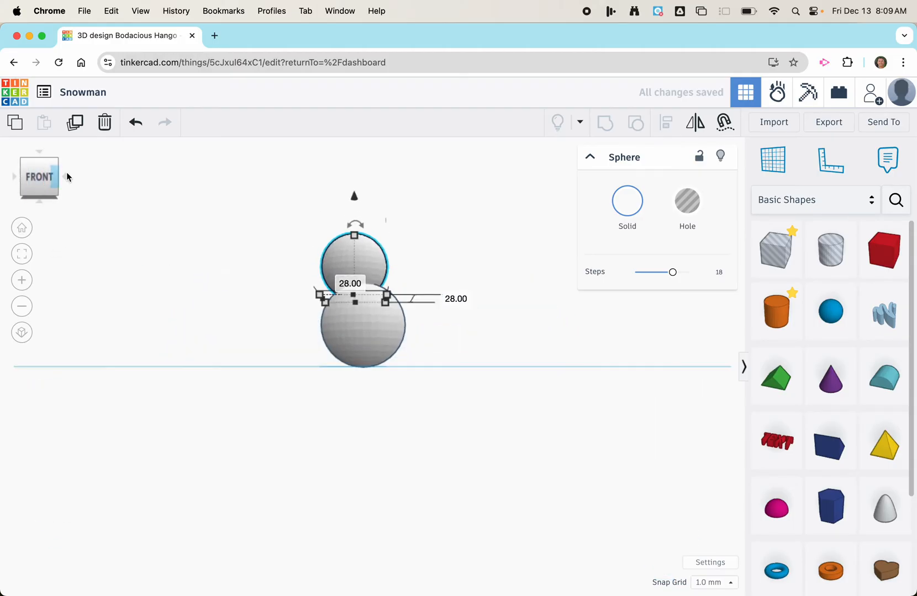
left_click(66, 176)
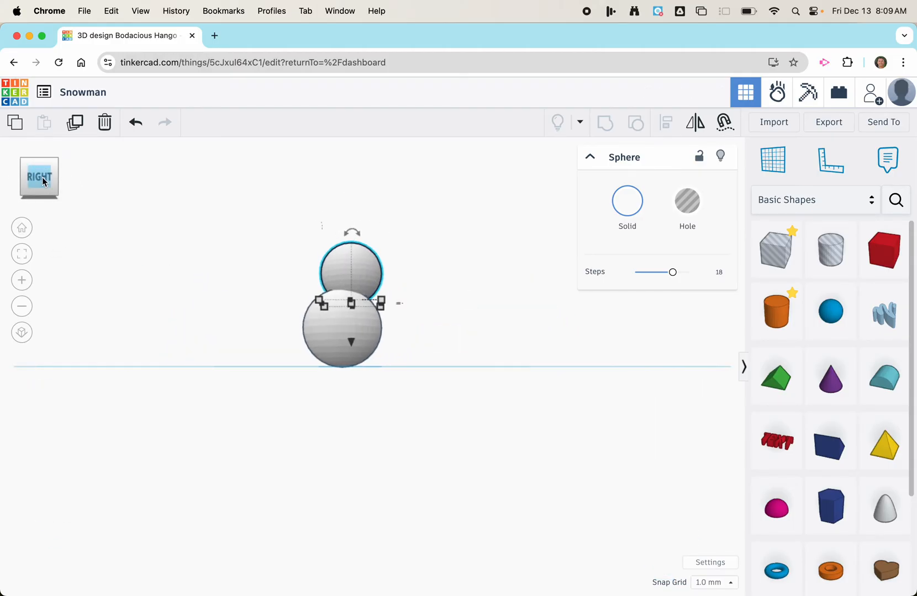
left_click(65, 178)
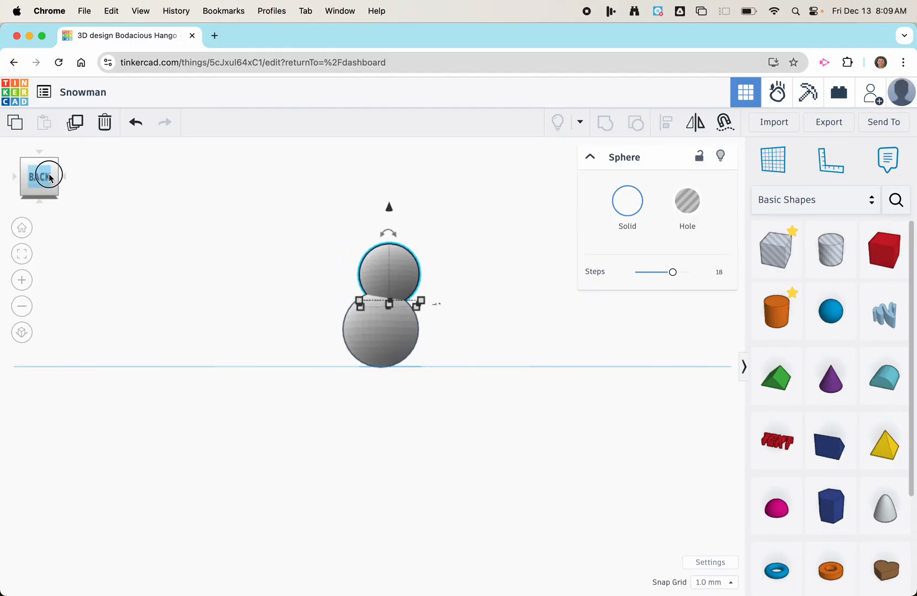
Step: Undo the upper sphere's corner scaling and shrink the sphere proportionally from its top to 28 mm high, keeping it centred over the lower sphere
left_click(22, 228)
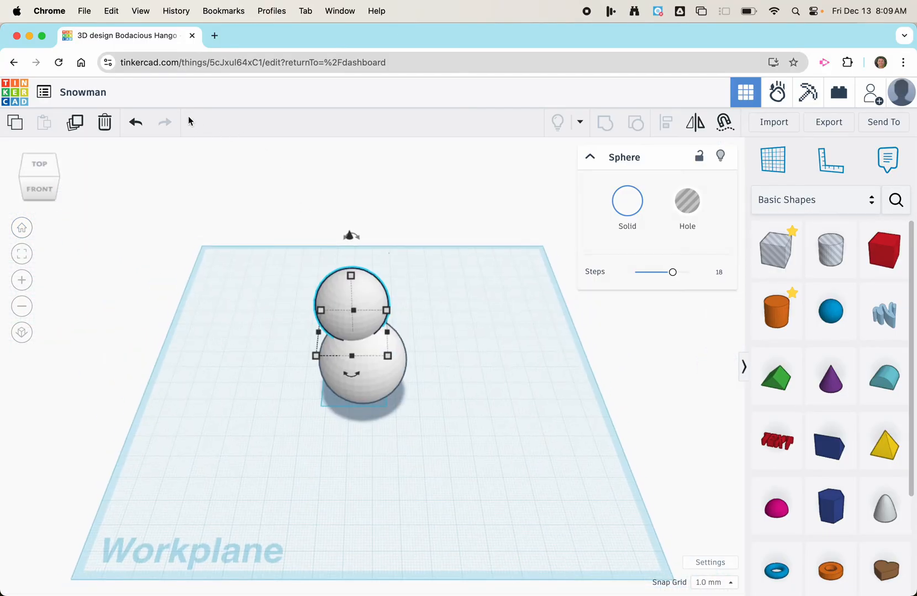
left_click(135, 125)
left_click(138, 126)
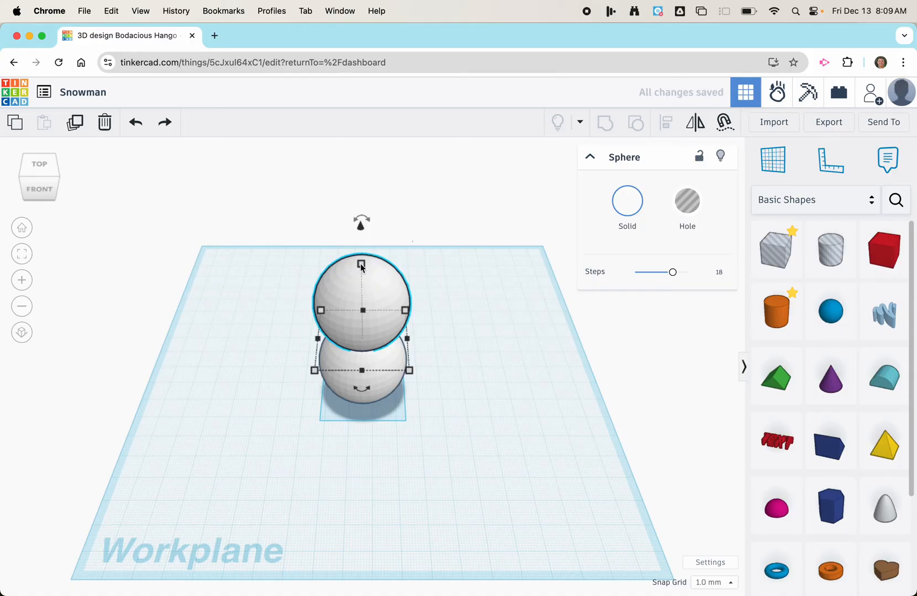
left_click_drag(361, 267, 362, 286)
left_click(40, 189)
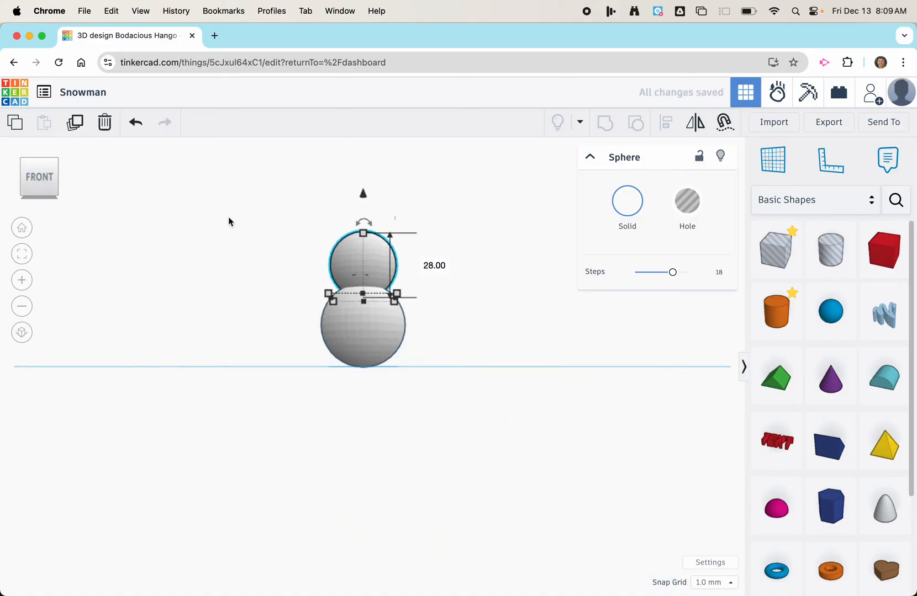
left_click(217, 252)
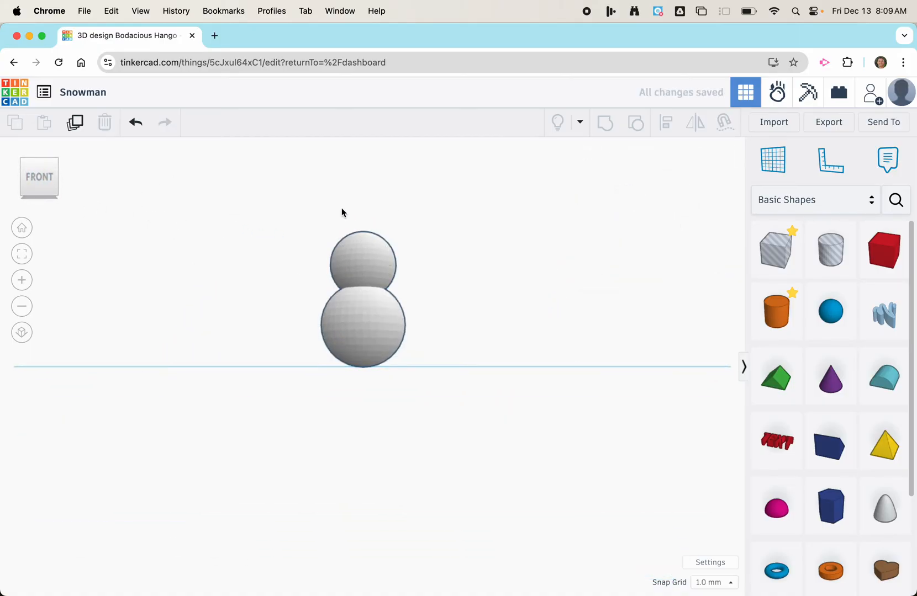
Step: Duplicate the upper sphere and raise the copy until its base is 52 mm above the workplane, overlapping the sphere below
left_click(22, 227)
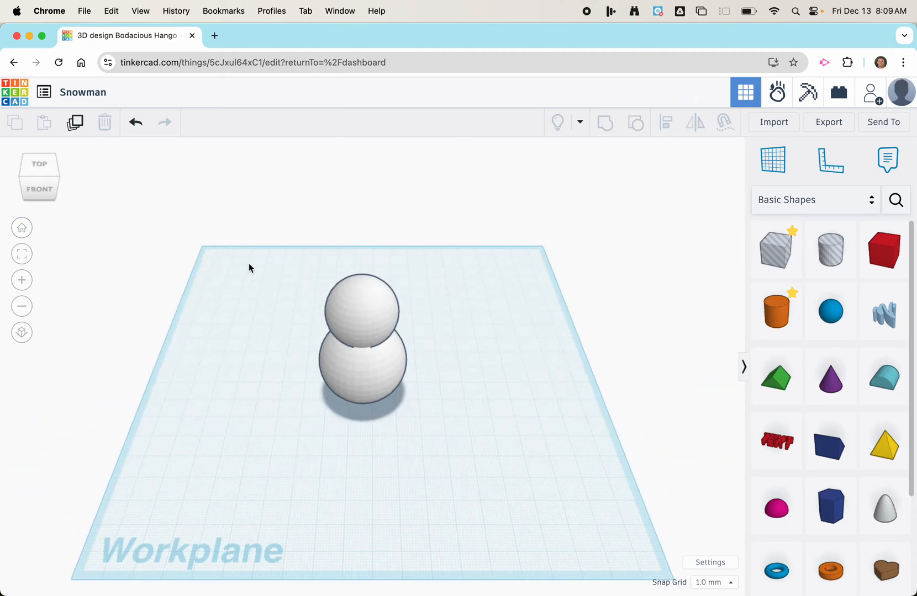
left_click(369, 308)
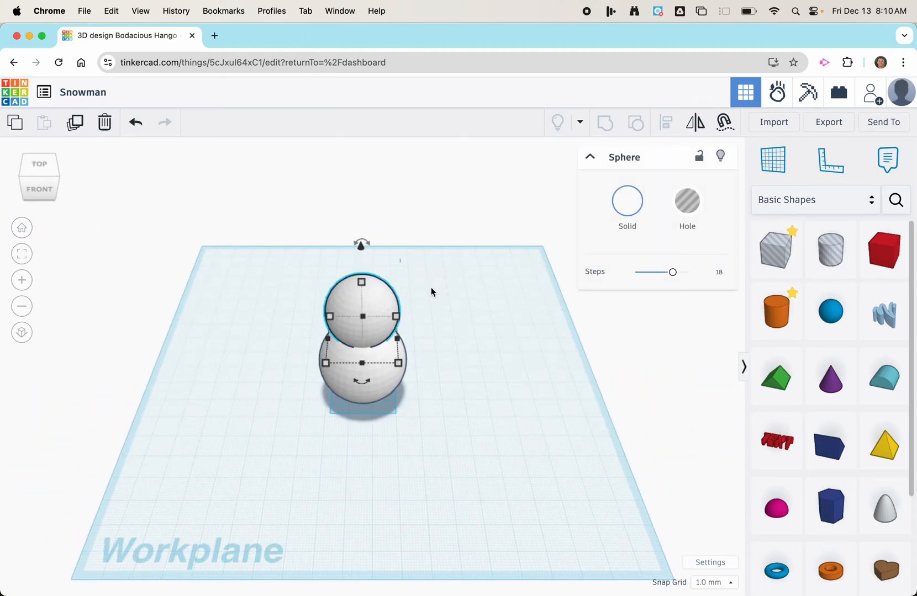
left_click(429, 290)
left_click(375, 314)
left_click(365, 299)
left_click_drag(361, 247, 360, 182)
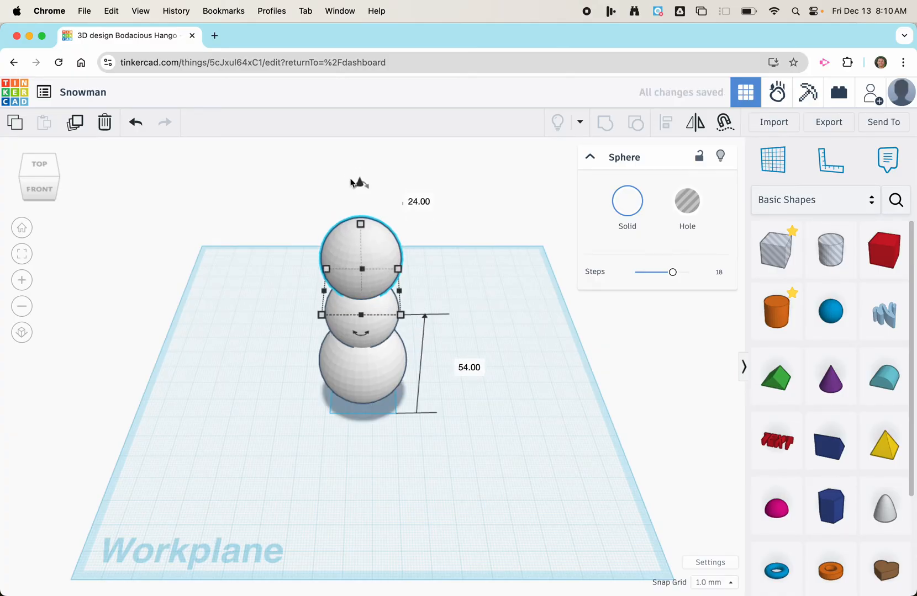
left_click(25, 233)
left_click(45, 191)
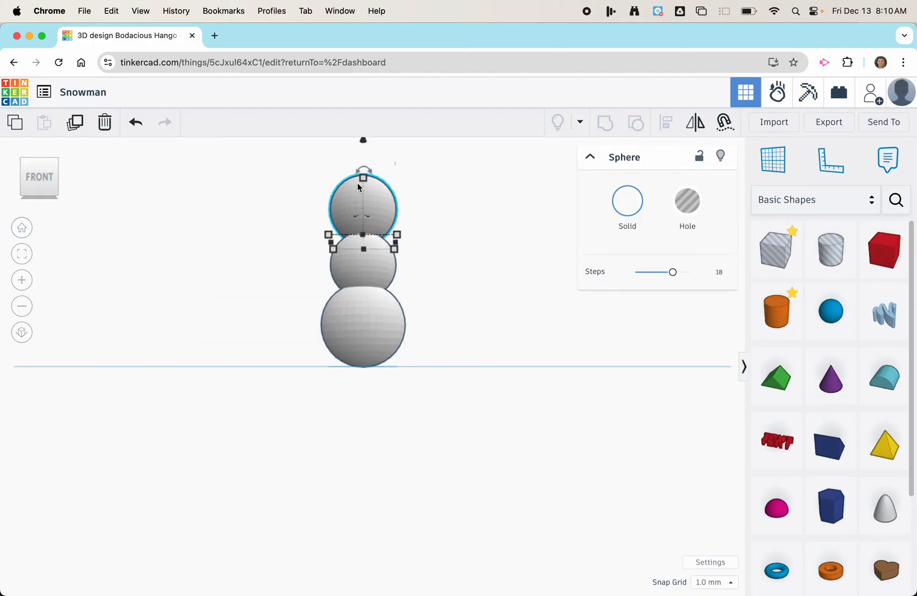
left_click_drag(363, 141, 363, 146)
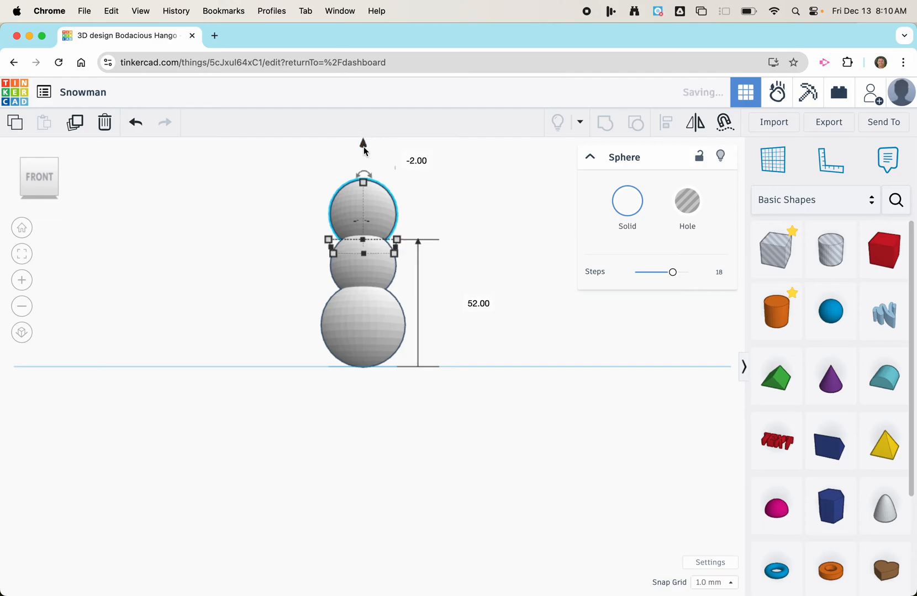
Step: Shrink the topmost sphere proportionally from its top to 22 mm high and view the stack from the front
left_click(22, 229)
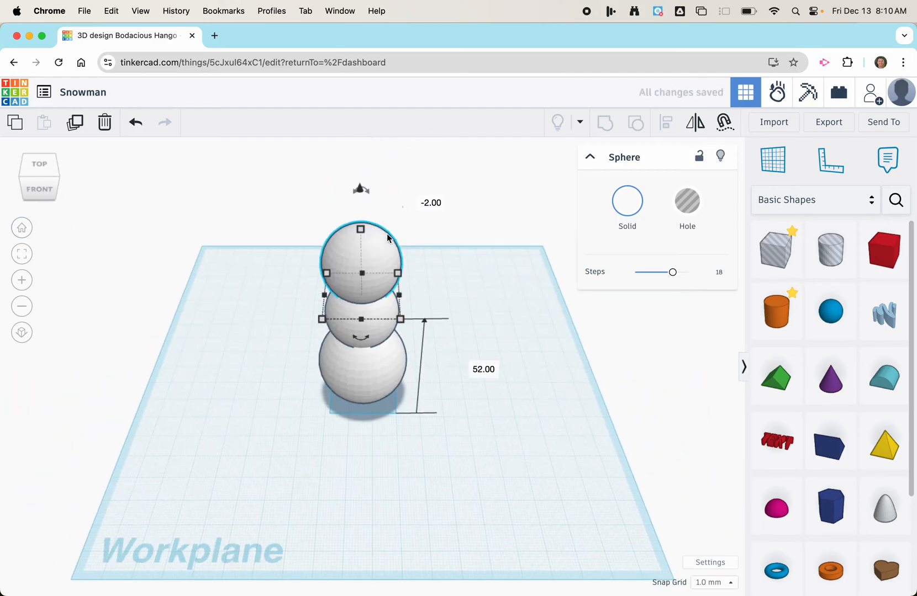
left_click_drag(362, 229, 366, 245)
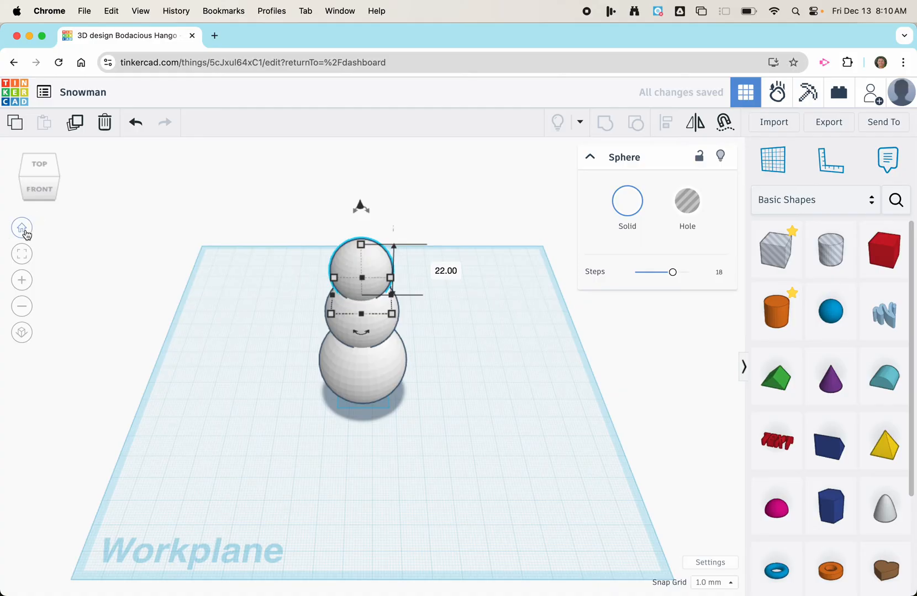
left_click(43, 188)
left_click(319, 308)
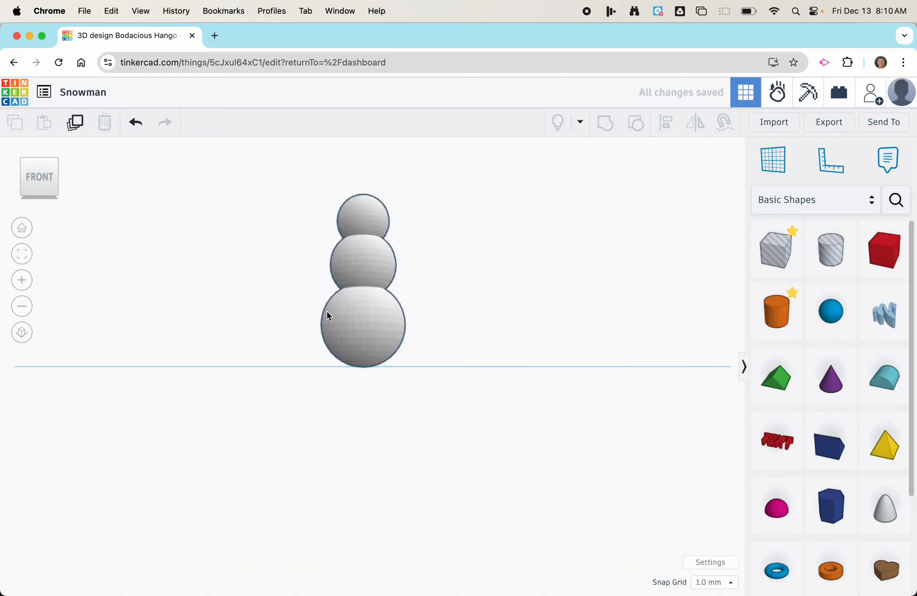
Step: Raise the topmost sphere by 2 mm so its base is 54 mm above the workplane
left_click(379, 205)
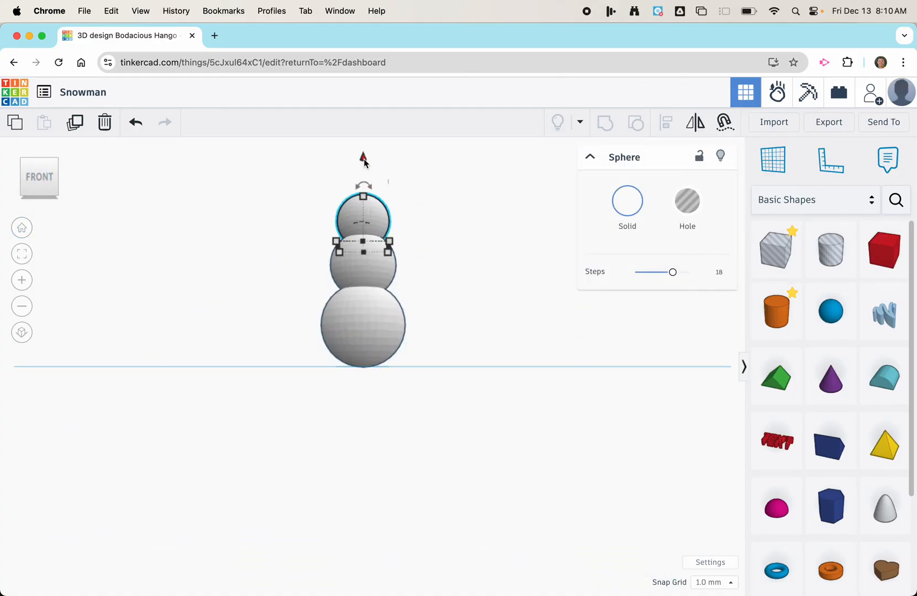
left_click_drag(364, 161, 364, 156)
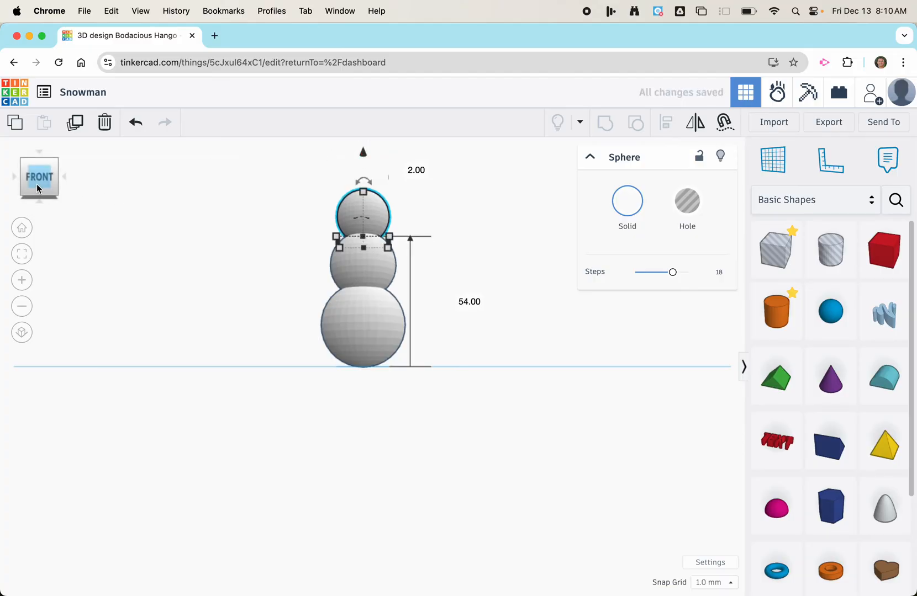
left_click(22, 227)
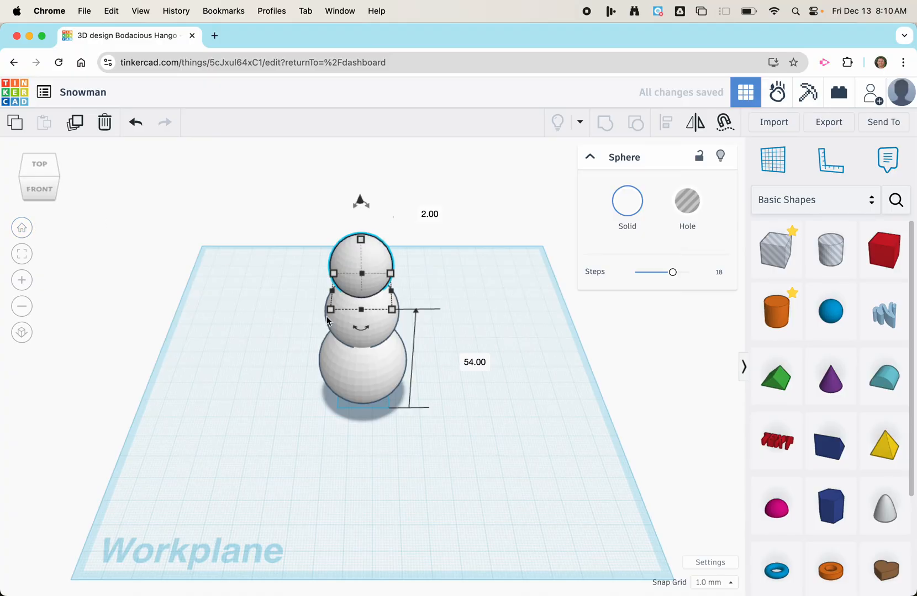
left_click(465, 290)
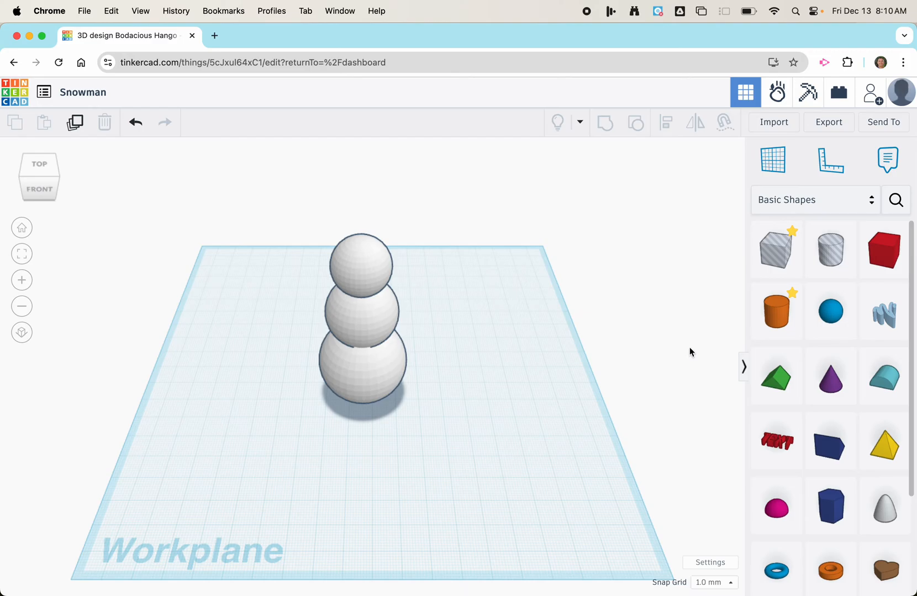
Step: Add a second sphere beside the snowman, colour it white, and enlarge it proportionally to 36 mm in width and depth
left_click_drag(831, 331, 497, 378)
left_click(627, 202)
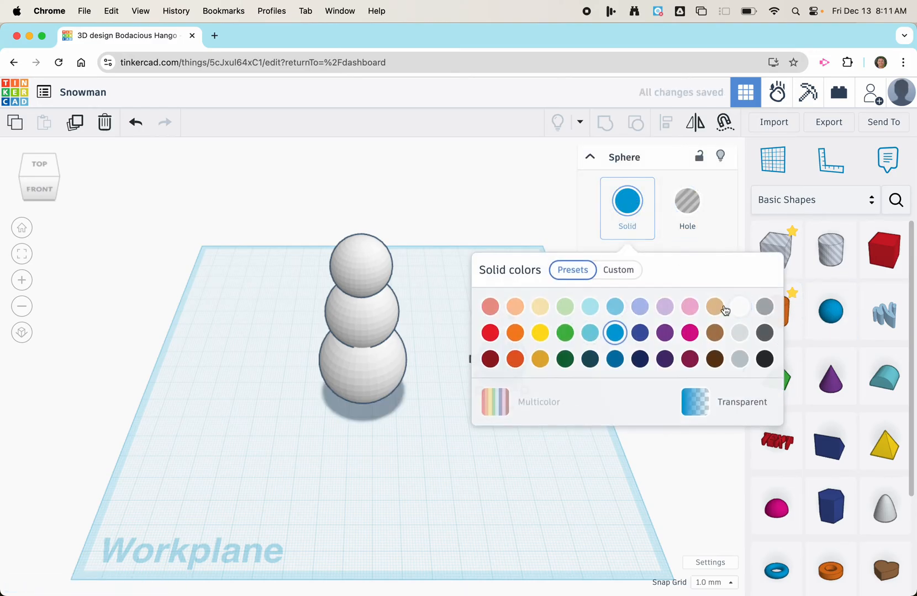
left_click(739, 306)
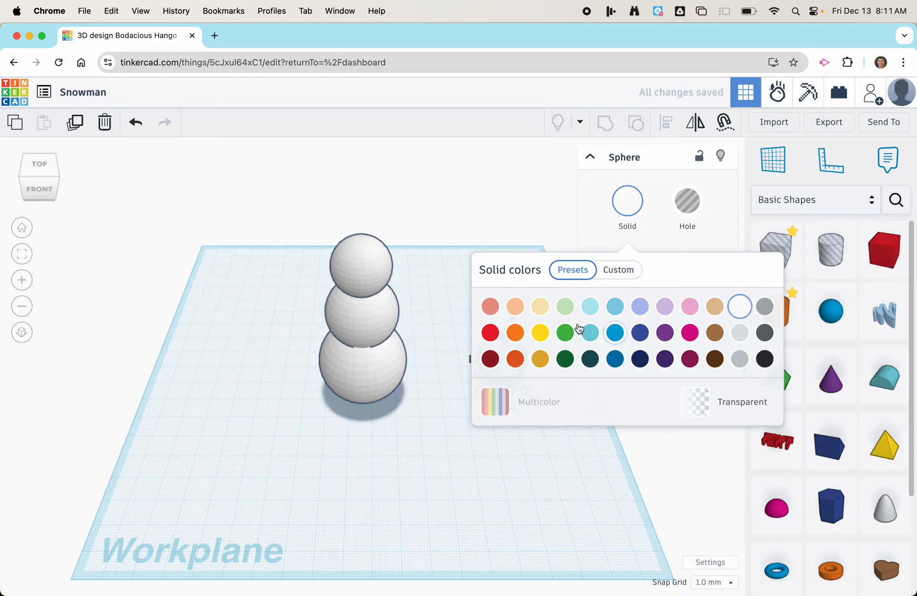
left_click(453, 401)
left_click(502, 364)
left_click_drag(525, 391, 549, 414)
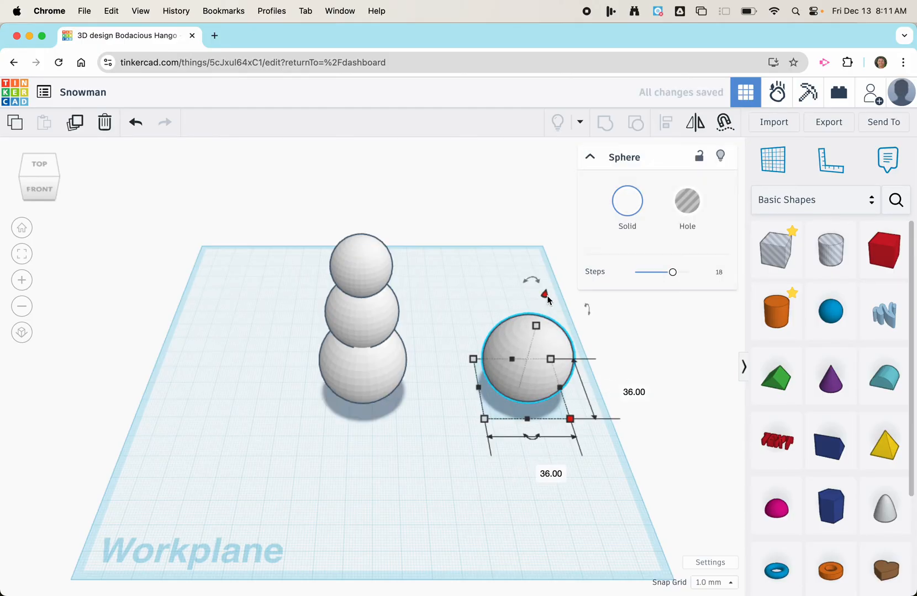
Step: Build up the second snowman with a copy raised 30 mm and shrunk to 28 mm high, plus a smaller third sphere on top
left_click_drag(546, 297, 559, 222)
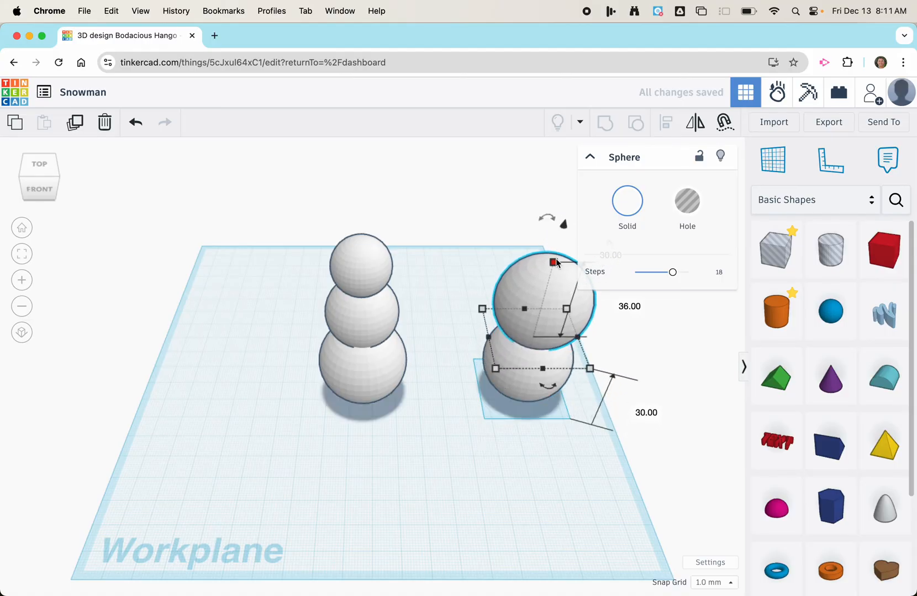
left_click_drag(554, 263, 549, 282)
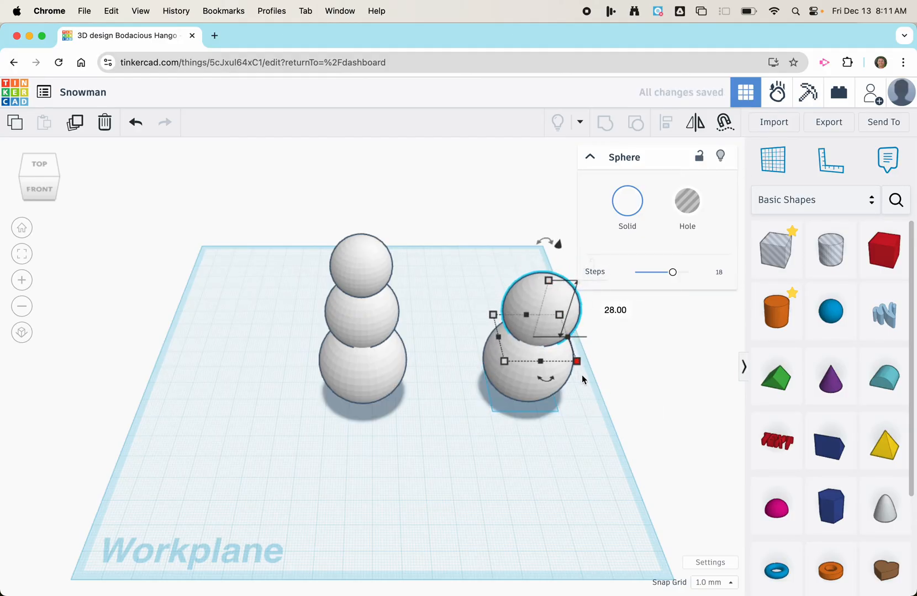
key("ctrl+Up")
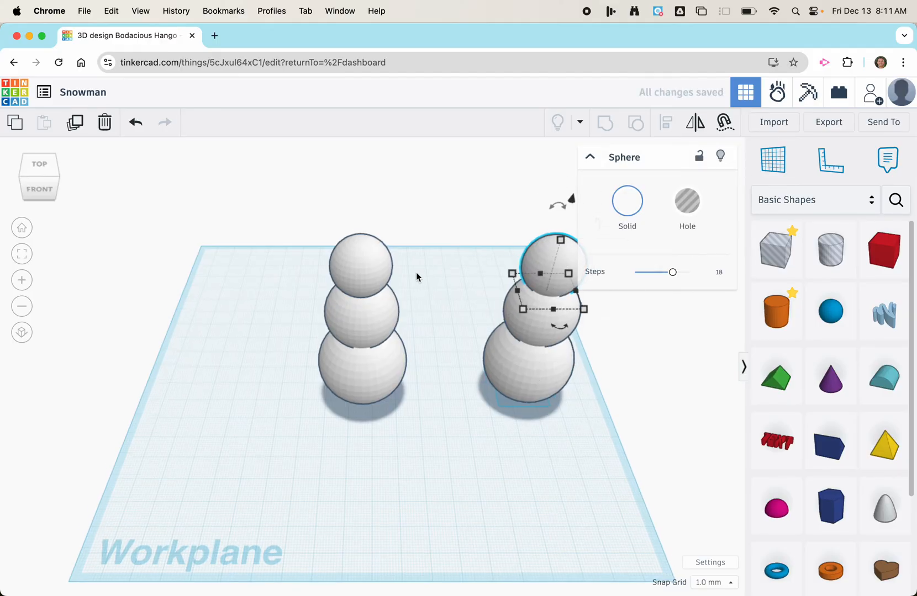
Step: Compare how the stacked spheres of the two snowmen line up from near and far
scroll(415, 272, "down", 5)
scroll(518, 289, "up", 8)
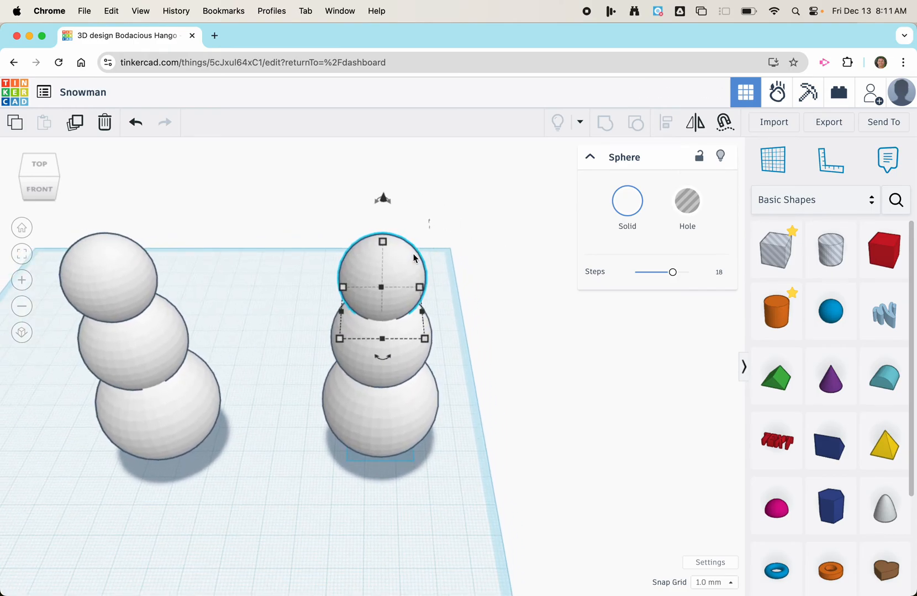
mouse_move(425, 338)
left_click(103, 280)
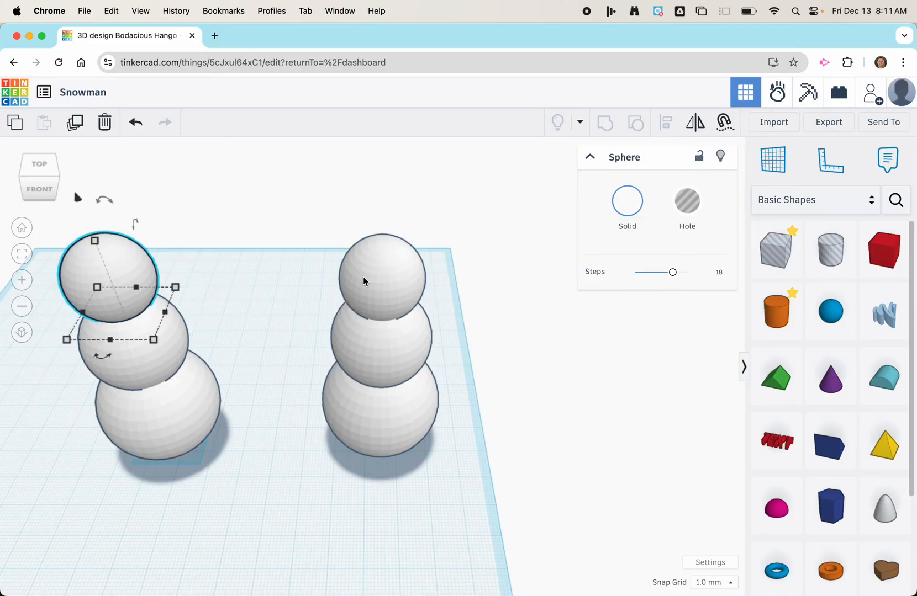
left_click(186, 446)
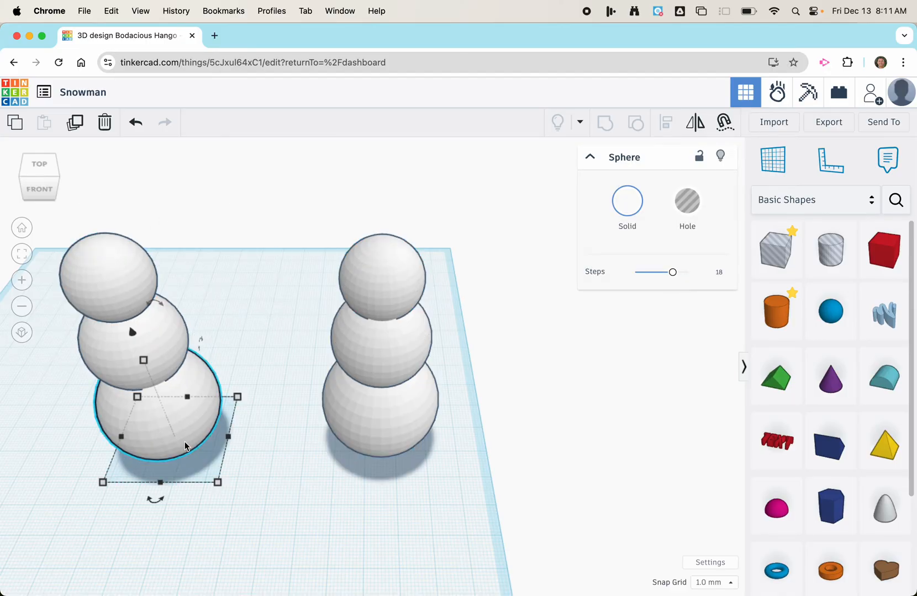
left_click(396, 270)
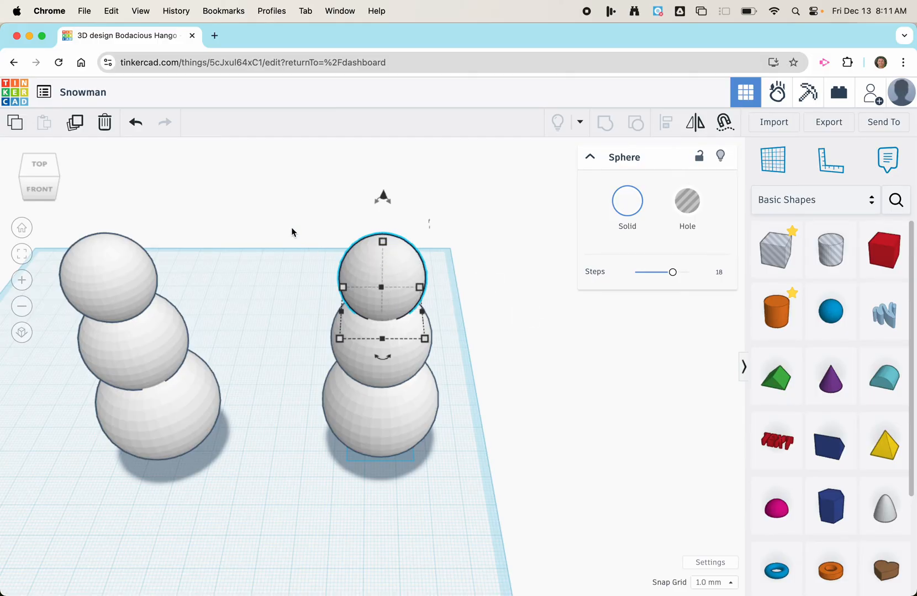
scroll(302, 251, "down", 5)
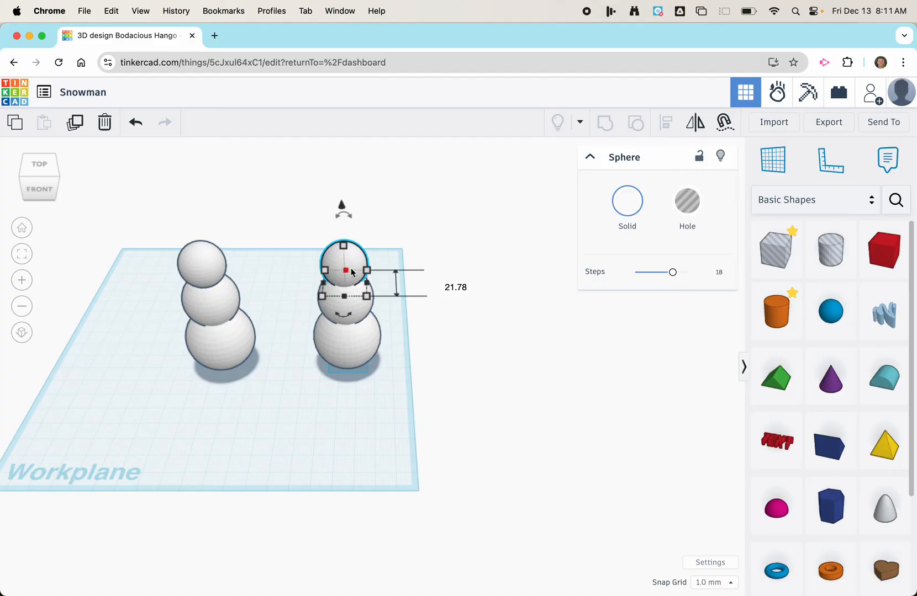
scroll(351, 268, "up", 3)
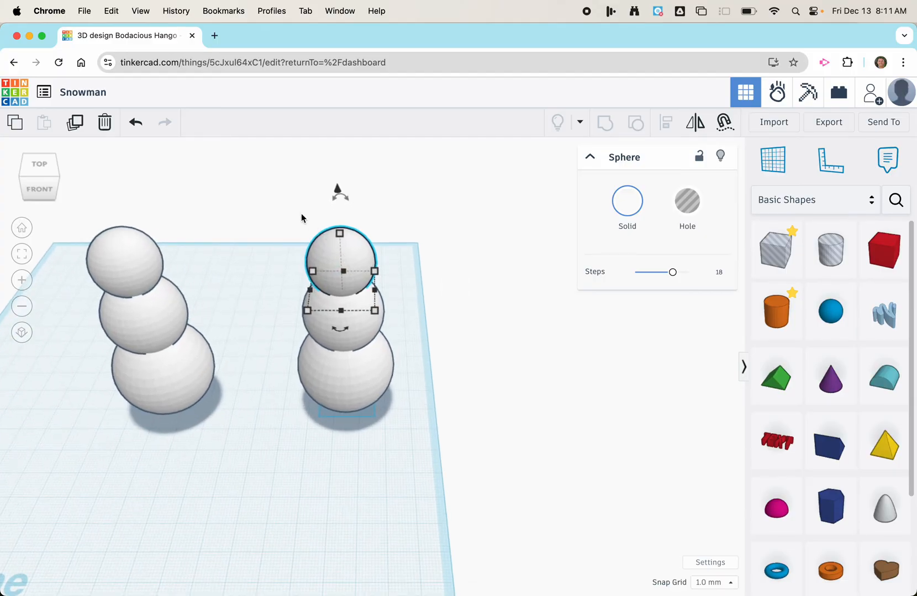
scroll(289, 220, "down", 3)
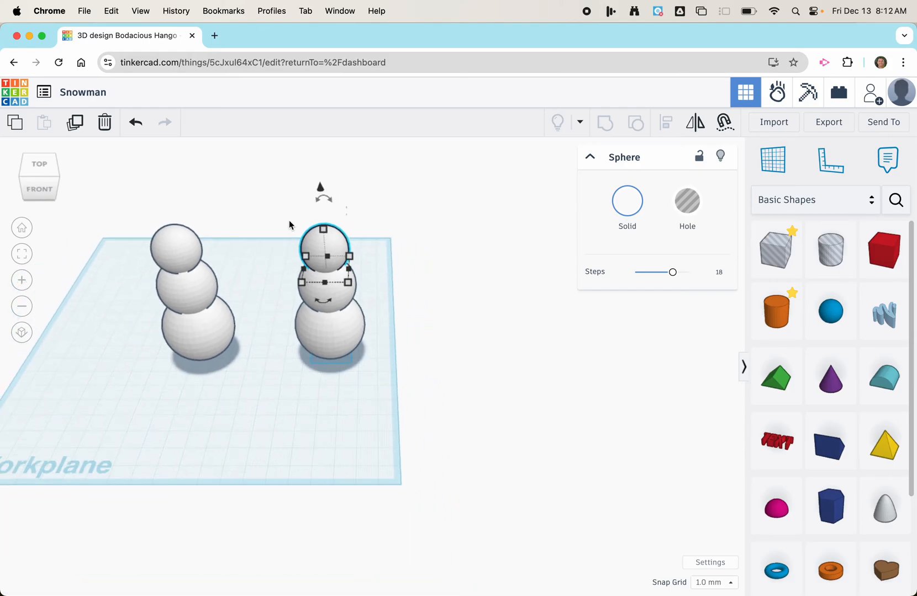
Step: Delete all three spheres of the second snowman
left_click(275, 215)
left_click_drag(276, 183, 277, 314)
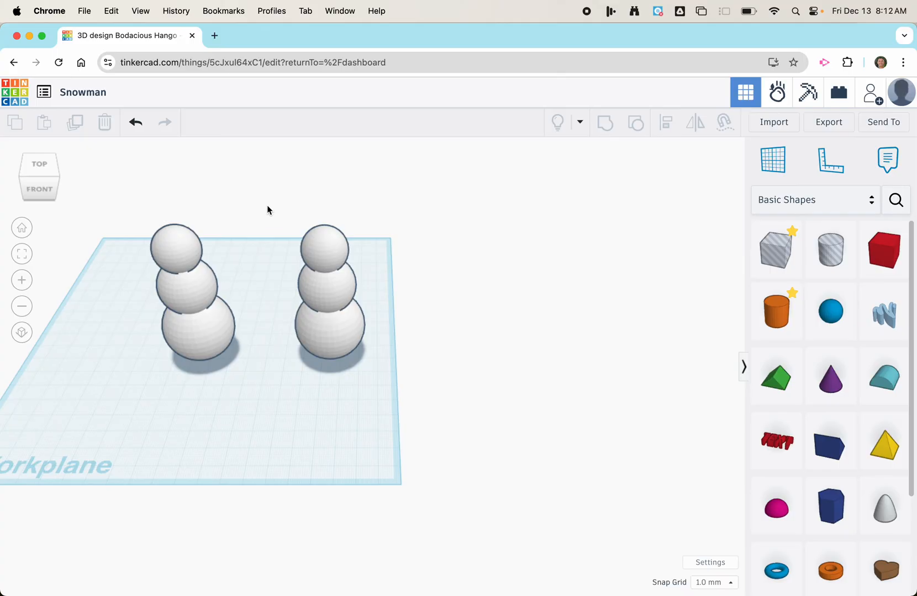
left_click_drag(265, 199, 395, 412)
key("Delete")
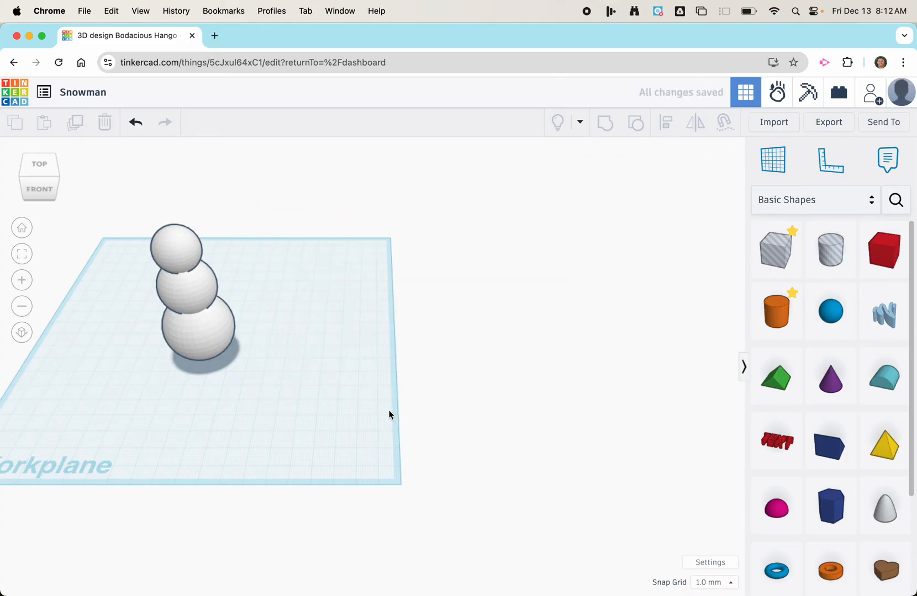
Step: Place a cone on the workplane beside the snowman and colour it orange
left_click(23, 228)
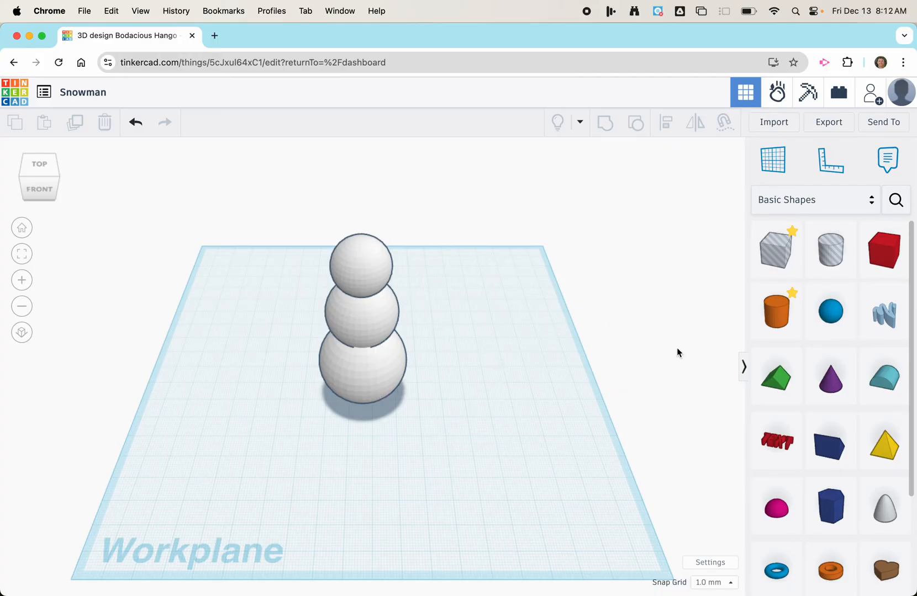
left_click(834, 381)
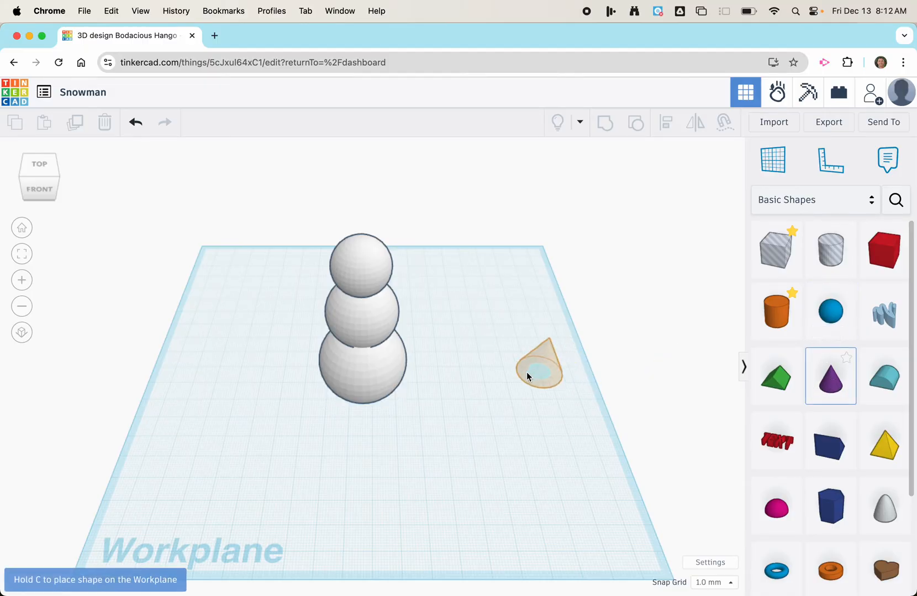
left_click(482, 378)
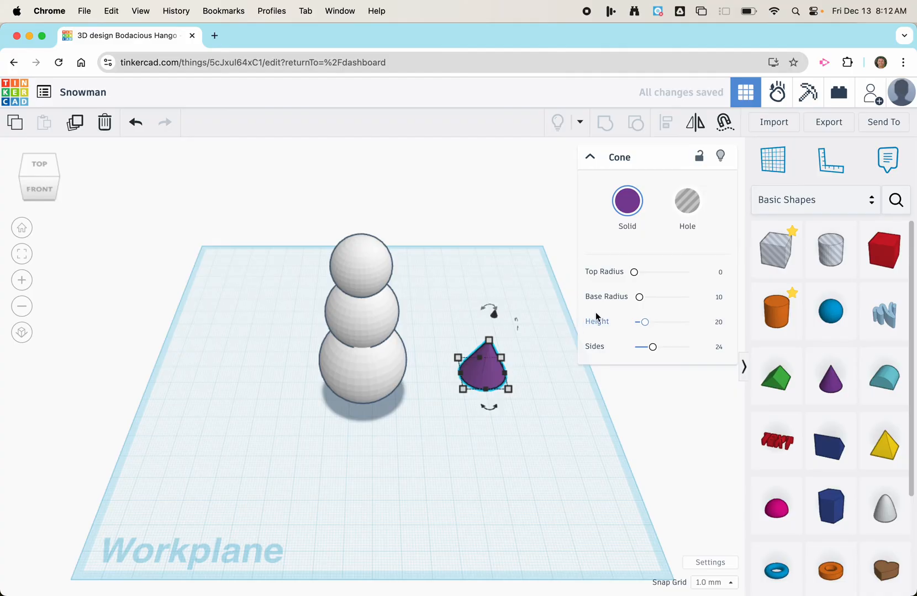
left_click(632, 211)
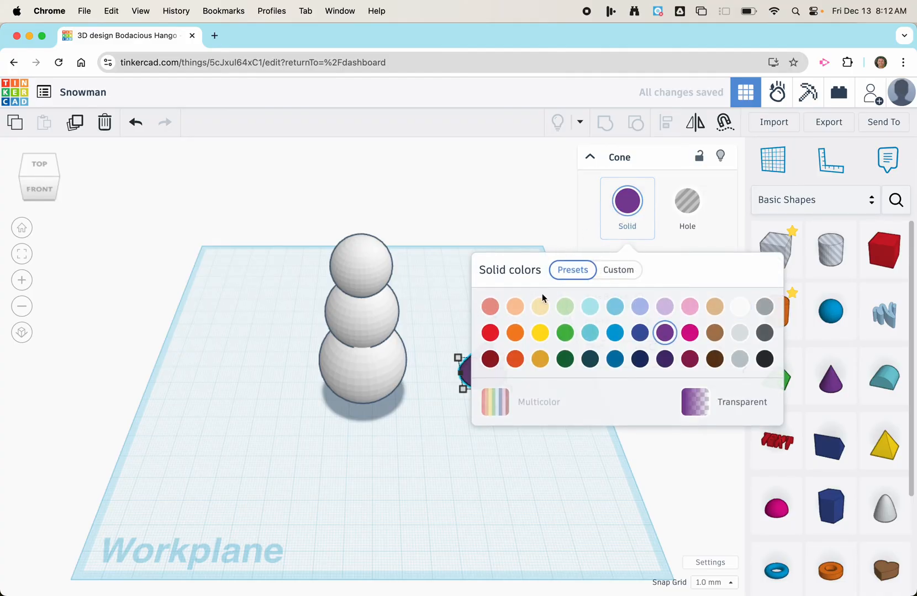
left_click(515, 334)
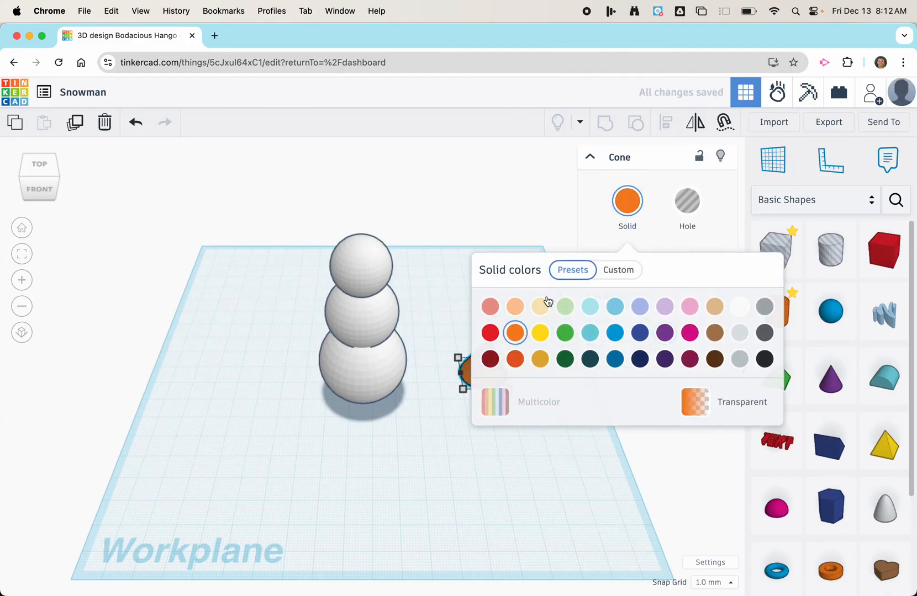
left_click(625, 212)
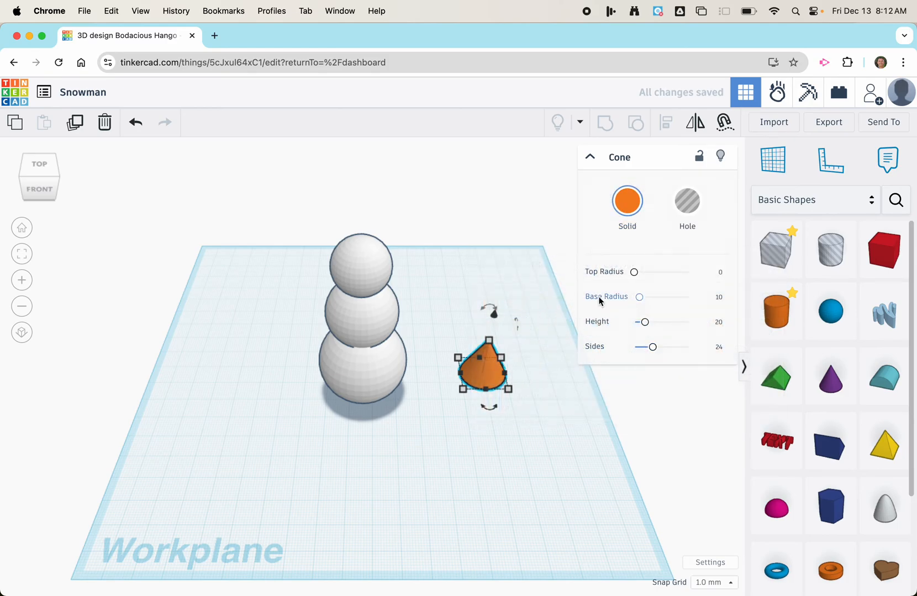
Step: Set the orange cone's base radius to 2 mm to make it a slim carrot shape
left_click(718, 298)
type("2")
key("Return")
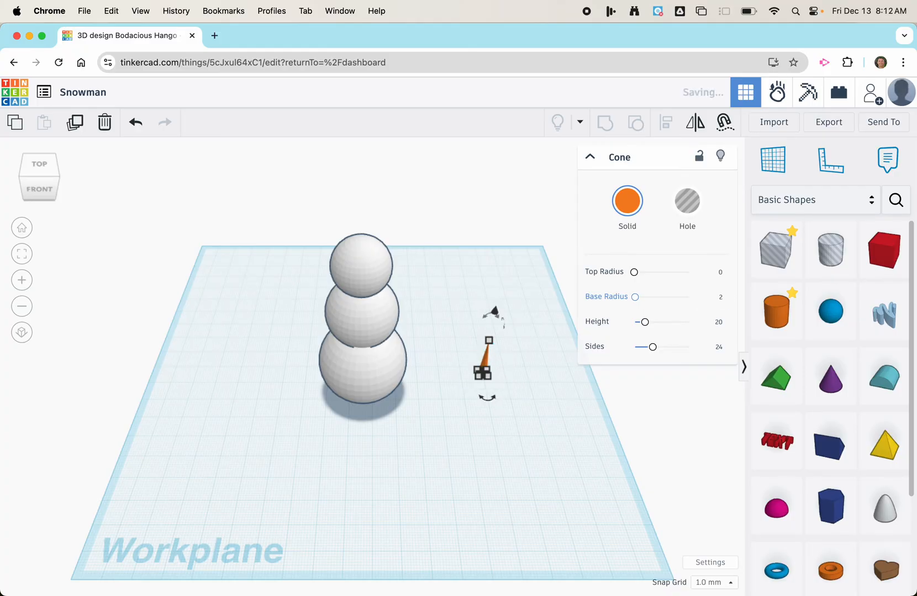
left_click(564, 404)
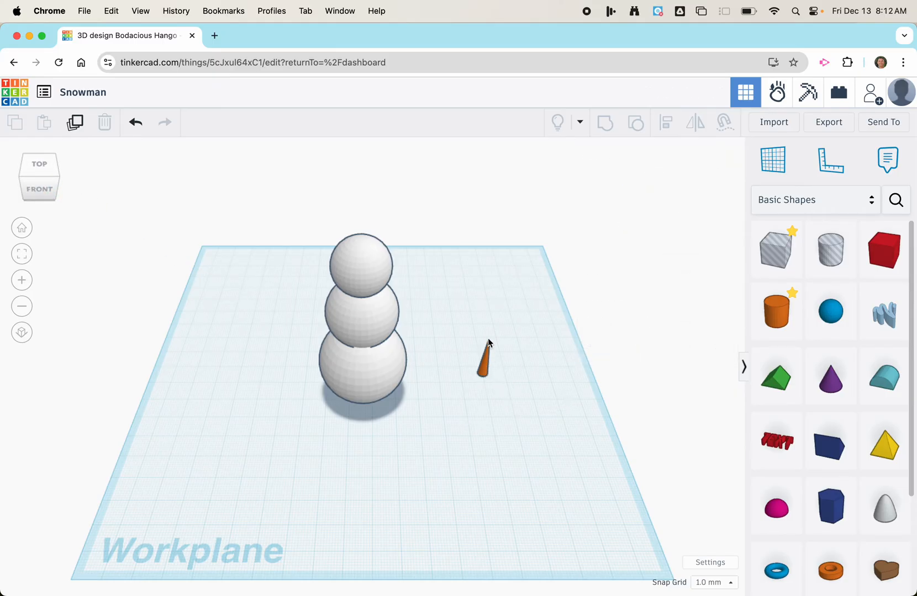
Step: Rotate the orange cone a quarter turn so it lies horizontally with its tip pointing towards the front of the workplane
left_click(56, 190)
left_click(50, 176)
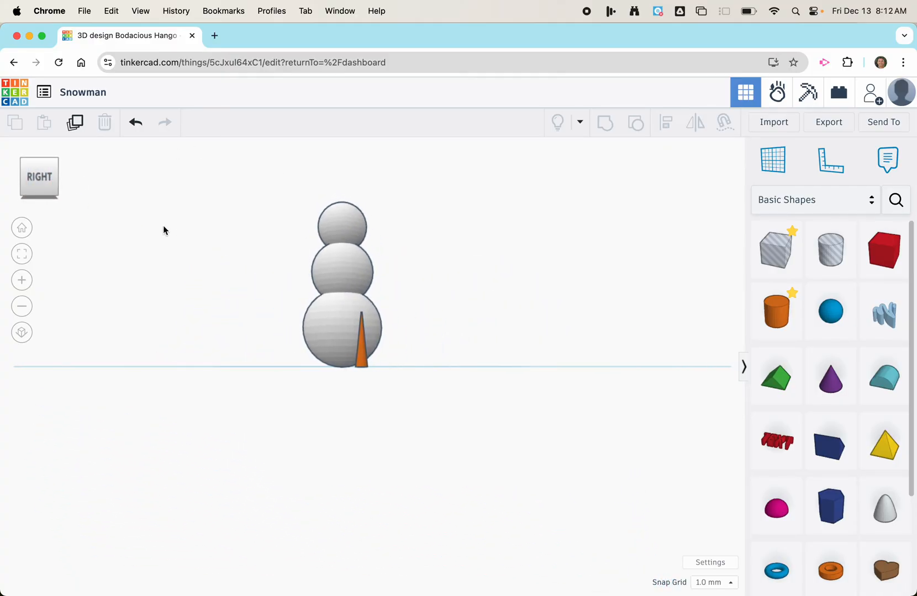
left_click(22, 227)
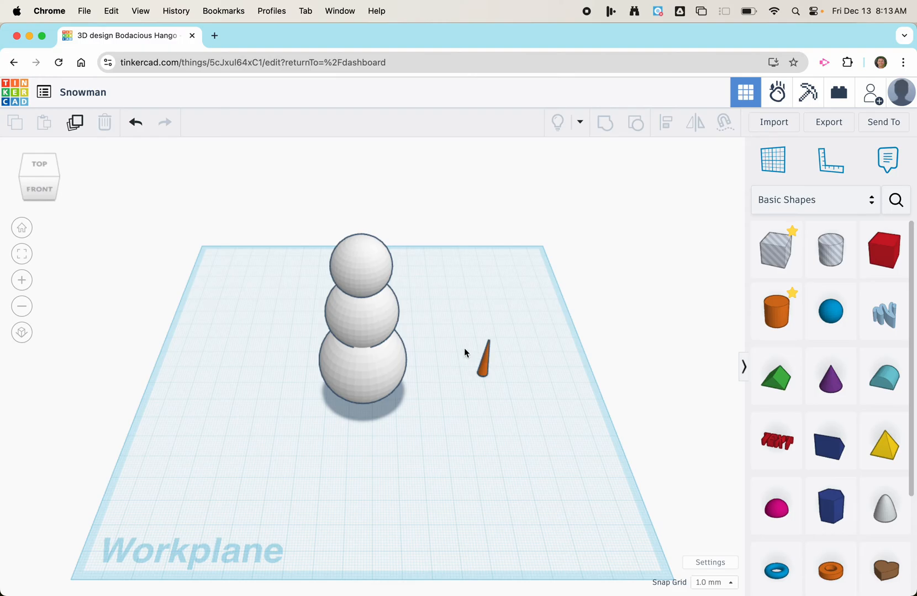
left_click(464, 436)
right_click_drag(503, 463, 437, 357)
right_click_drag(421, 421, 364, 414)
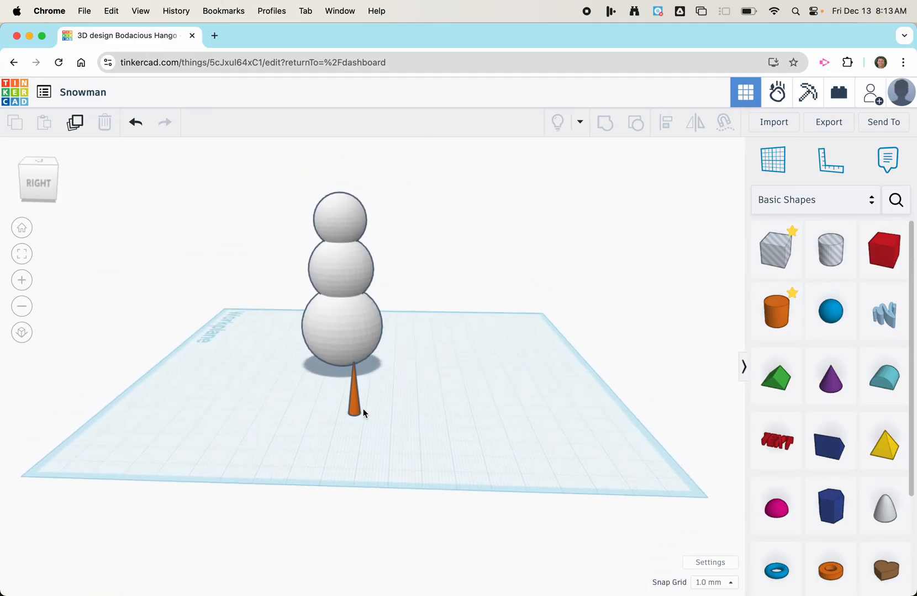
left_click(356, 409)
mouse_move(359, 341)
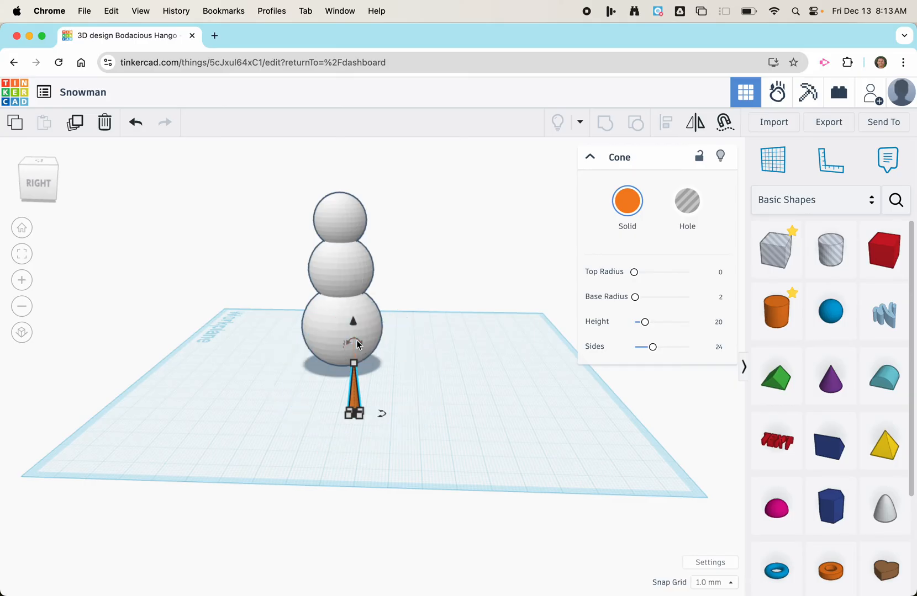
mouse_move(360, 342)
left_mouse_down()
mouse_move(331, 344)
mouse_move(302, 367)
mouse_move(330, 349)
mouse_move(307, 360)
mouse_move(364, 345)
left_mouse_up()
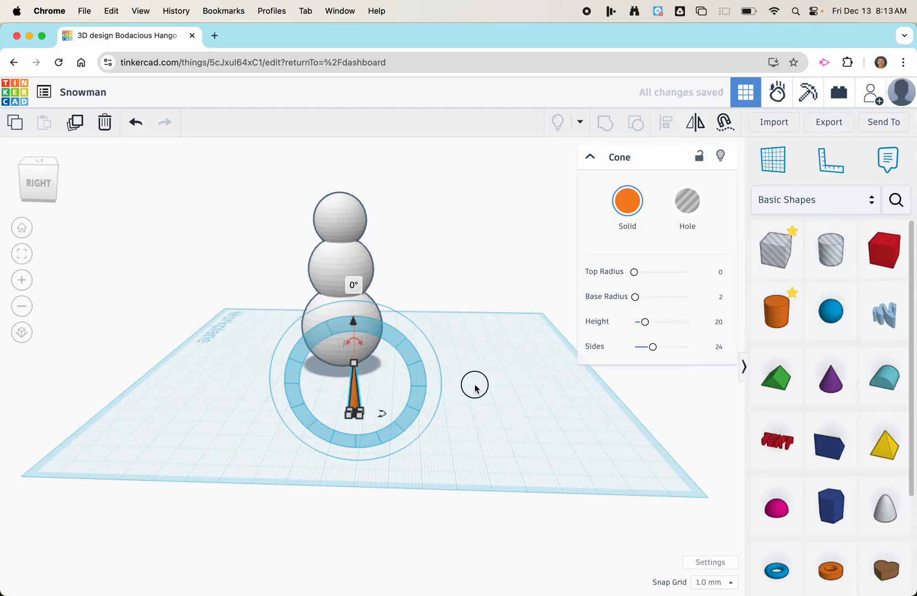
left_click(368, 385)
left_click(356, 398)
mouse_move(362, 345)
left_click_drag(360, 342, 297, 378)
left_click(255, 361)
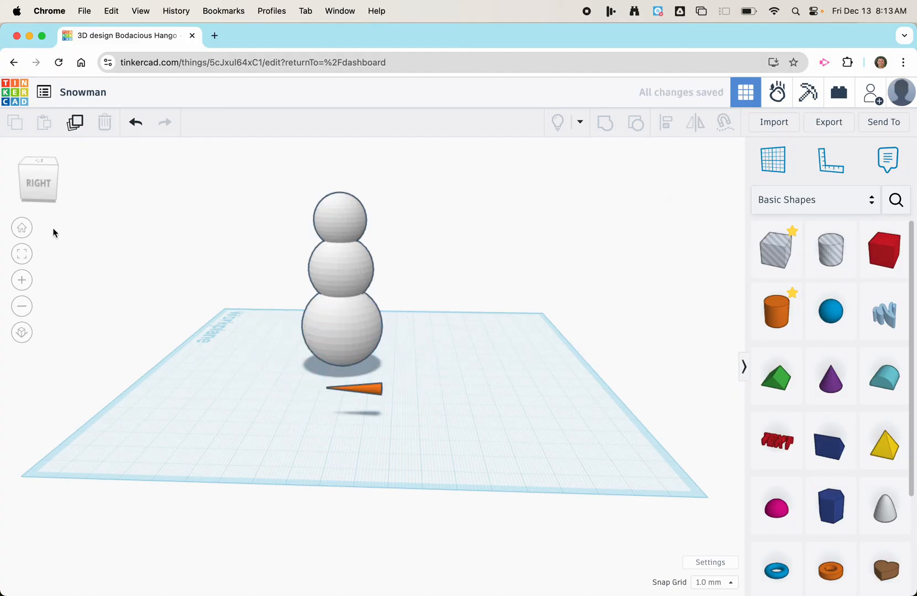
Step: Raise the orange cone by 48 mm to 56 mm above the workplane
left_click(22, 227)
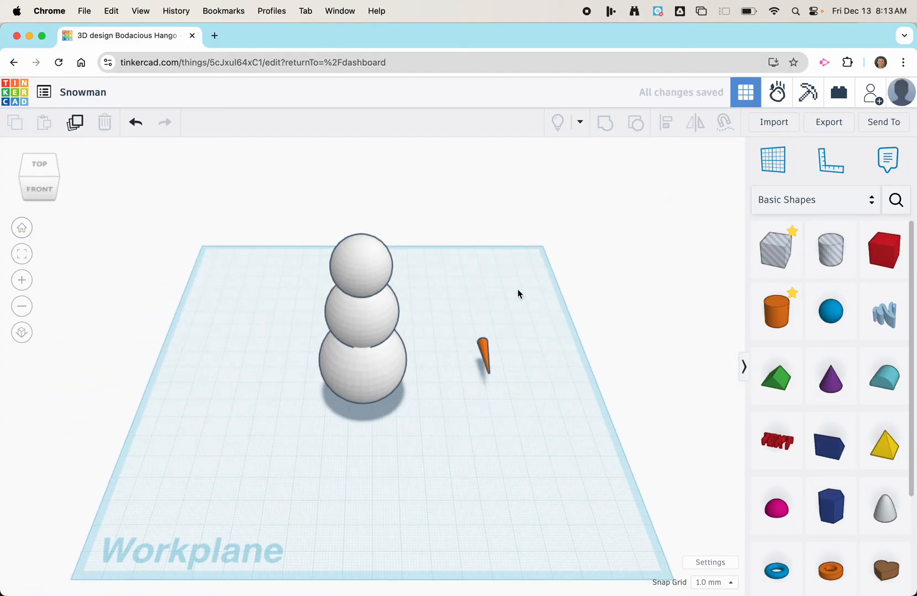
left_click(486, 353)
left_click_drag(487, 321, 503, 219)
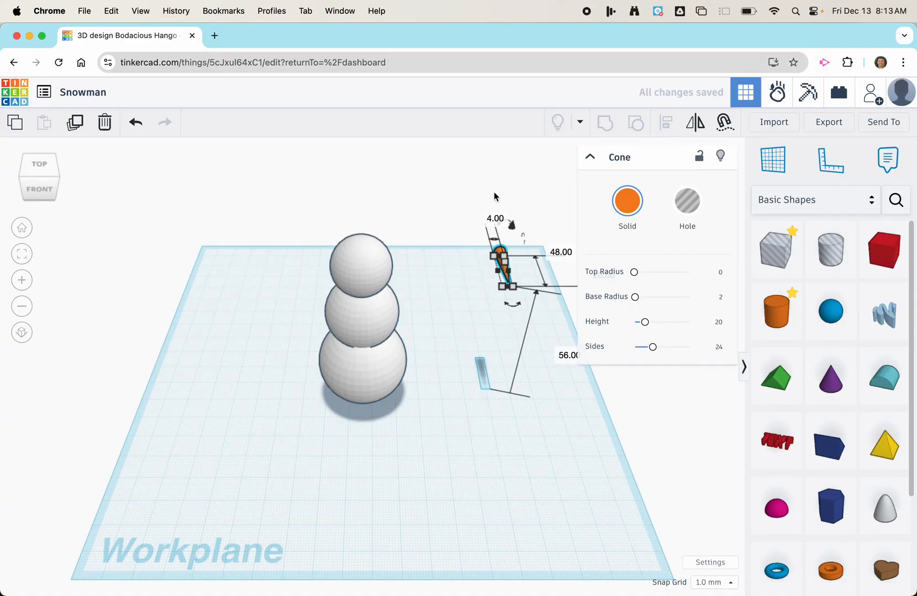
Step: Move the raised cone 56 mm across and 21 mm forward so it sits in front of the snowman
scroll(504, 236, "down", 3)
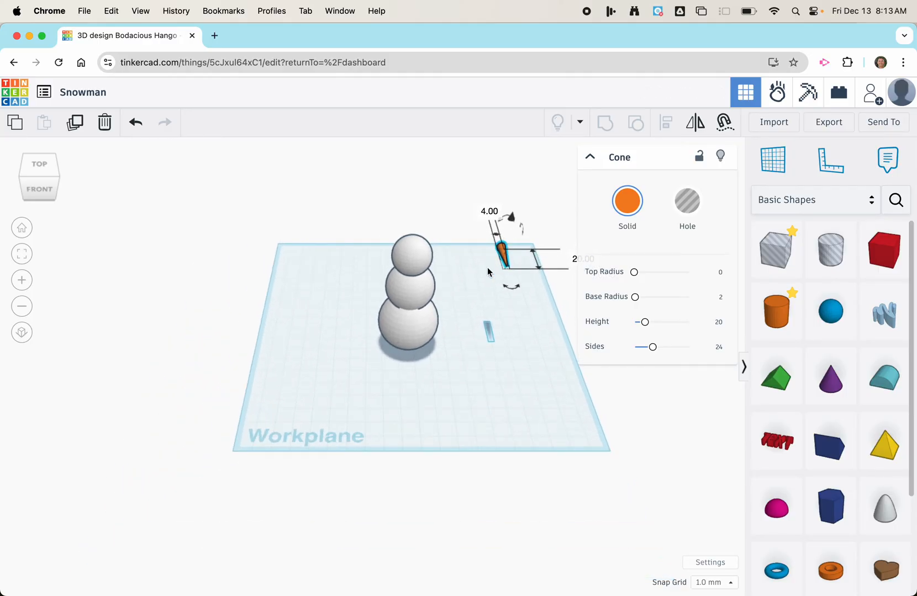
left_click(22, 280)
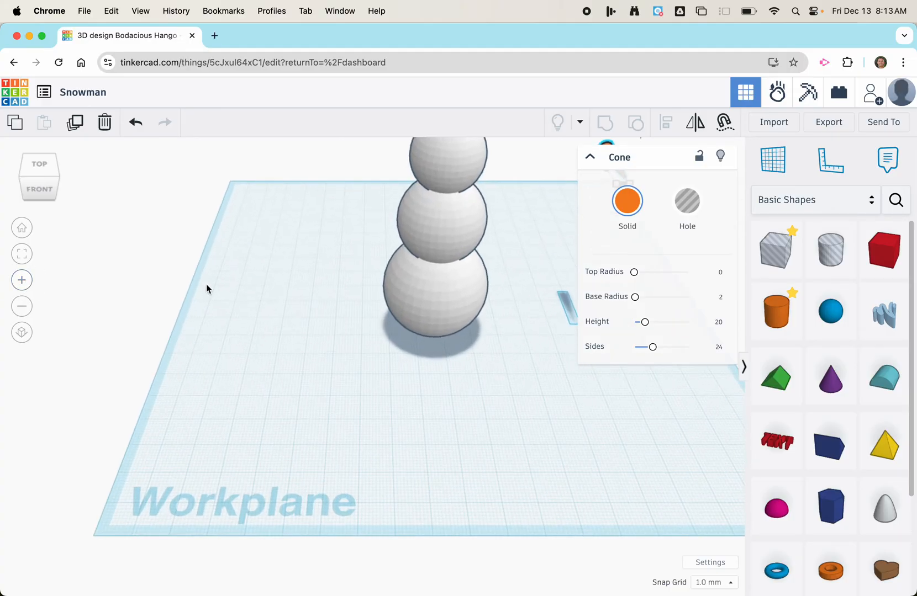
scroll(264, 305, "up", 2)
left_click(304, 279)
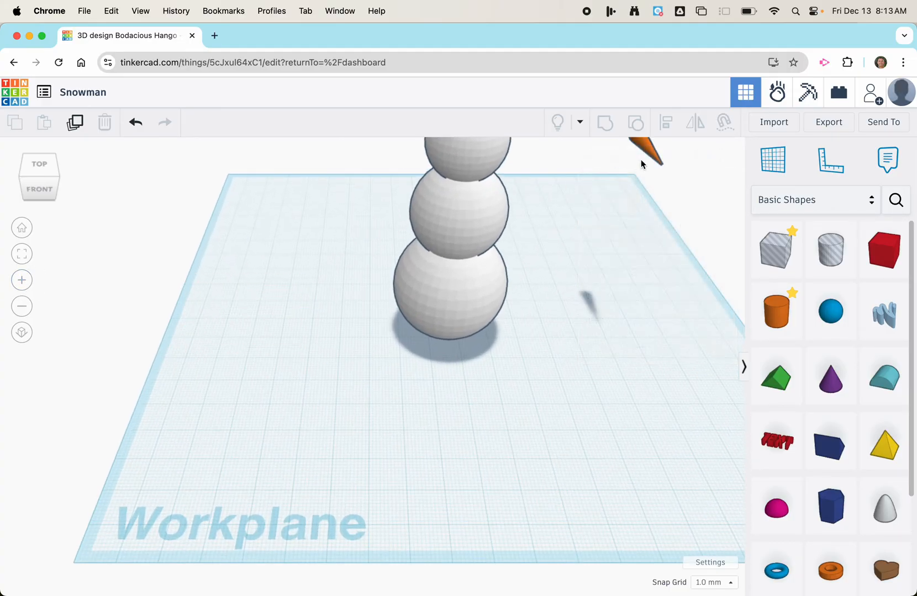
left_click(644, 148)
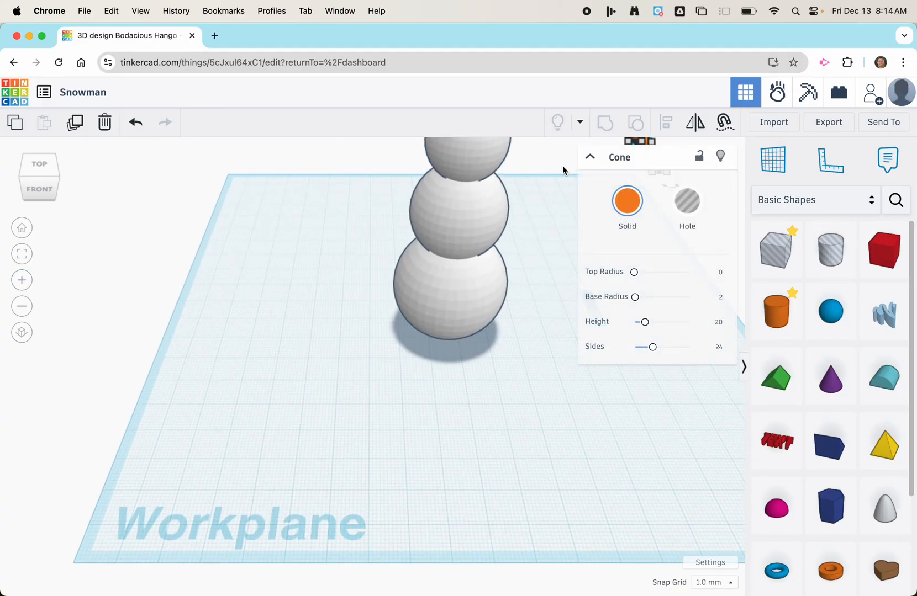
left_click(590, 157)
left_click(590, 156)
left_click(22, 306)
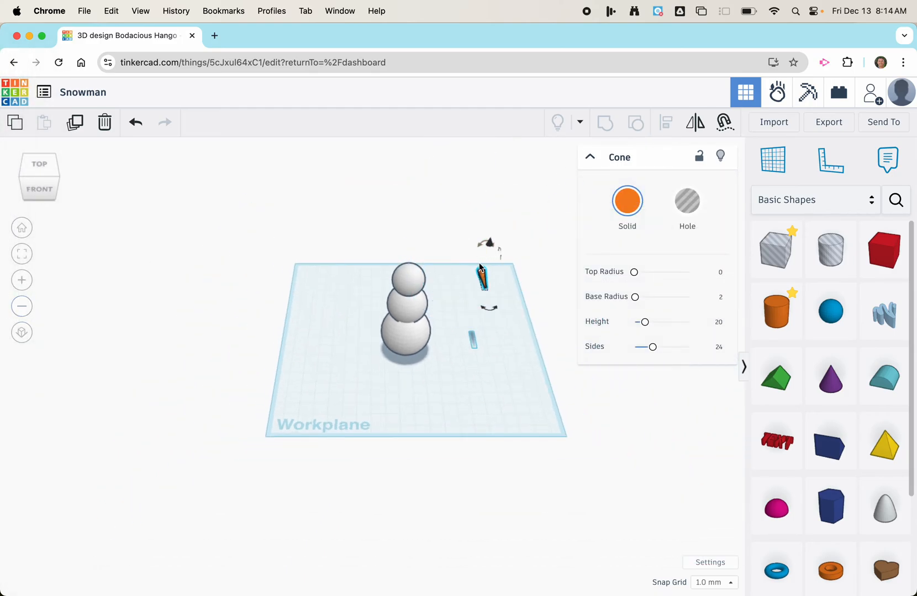
scroll(483, 272, "up", 5)
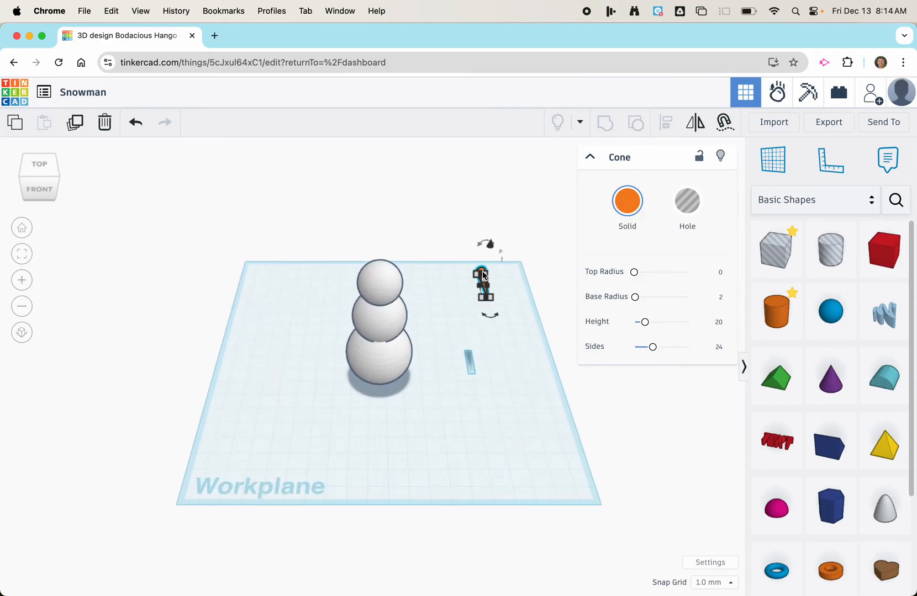
scroll(482, 273, "up", 3)
left_click_drag(482, 271, 123, 342)
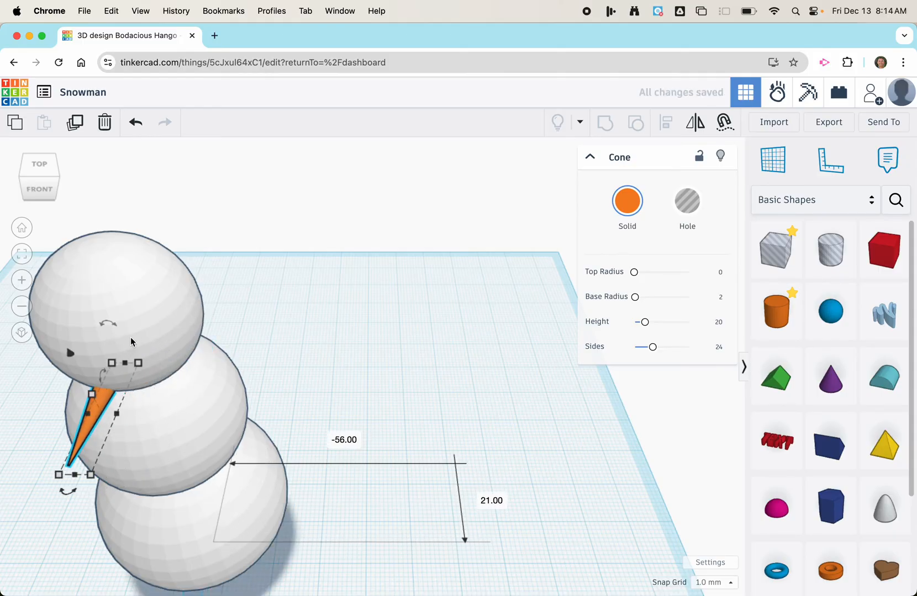
Step: Raise the cone another 9 mm, to 65 mm above the workplane, at the height of the snowman's head
scroll(135, 334, "down", 1)
scroll(134, 335, "down", 2)
left_click_drag(112, 380, 88, 304)
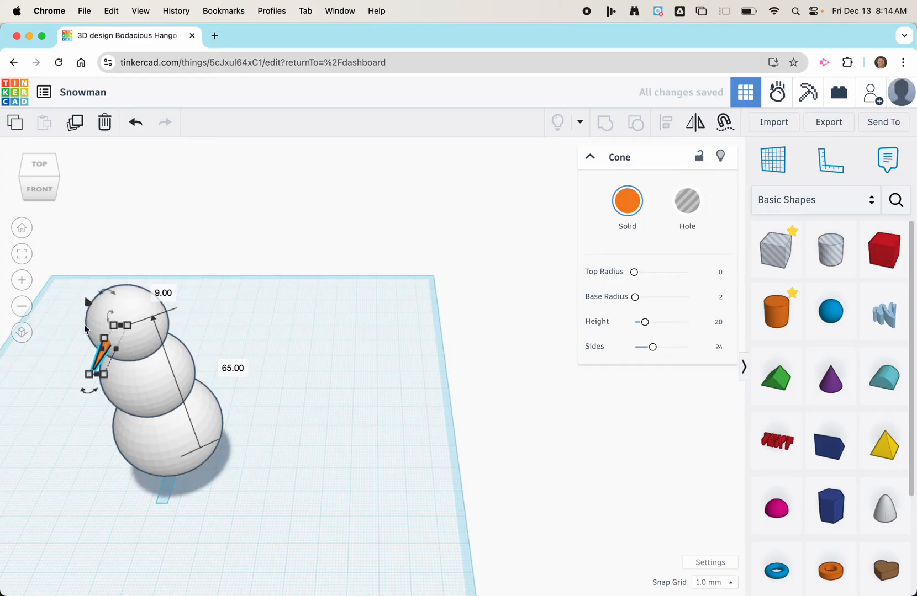
Step: Adjust the cone's depth from a side view so its base meets the front of the head
left_click(42, 190)
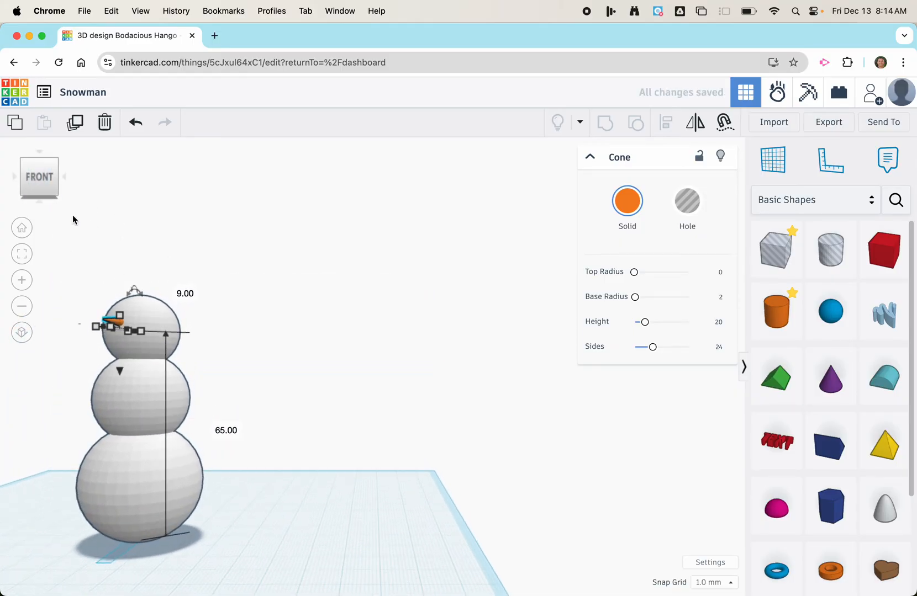
left_click(64, 178)
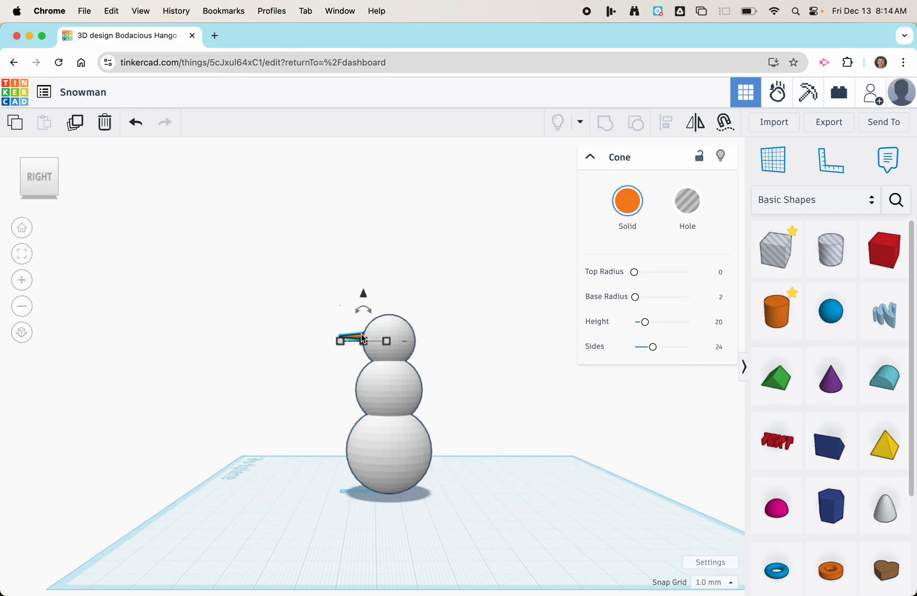
scroll(362, 333, "up", 8)
left_click_drag(361, 335, 325, 347)
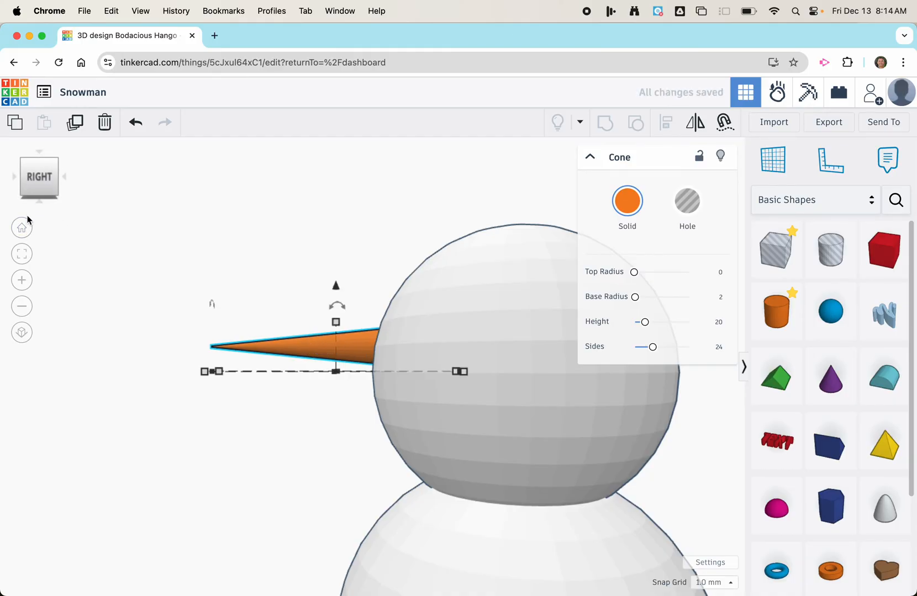
left_click(23, 224)
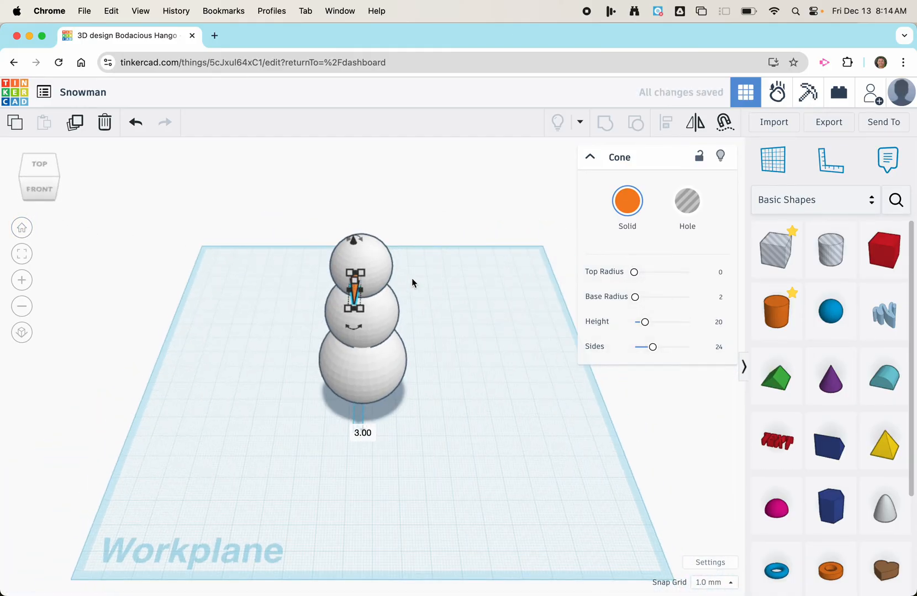
left_click_drag(355, 291, 441, 275)
left_click_drag(439, 236, 431, 271)
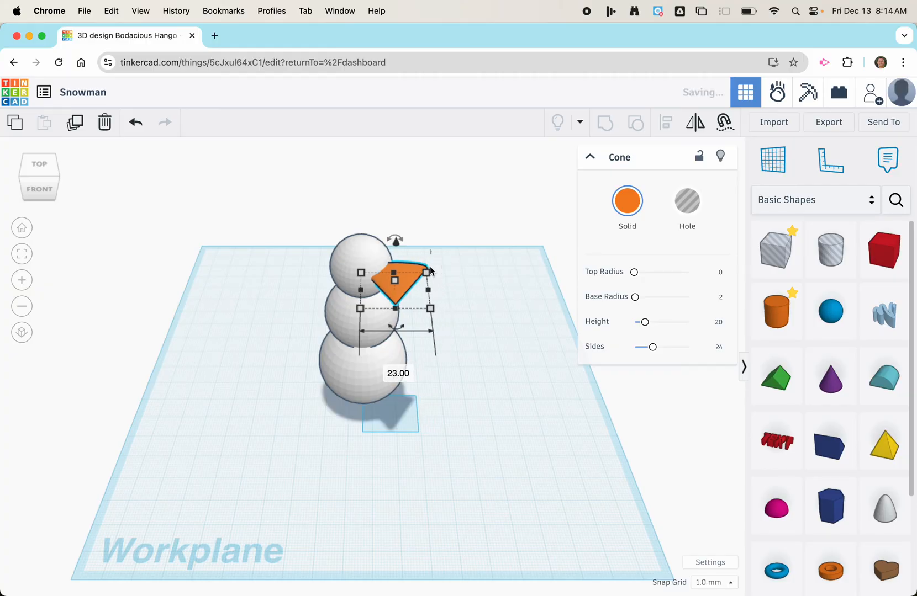
left_click(144, 130)
Step: Nudge the cone sideways by a net 2 mm to centre it on the snowman's face
key("Right")
key("Right")
key("Right")
key("Left")
key("Left")
key("Right")
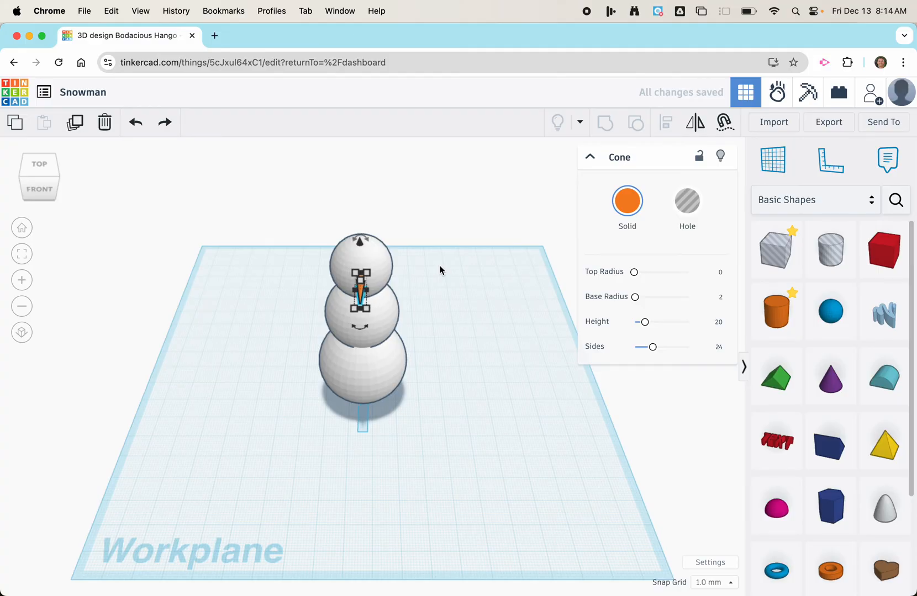
left_click(453, 343)
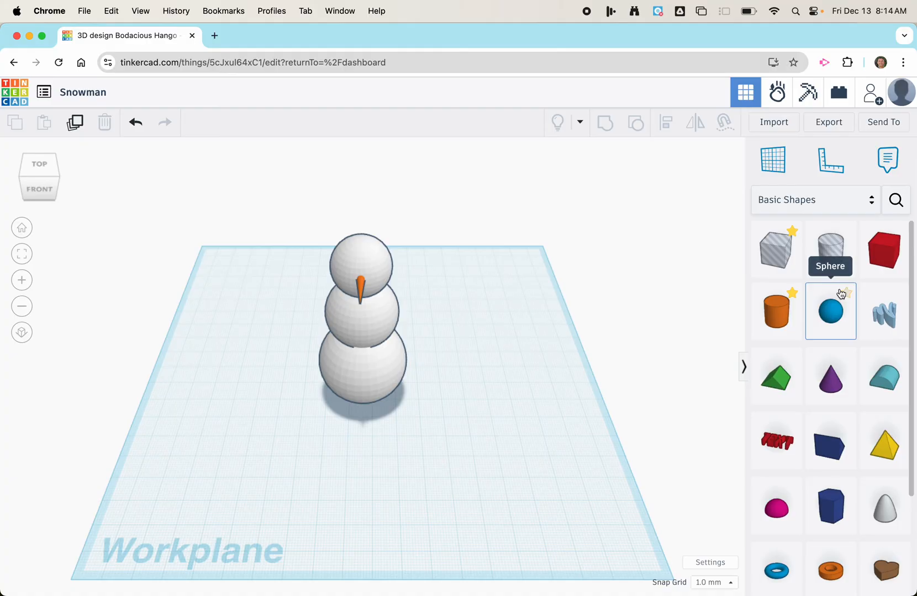
Step: Place a cylinder beside the snowman and flatten it to a 1 mm high disc
left_click(781, 315)
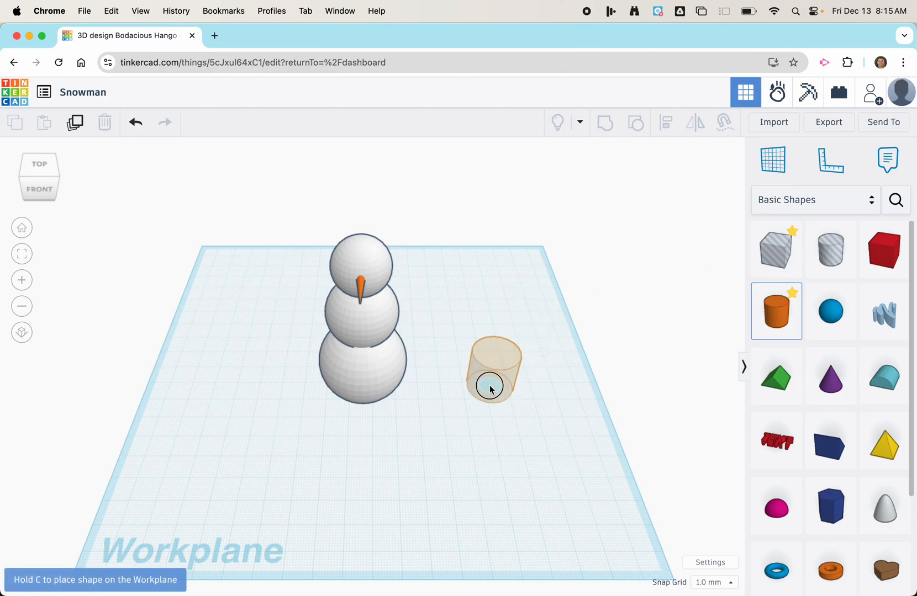
left_click(492, 382)
mouse_move(518, 403)
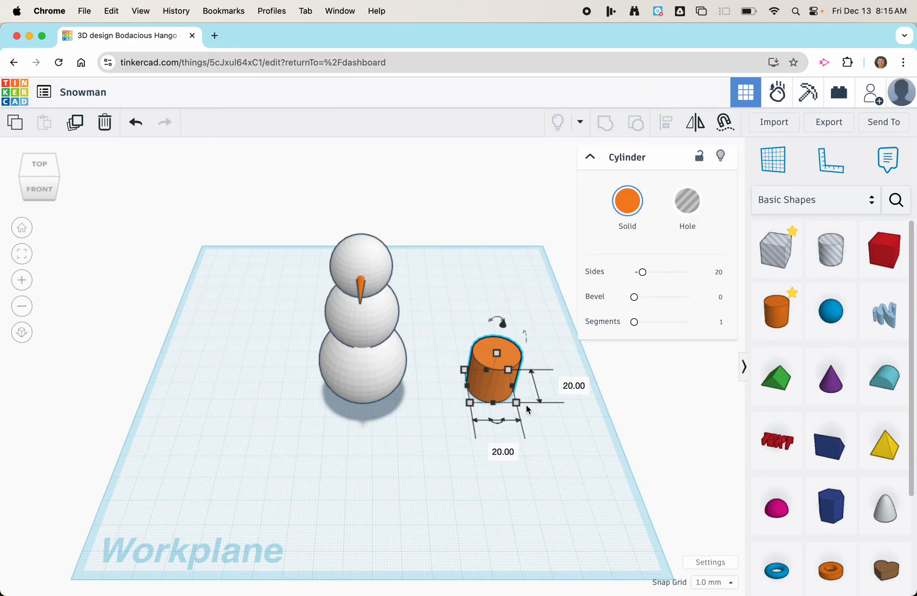
scroll(516, 400, "up", 3)
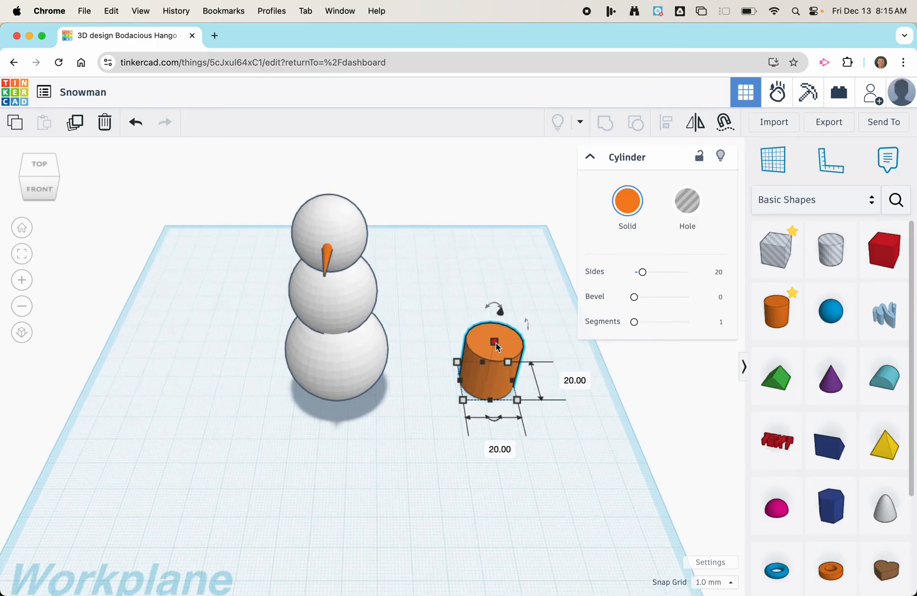
left_click_drag(495, 346, 489, 381)
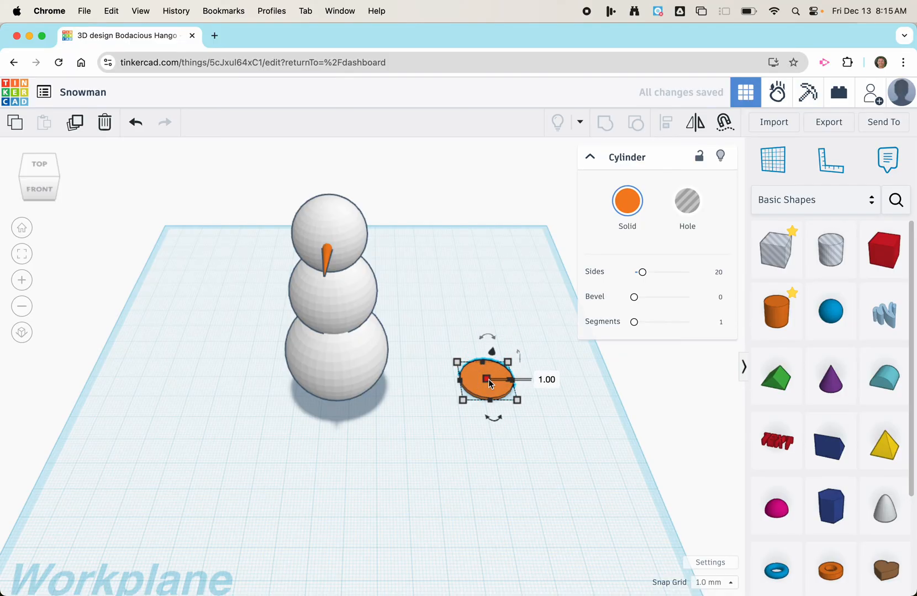
Step: Undo the cylinder's flattening, and set its height to 1 mm again to make a thin disc
left_click(134, 122)
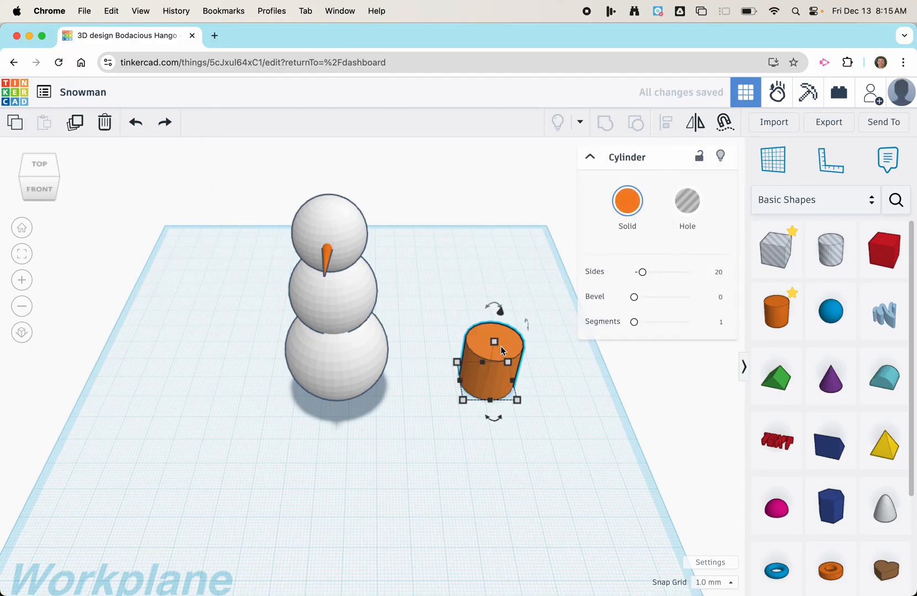
left_click(559, 362)
type("1")
key("Return")
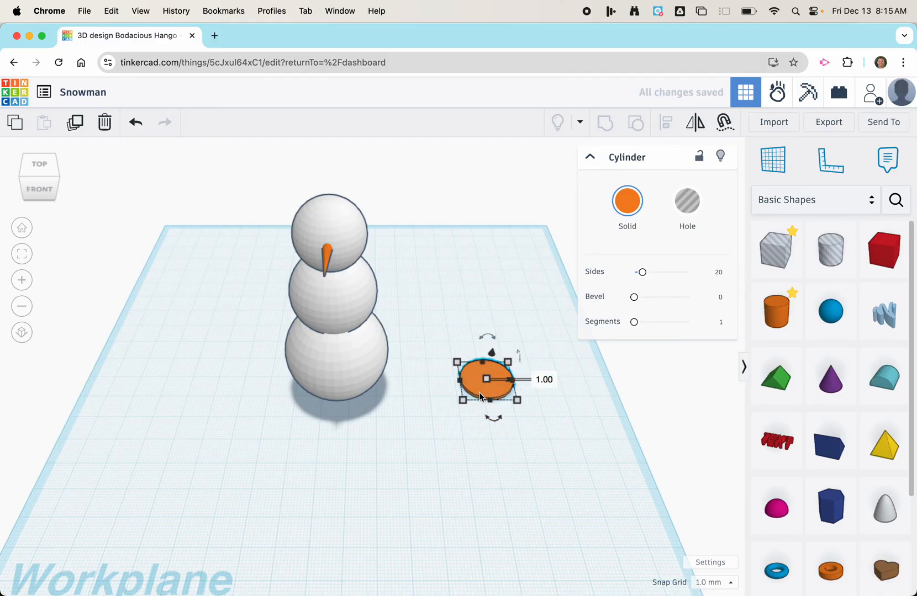
left_click(543, 445)
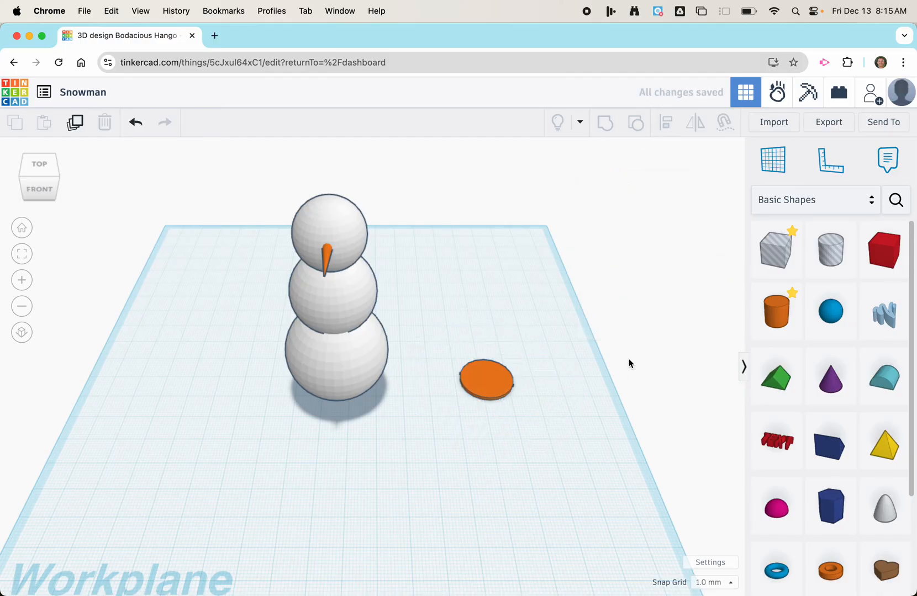
Step: Place a second cylinder behind the flat disc and scale it down to a 12 × 12 mm base
left_click_drag(776, 312, 511, 335)
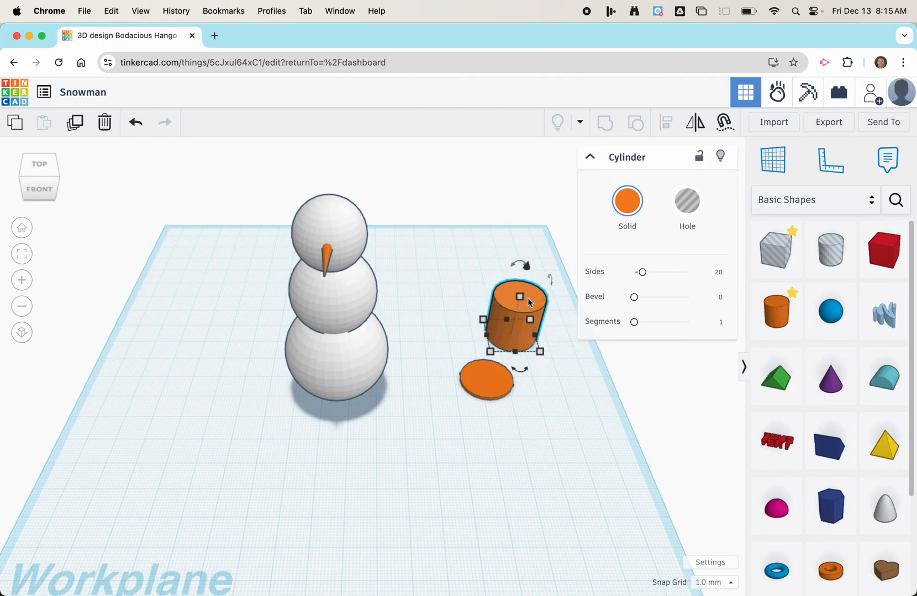
left_click_drag(524, 297, 471, 313)
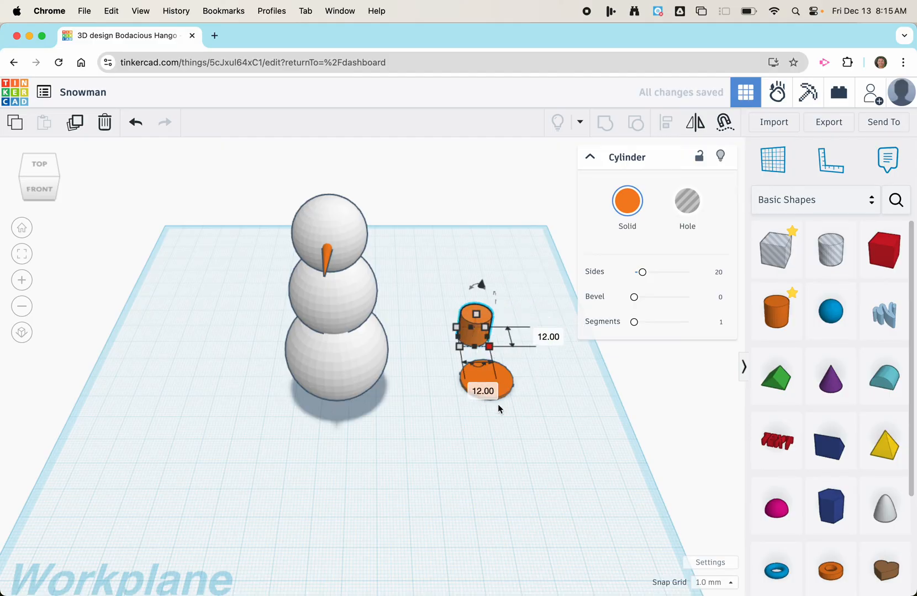
left_click(517, 258)
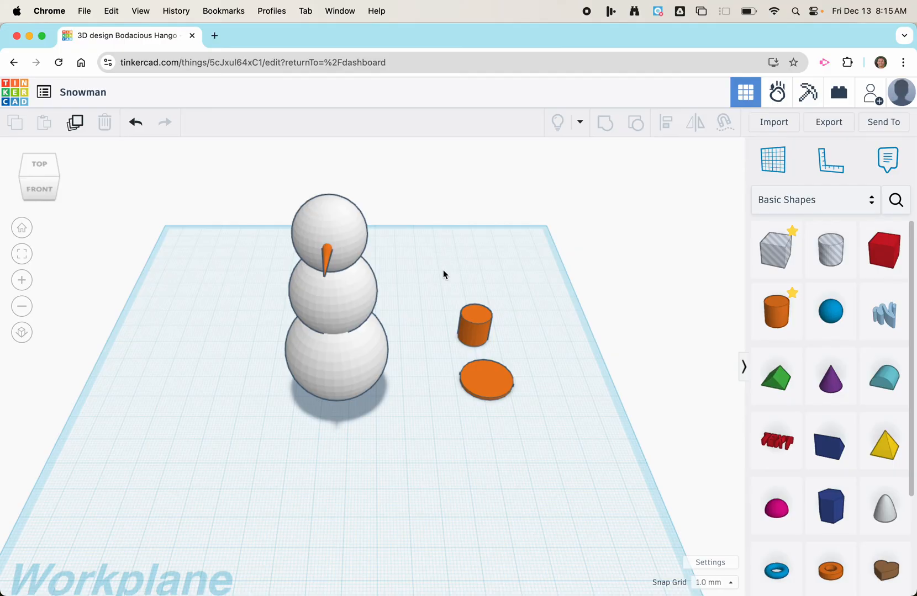
left_click_drag(418, 264, 565, 434)
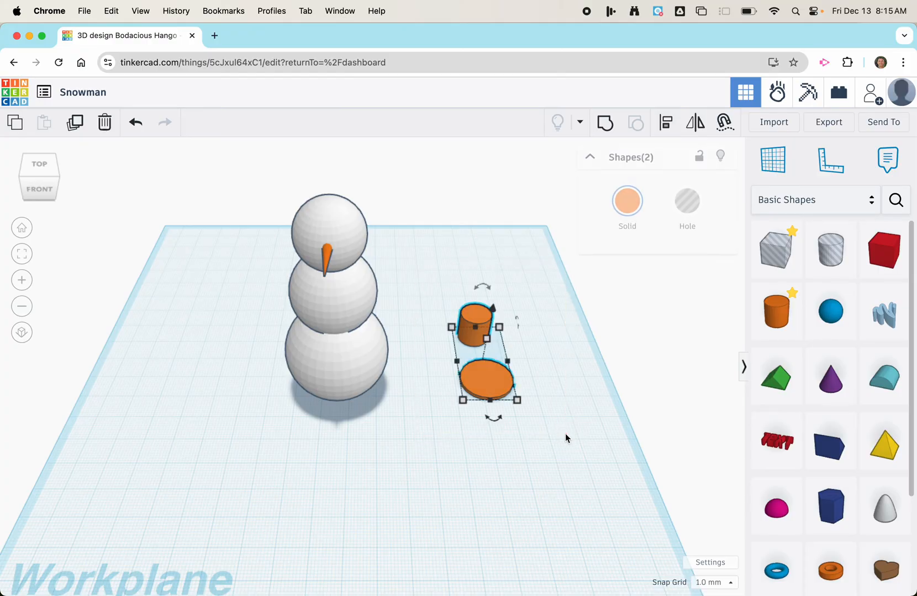
left_click(564, 349)
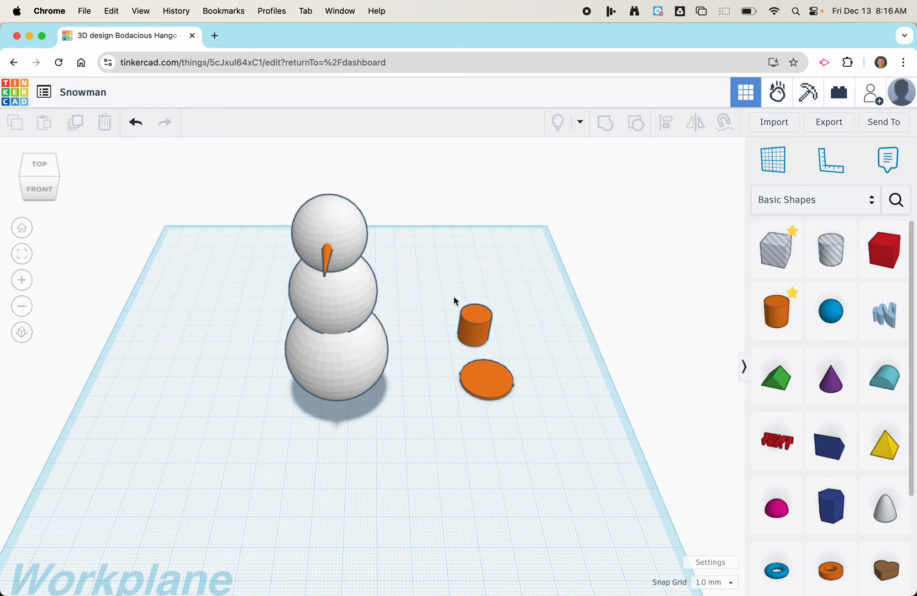
left_click_drag(354, 293, 506, 301)
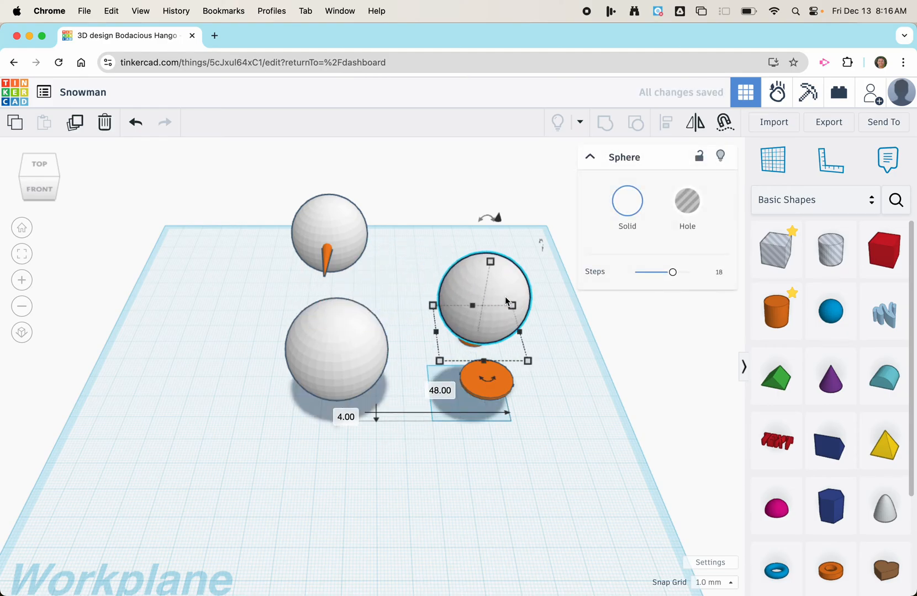
left_click(136, 122)
left_click(451, 282)
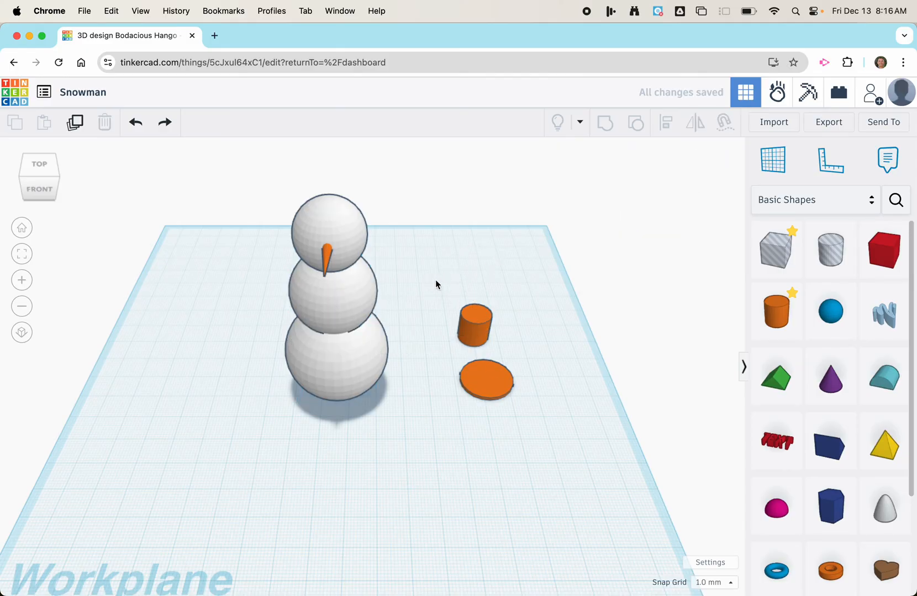
left_click_drag(436, 280, 532, 425)
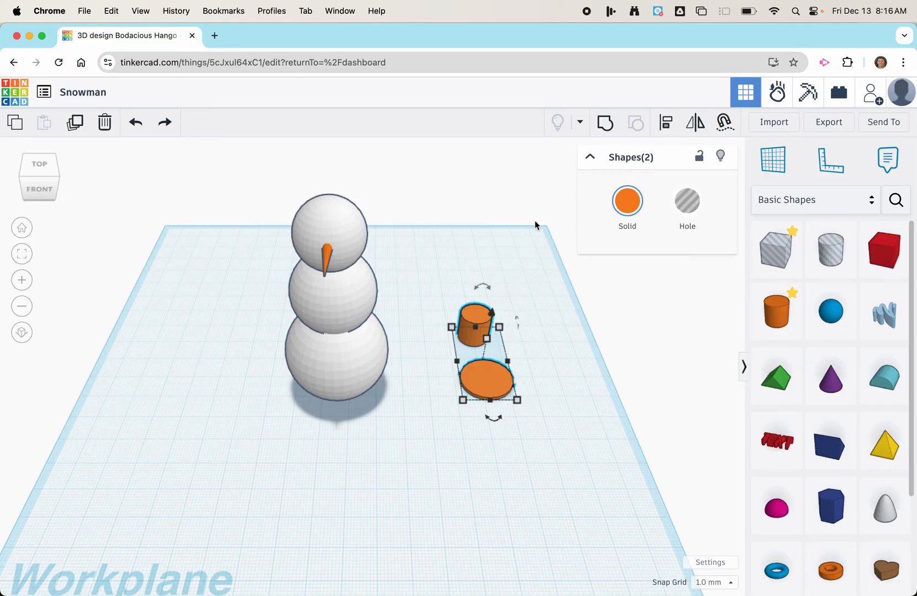
left_click(526, 259)
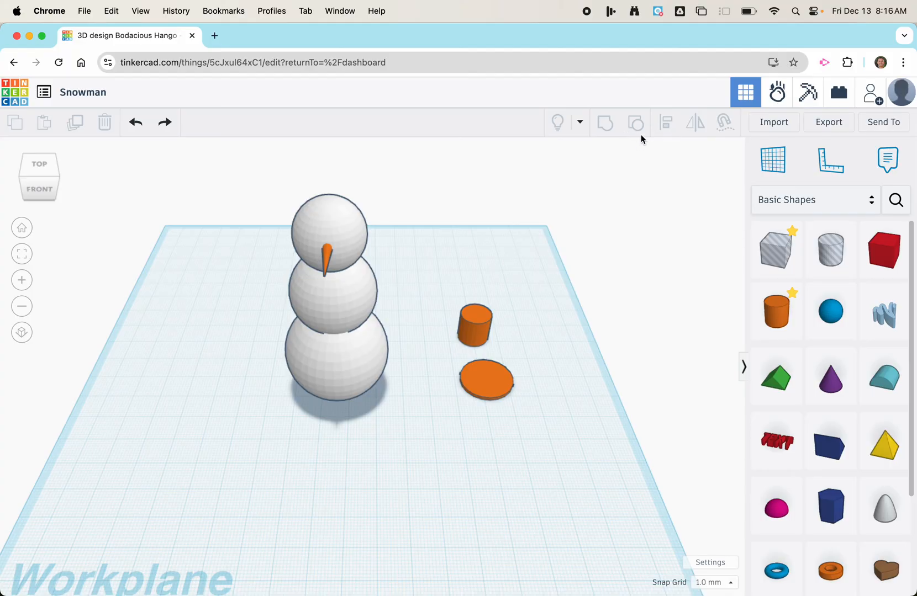
left_click(492, 378)
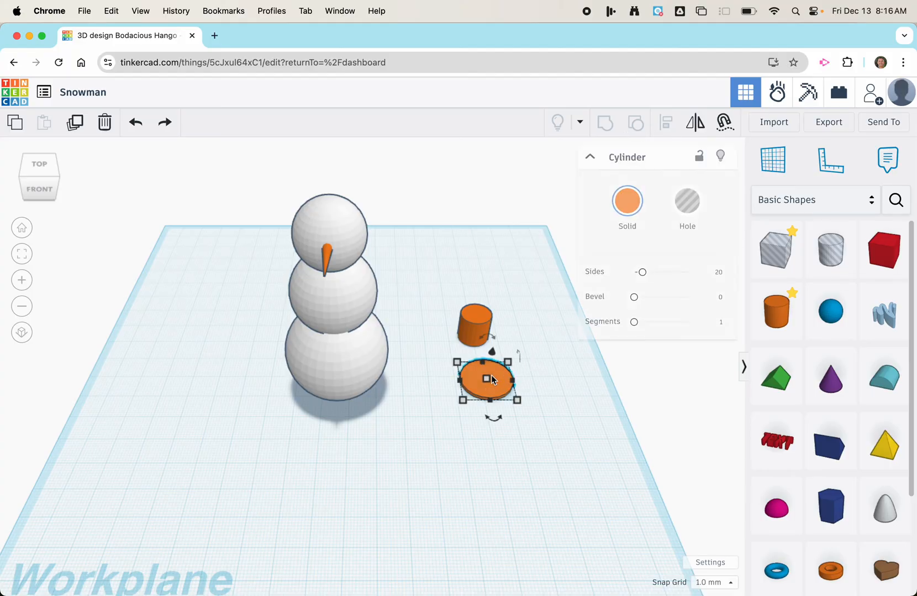
left_click(669, 124)
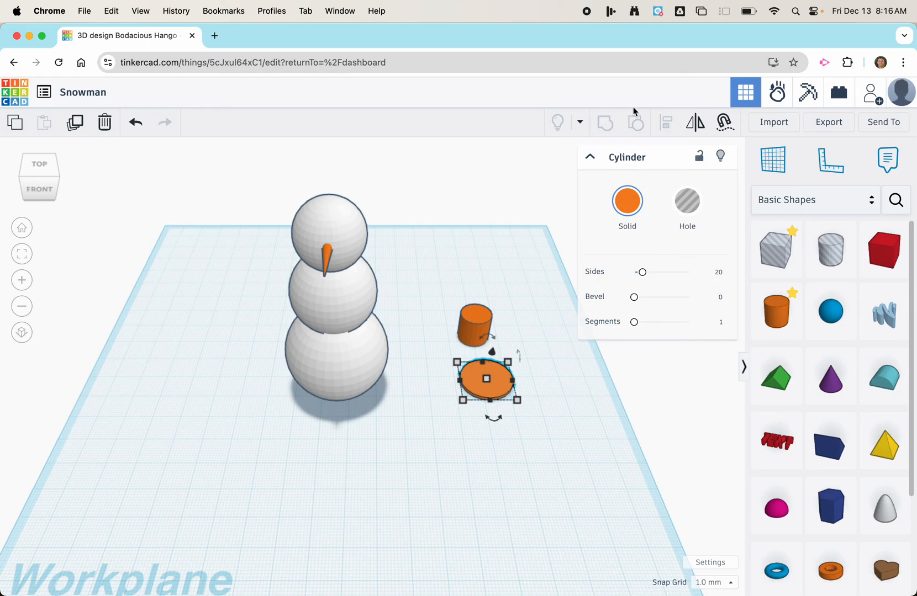
Step: Align the small cylinder and the disc by their centres sideways, trying the back, front and middle alignments in depth
left_click_drag(431, 291, 571, 450)
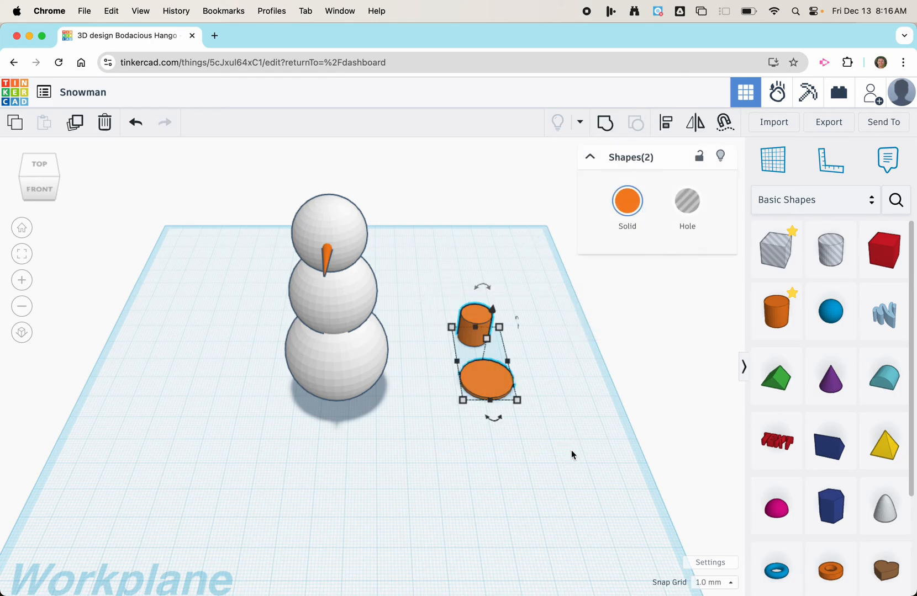
left_click(667, 123)
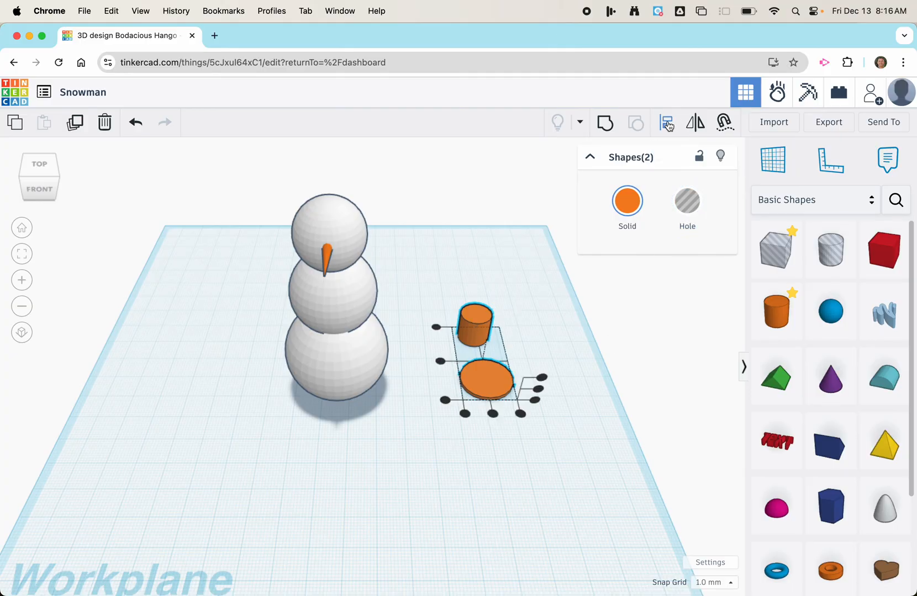
left_click(493, 413)
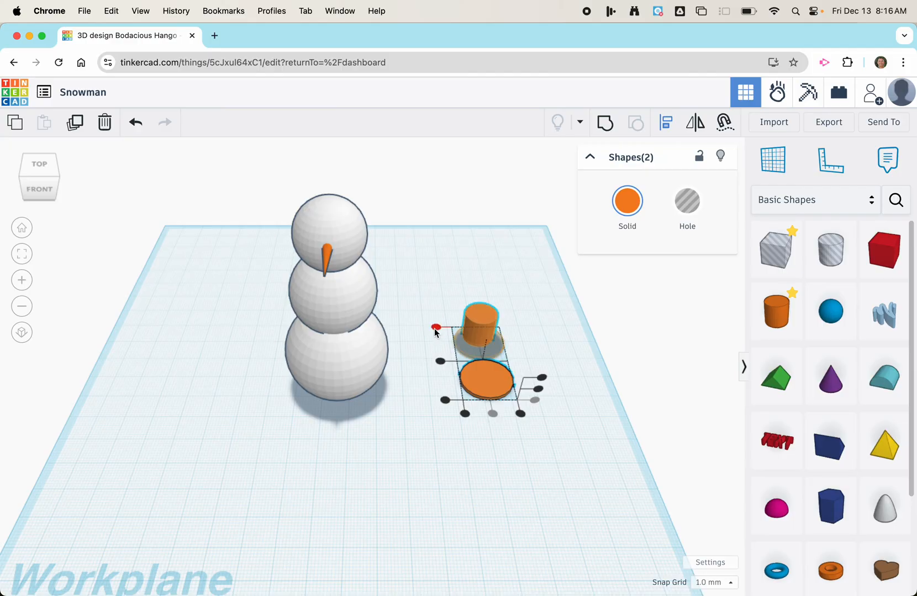
left_click(436, 328)
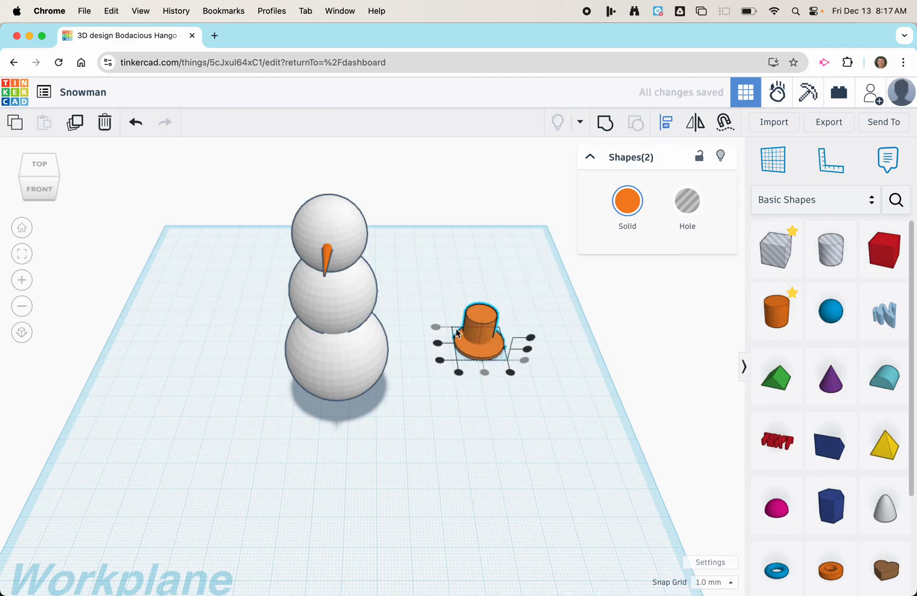
left_click(439, 360)
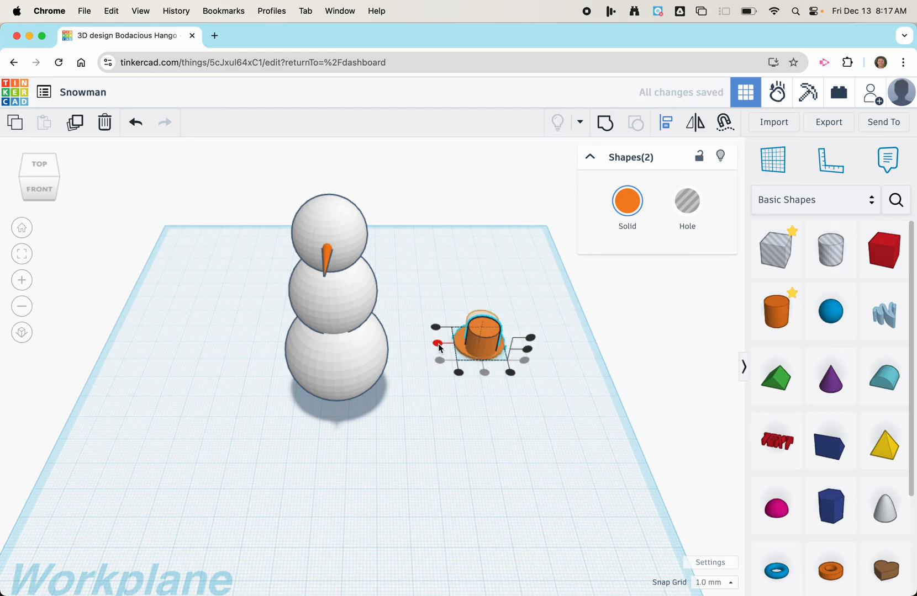
left_click(438, 345)
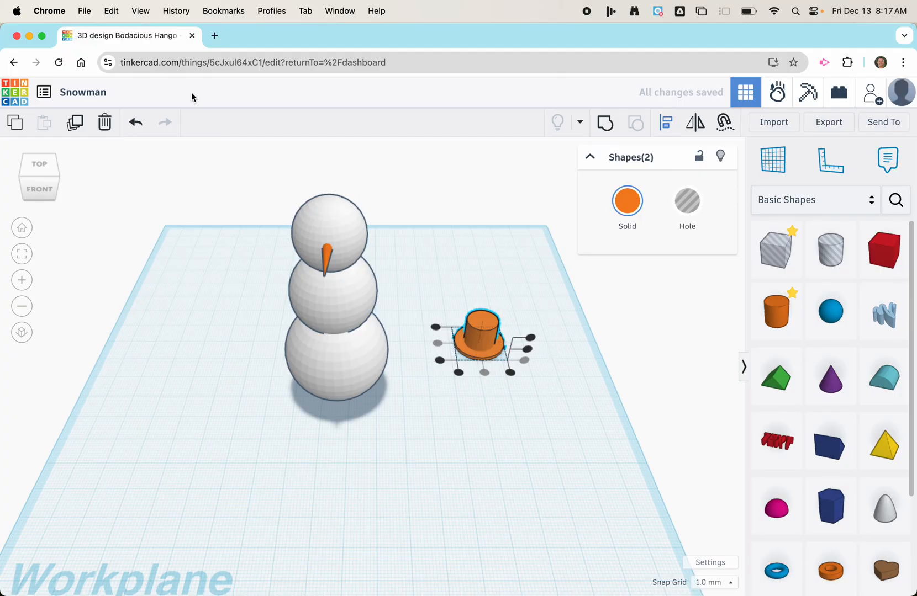
Step: Undo all alignments of the small cylinder and the disc
left_click(135, 122)
left_click(508, 259)
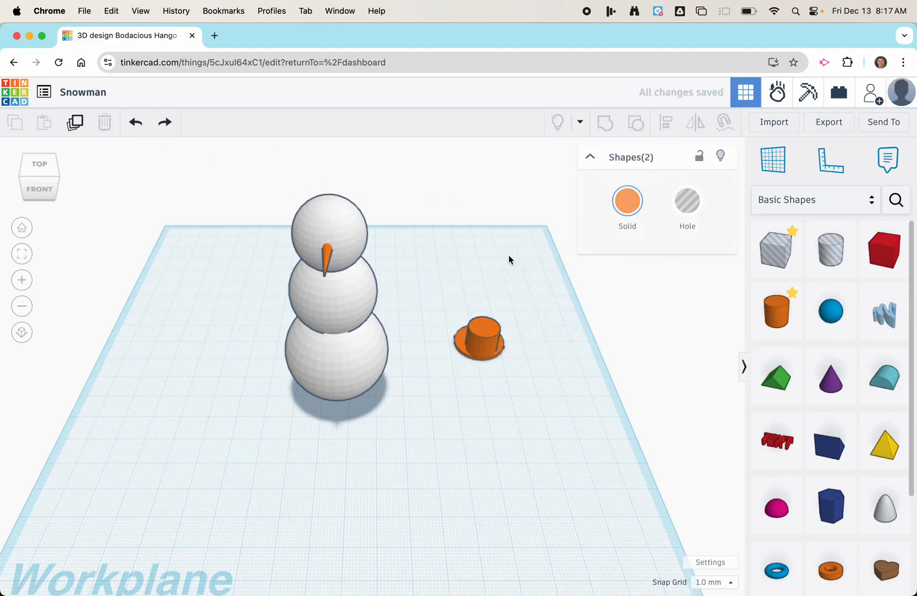
left_click(133, 122)
left_click(133, 122)
left_click(130, 122)
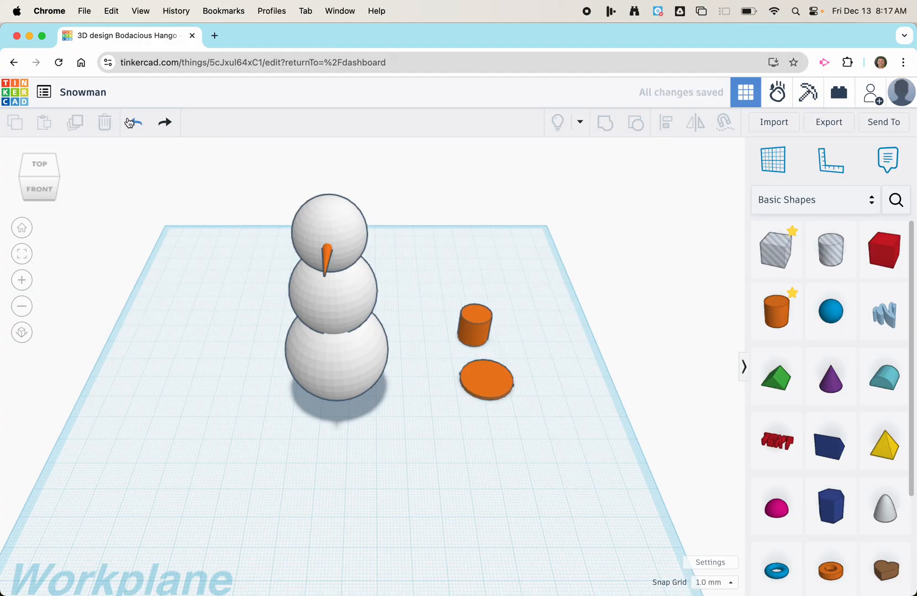
Step: Align the small cylinder and the disc on their centres in both horizontal directions to form a hat
left_click_drag(432, 272, 539, 469)
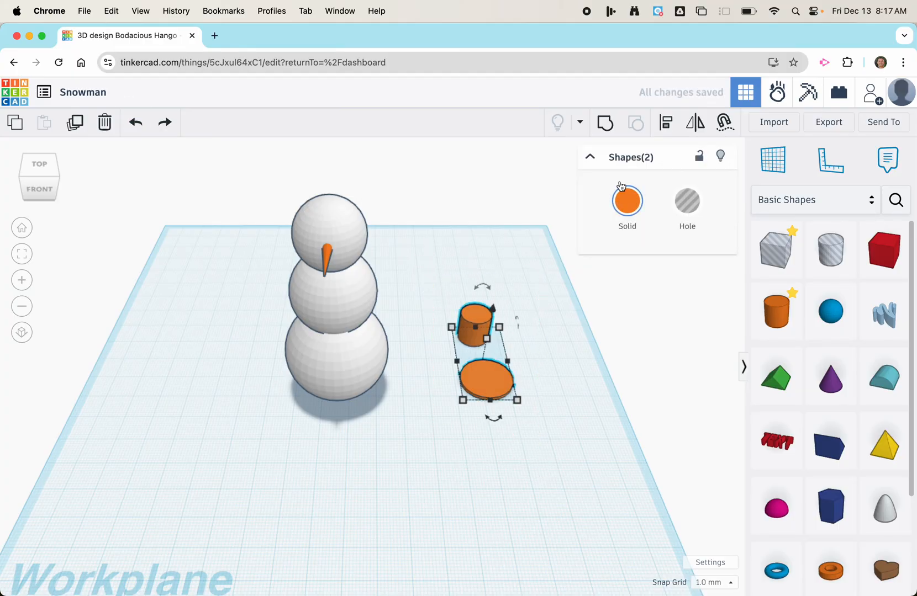
left_click(667, 130)
left_click(440, 362)
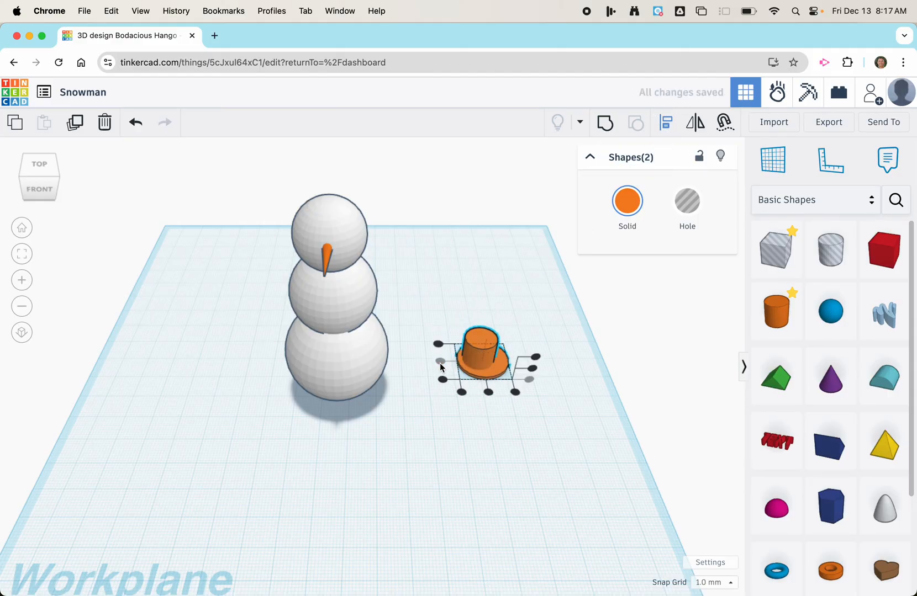
left_click(488, 392)
left_click(502, 437)
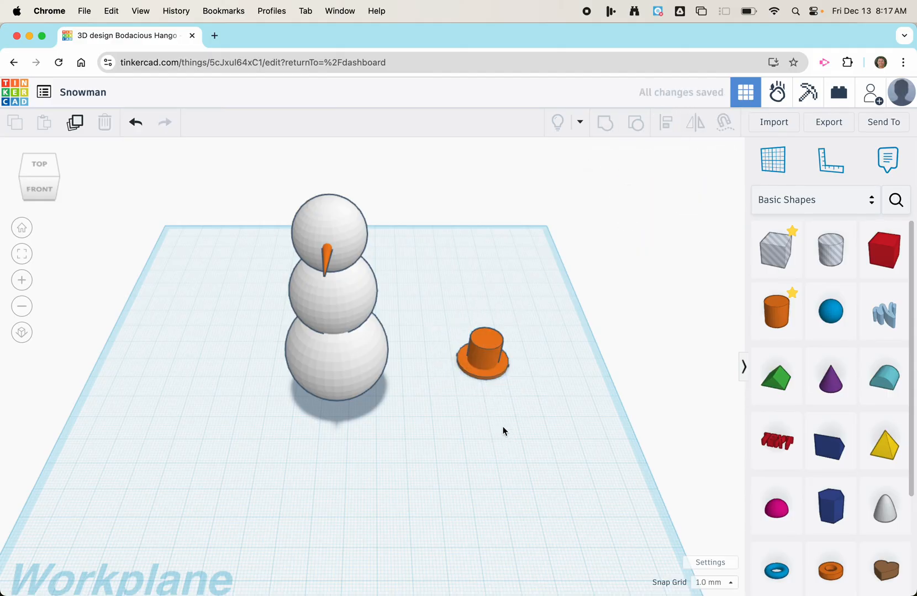
Step: Group the hat's cylinder and disc into one shape and colour it black
left_click_drag(442, 303, 451, 252)
left_click_drag(435, 304, 529, 420)
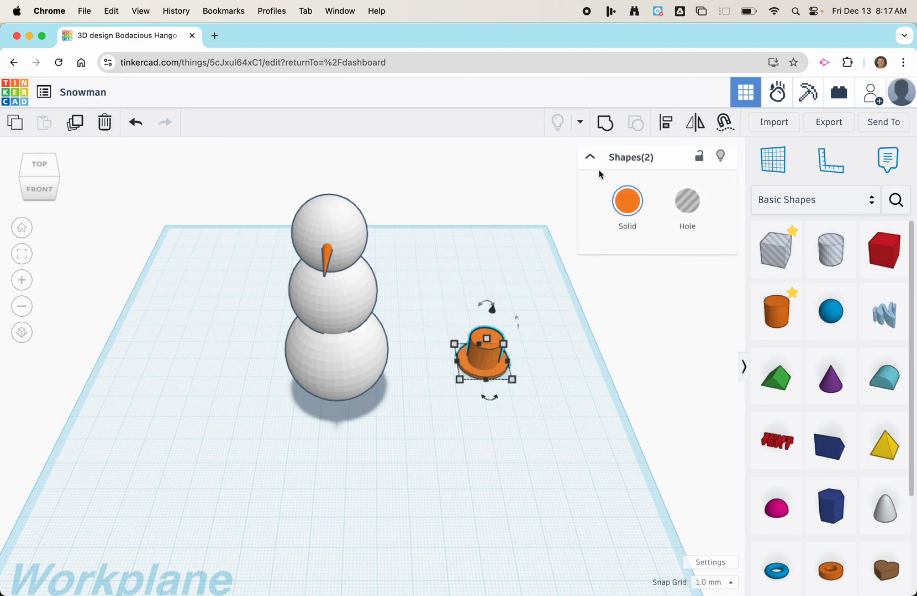
left_click(489, 361)
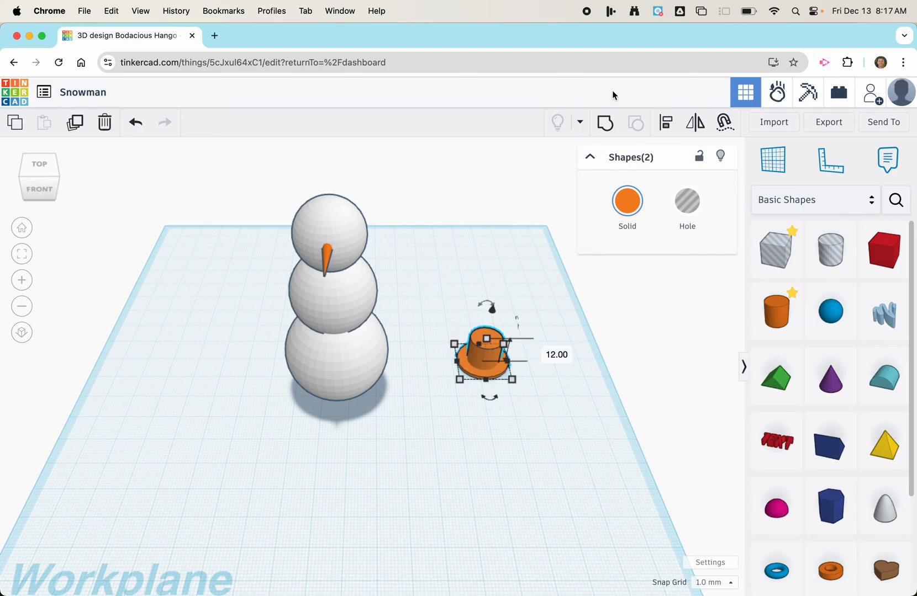
left_click(605, 125)
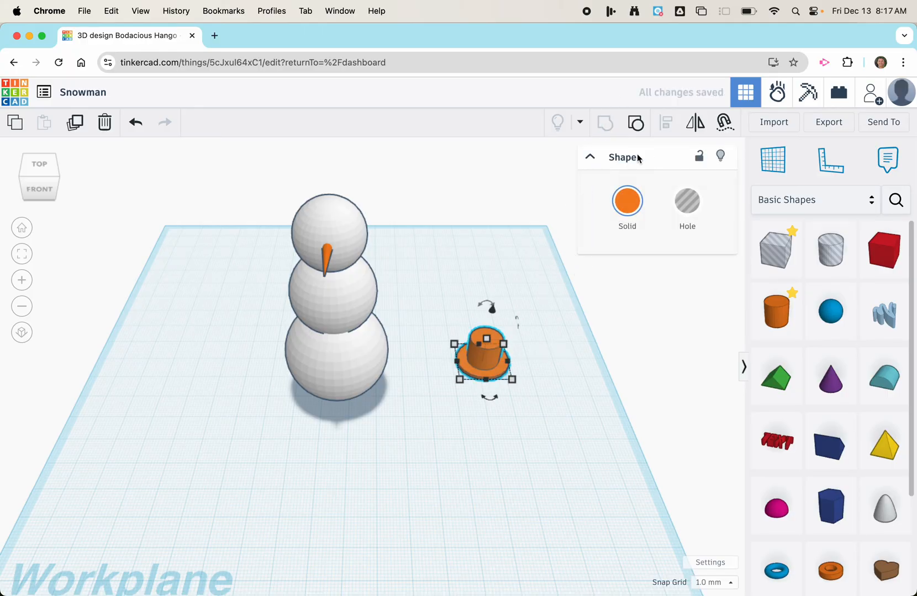
left_click(625, 204)
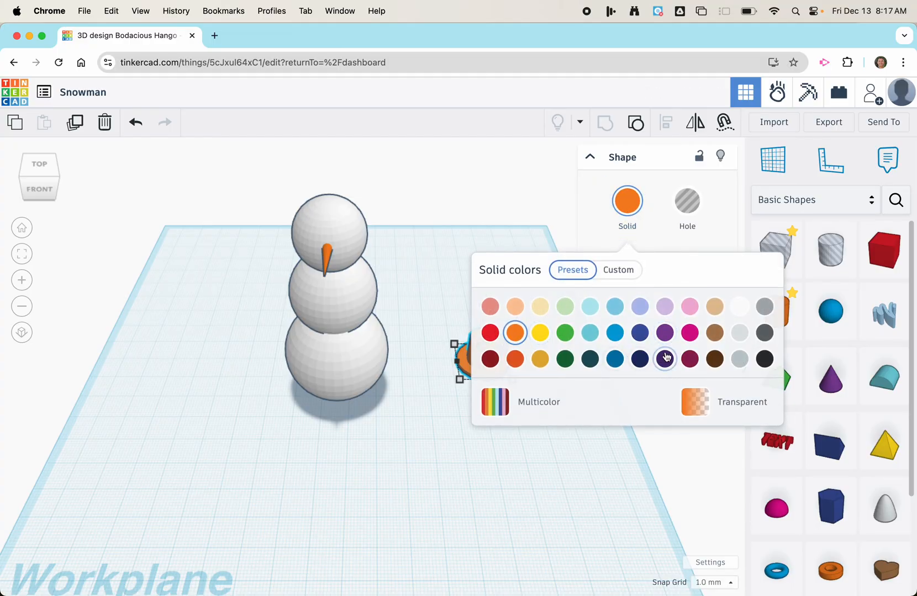
left_click(764, 359)
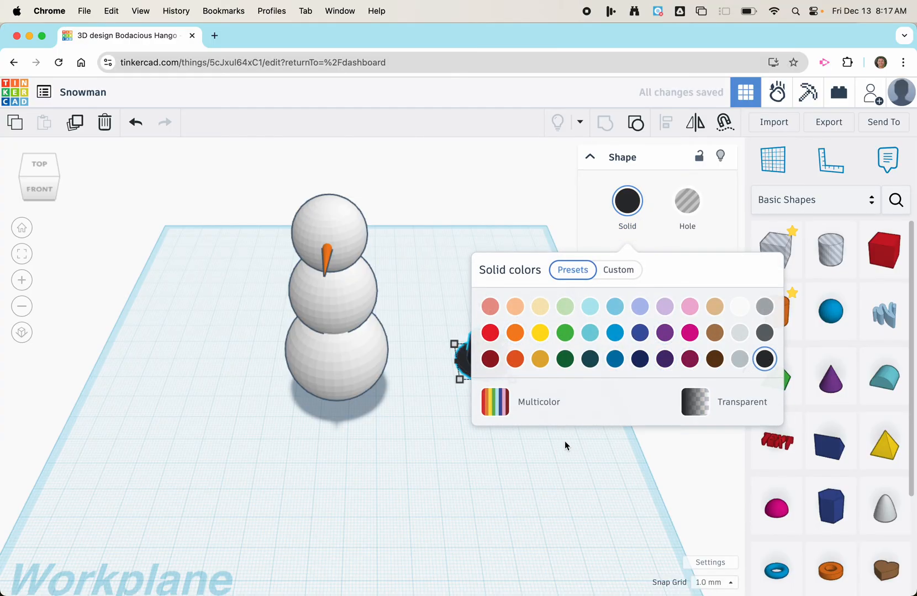
left_click(561, 456)
Step: Raise the hat to 73 mm above the workplane and place it on top of the snowman's head
left_click(487, 341)
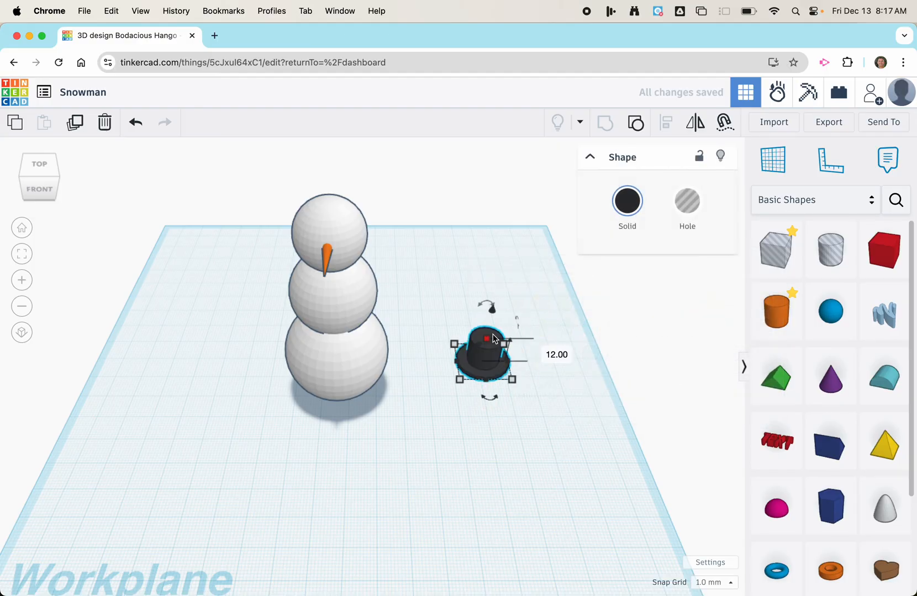
left_click_drag(492, 307, 508, 148)
left_click_drag(500, 203, 320, 241)
left_click_drag(322, 165, 319, 123)
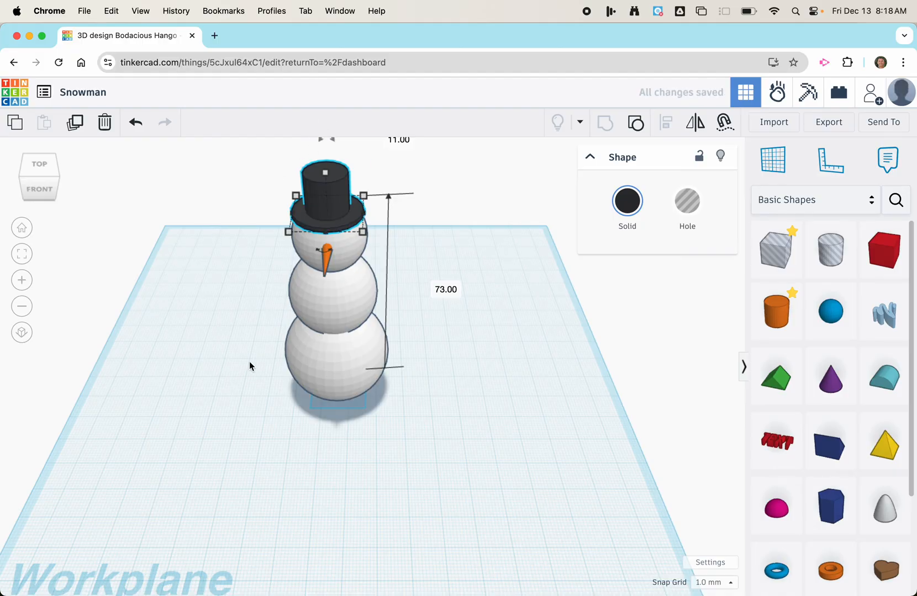
left_click(229, 362)
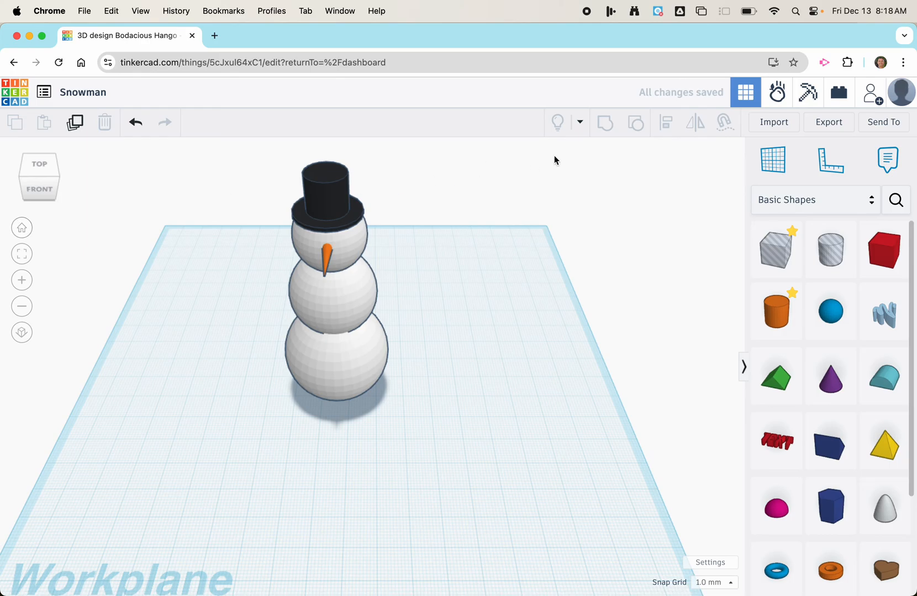
Step: Examine how the hat sits on the snowman's head from the front, the right side and above
left_click(43, 190)
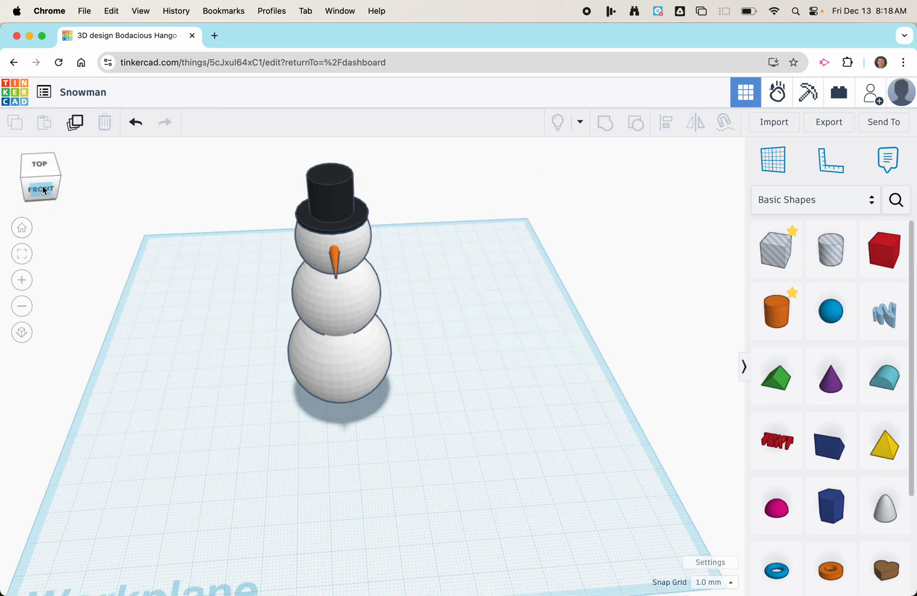
left_click(60, 189)
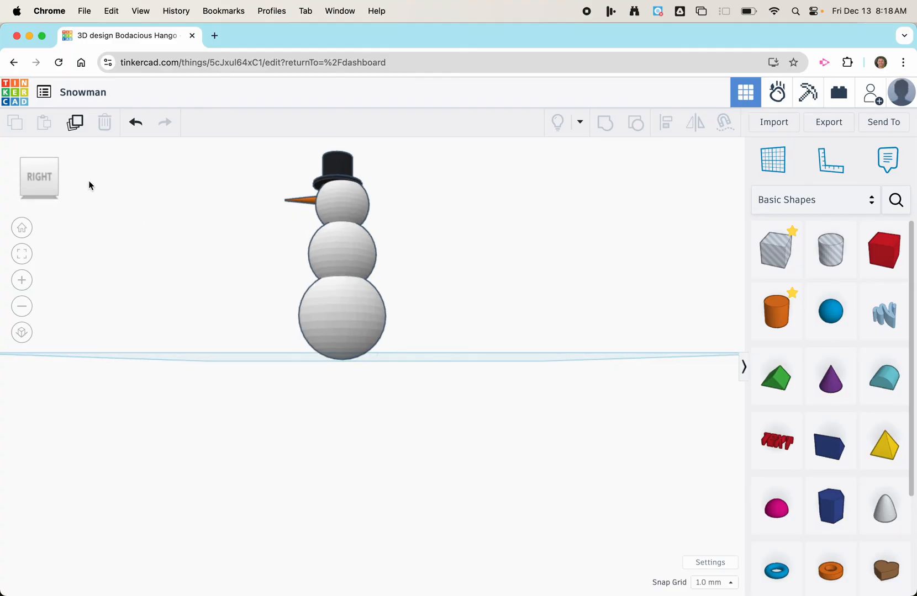
left_click(46, 157)
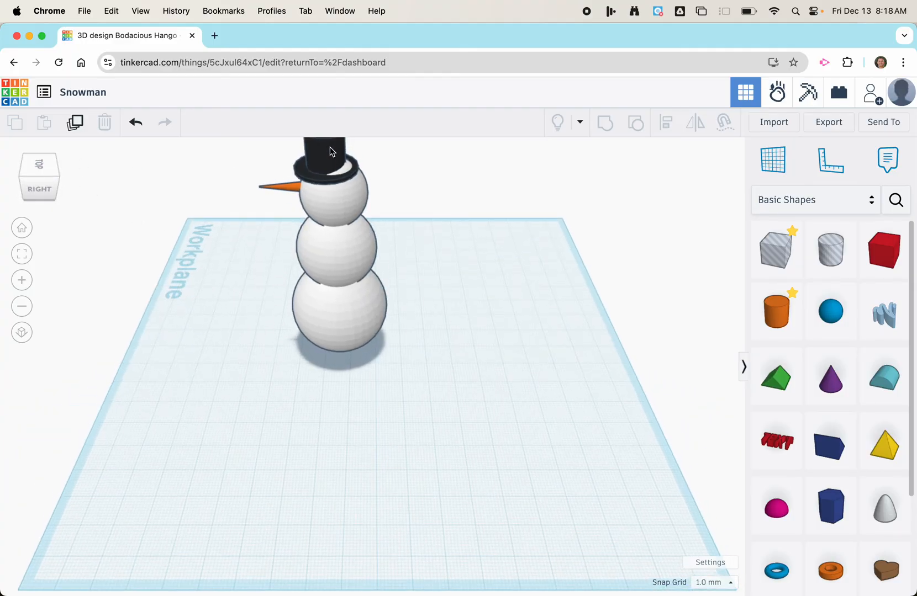
scroll(381, 181, "down", 5)
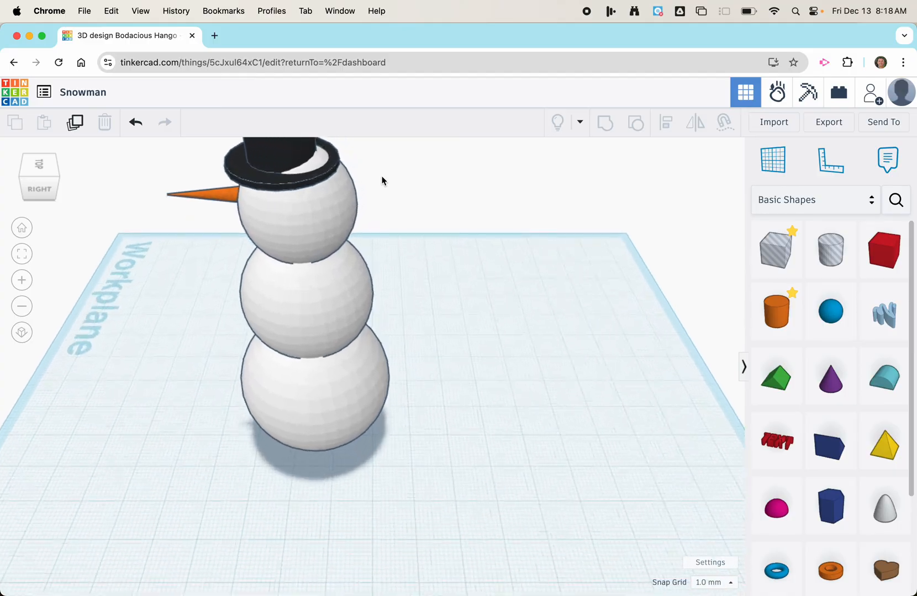
scroll(356, 190, "up", 3)
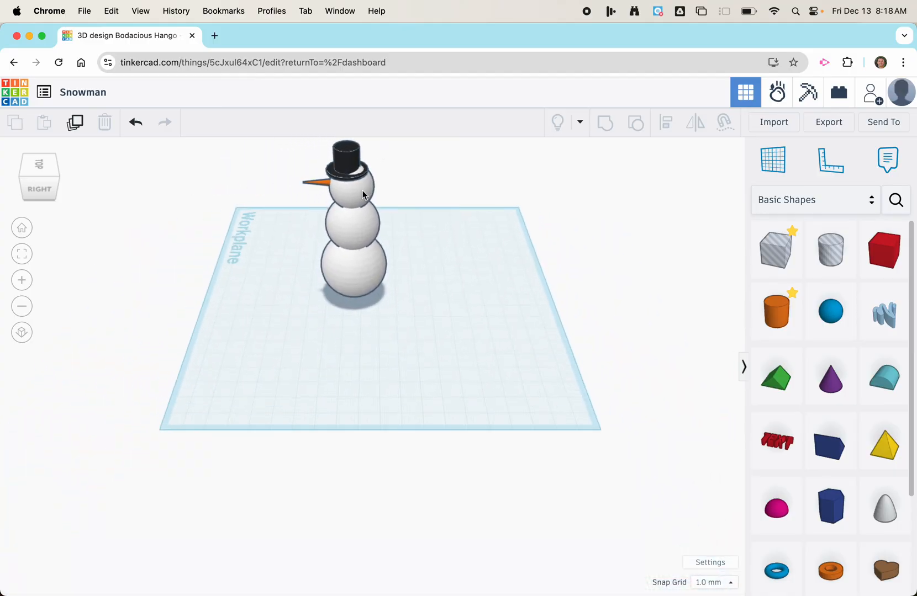
scroll(348, 159, "up", 5)
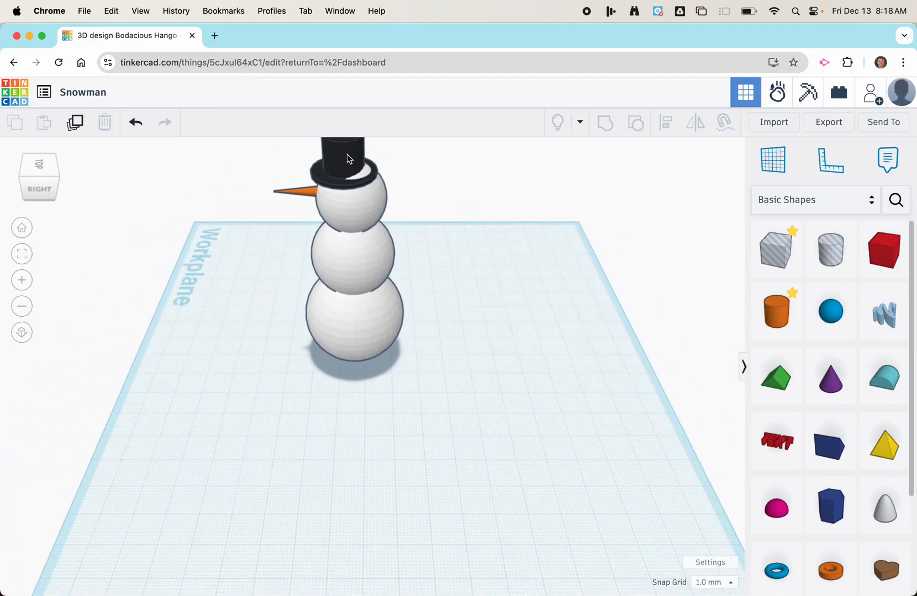
scroll(348, 159, "down", 3)
scroll(372, 379, "up", 1)
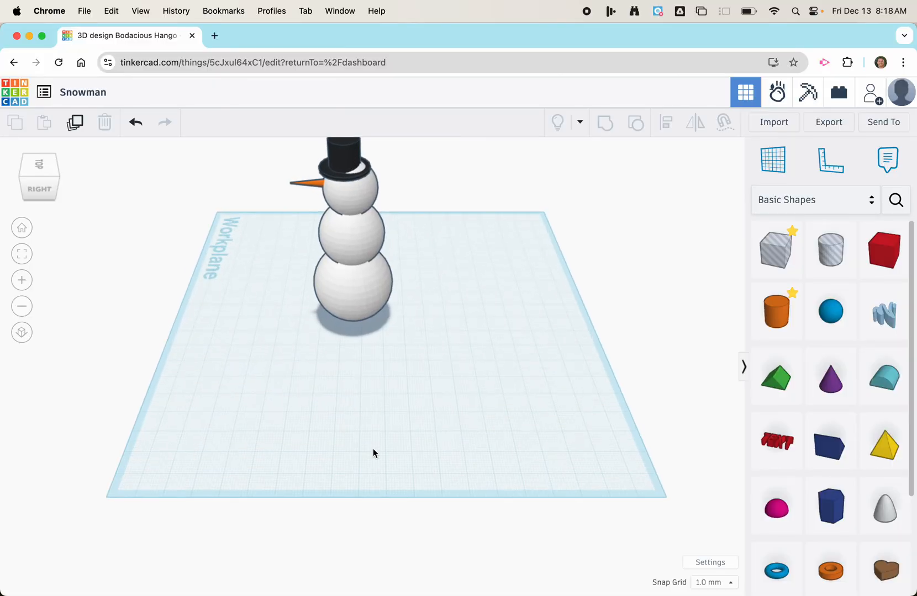
scroll(355, 476, "up", 2)
scroll(355, 476, "down", 6)
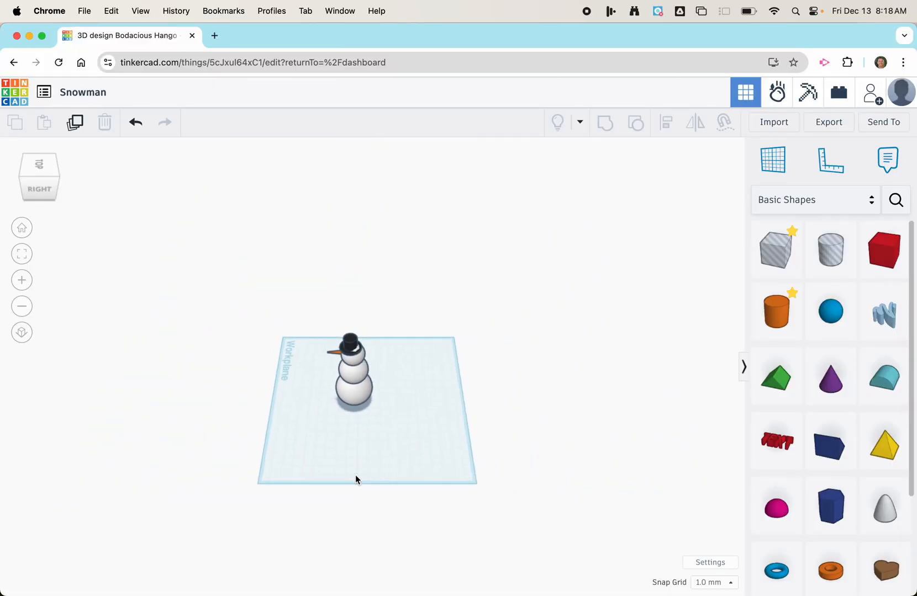
scroll(350, 348, "up", 5)
scroll(345, 355, "up", 2)
scroll(346, 354, "down", 2)
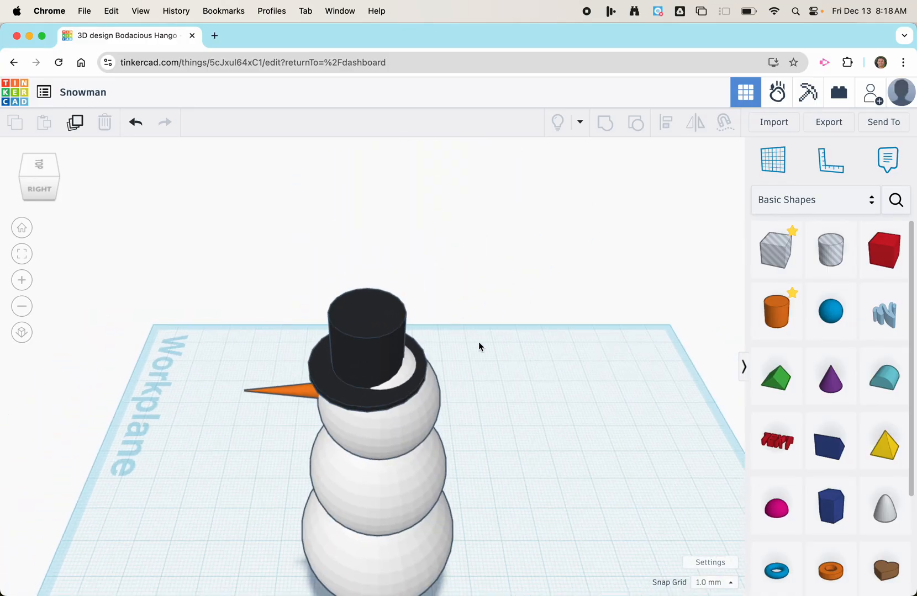
left_click_drag(472, 393, 393, 338)
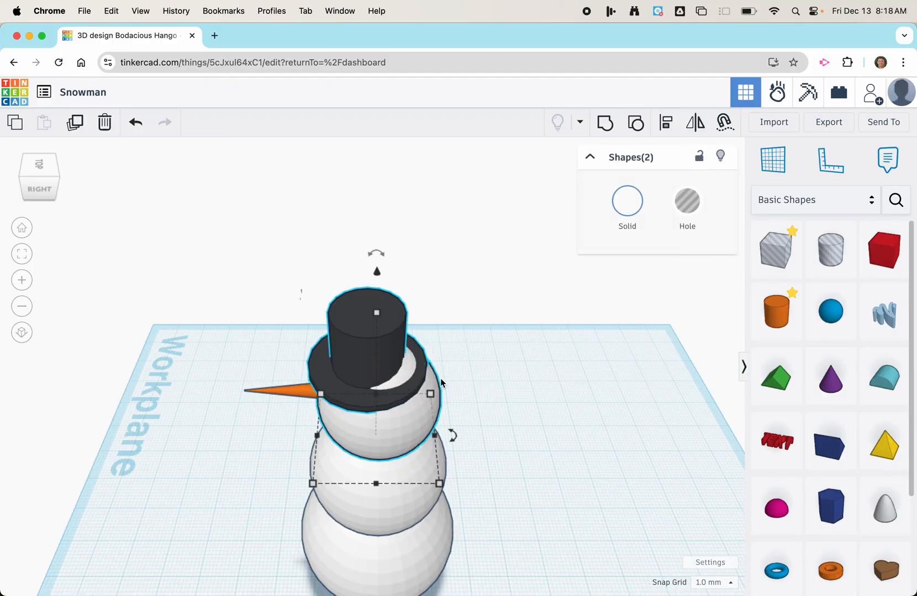
left_click(501, 323)
left_click(371, 322)
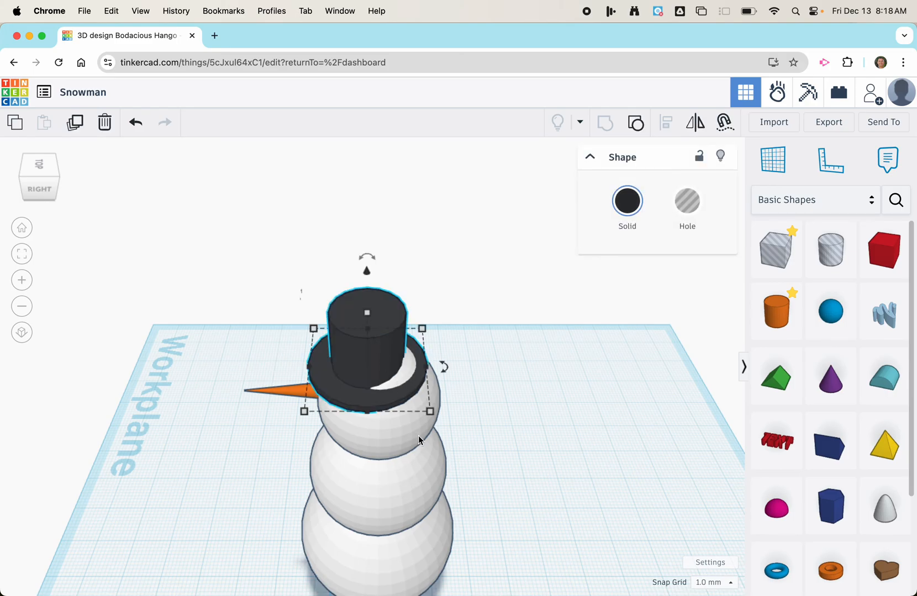
left_click(396, 427, "shift")
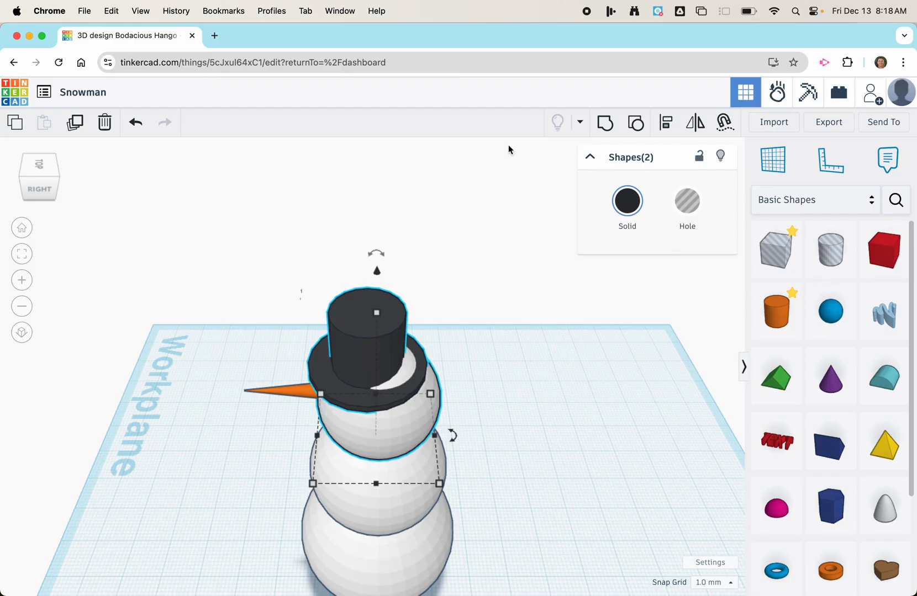
left_click(665, 122)
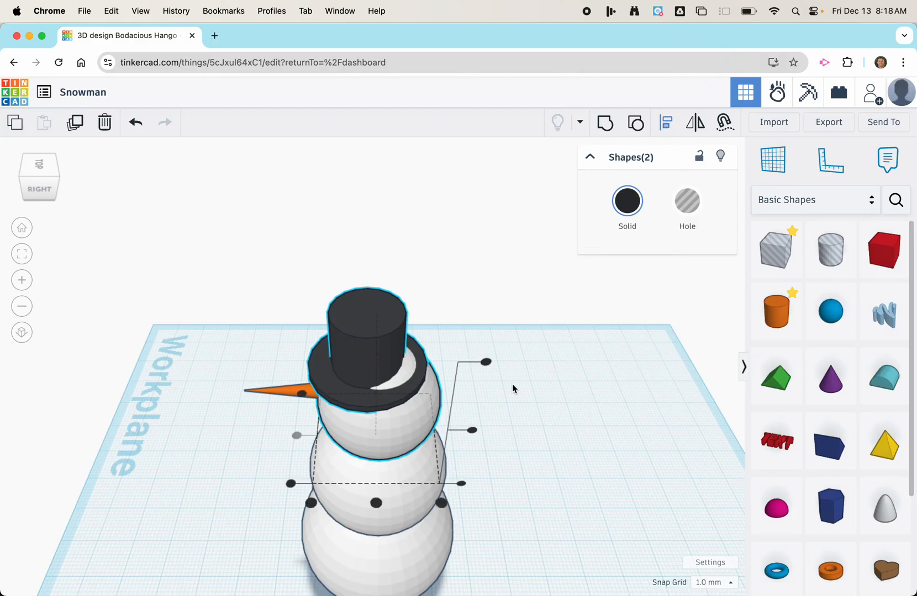
left_click(299, 436)
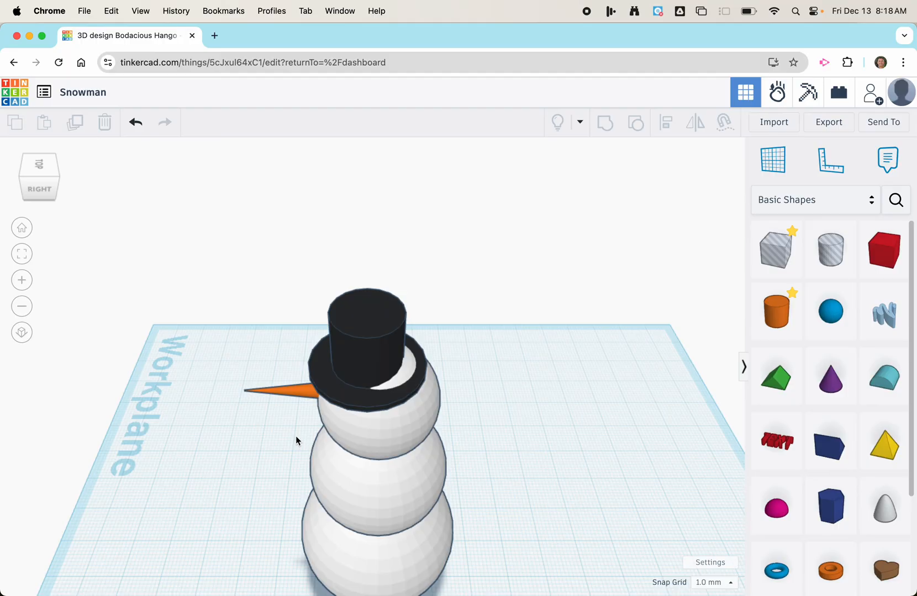
Step: Align the black hat and the head sphere on their centres in the front-to-back direction
left_click_drag(478, 375, 401, 341)
left_click(667, 124)
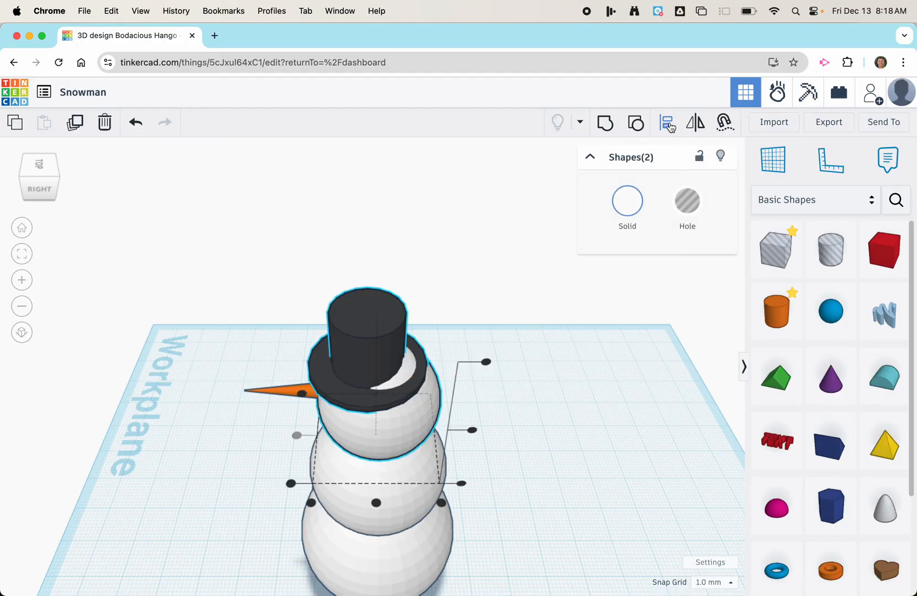
left_click(377, 504)
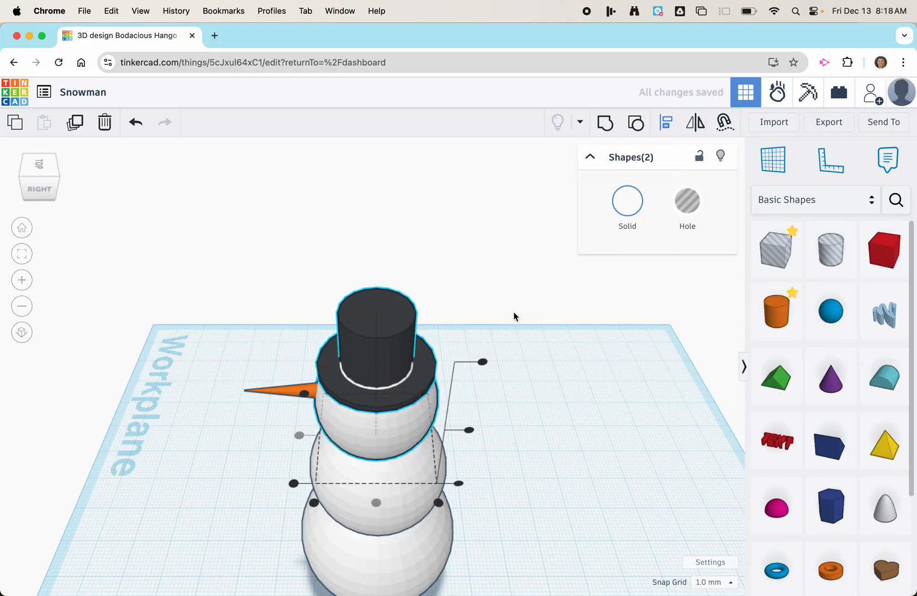
left_click(540, 376)
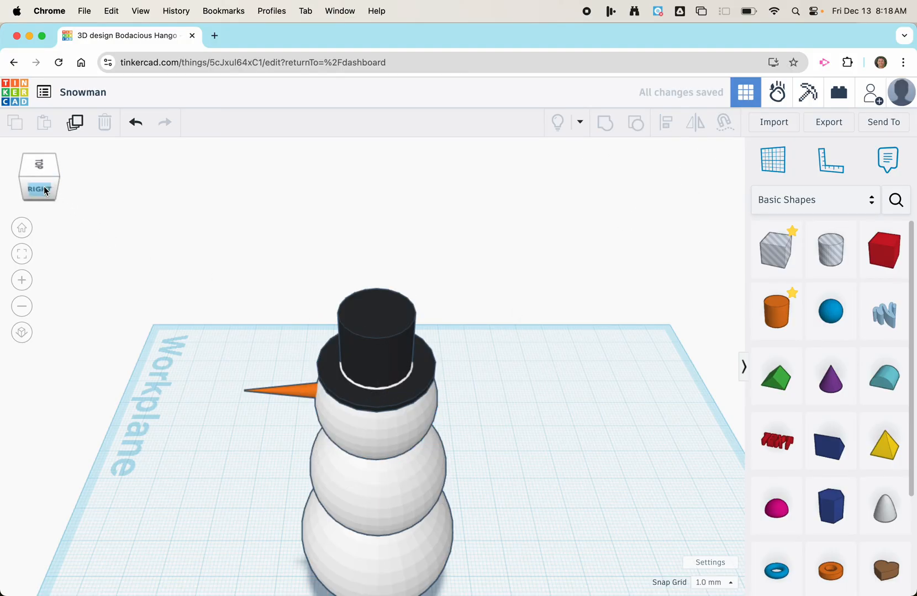
Step: Raise the hat by 1 mm to 74 mm above the workplane and check its fit from the front
left_click(22, 228)
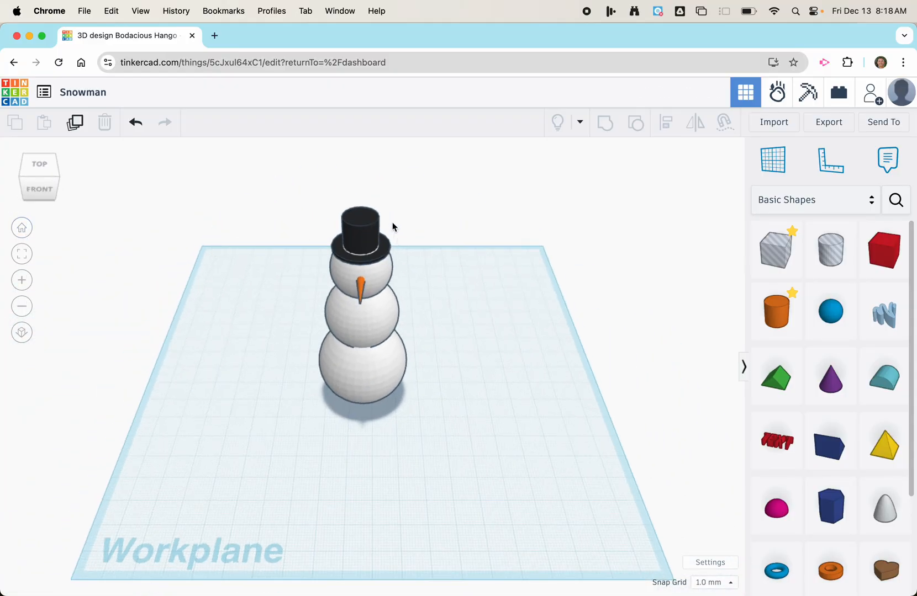
left_click(361, 234)
left_click_drag(360, 182, 359, 176)
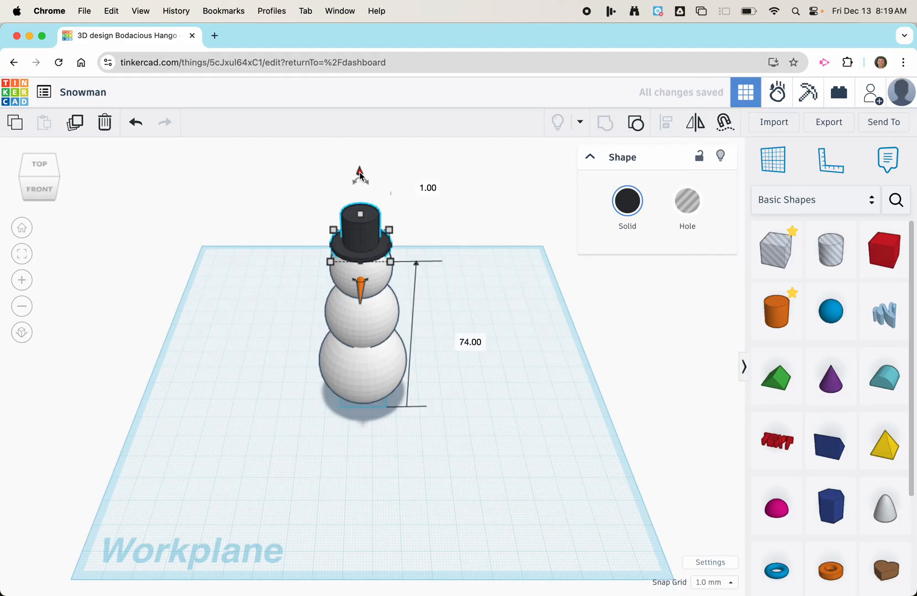
left_click(39, 189)
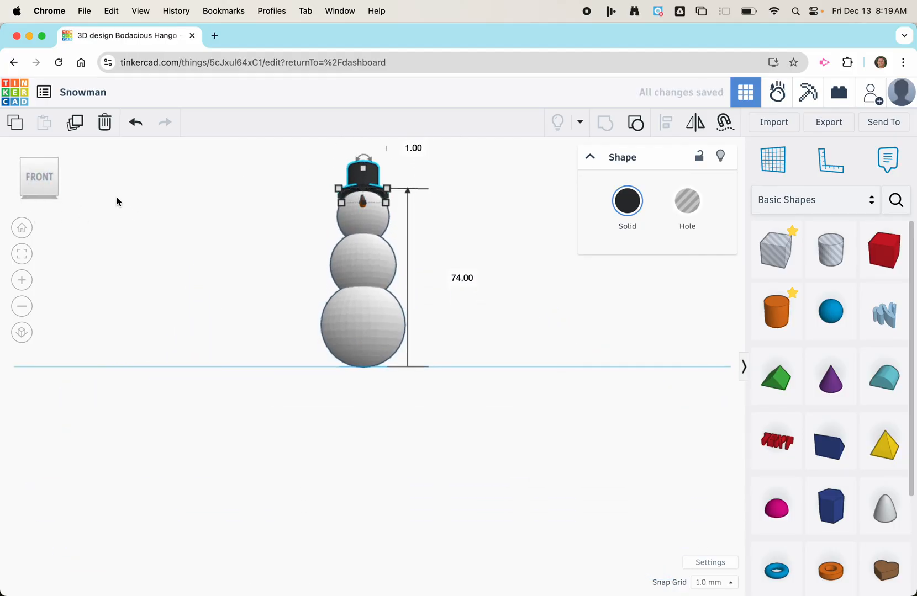
left_click(139, 264)
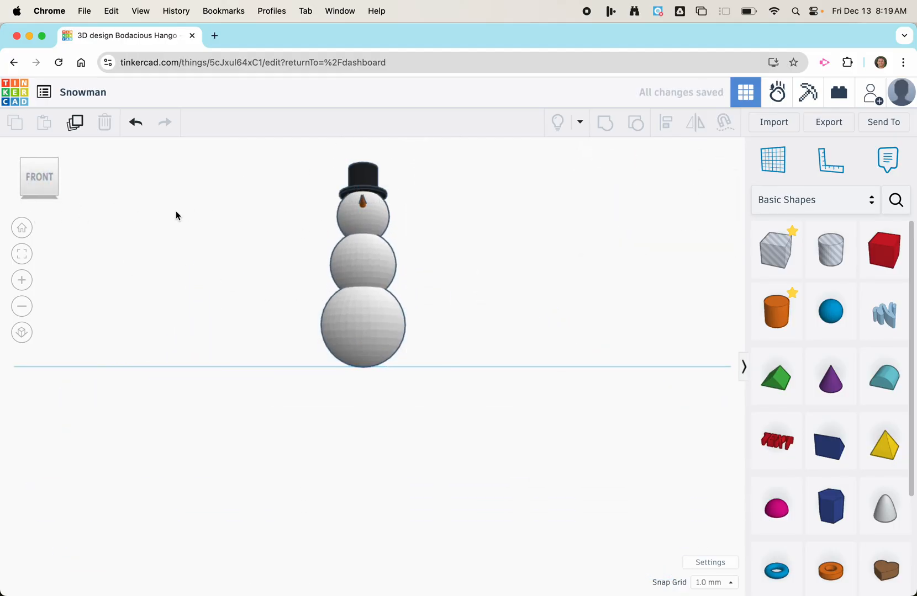
left_click(21, 227)
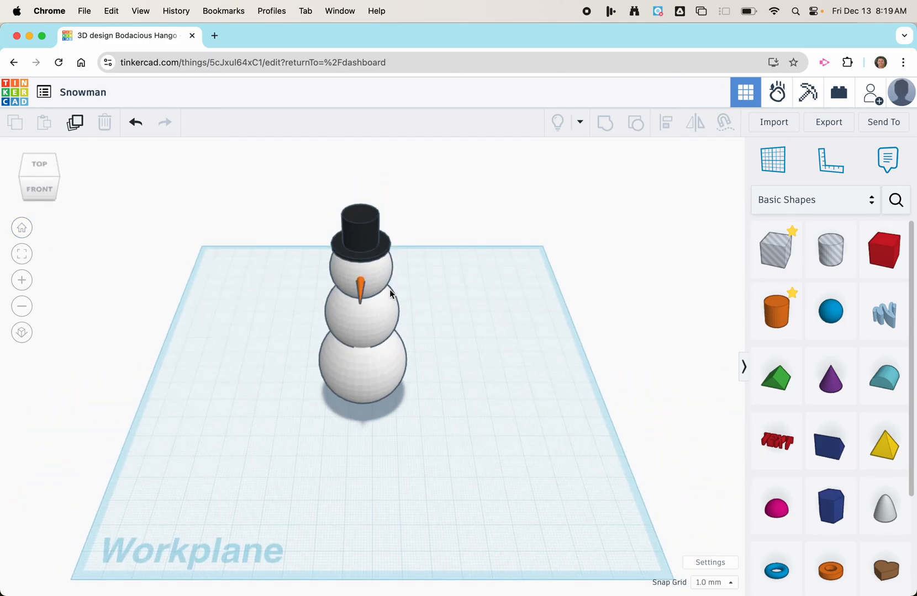
Step: Lower the orange cone nose slightly on the snowman's face
left_click(362, 287)
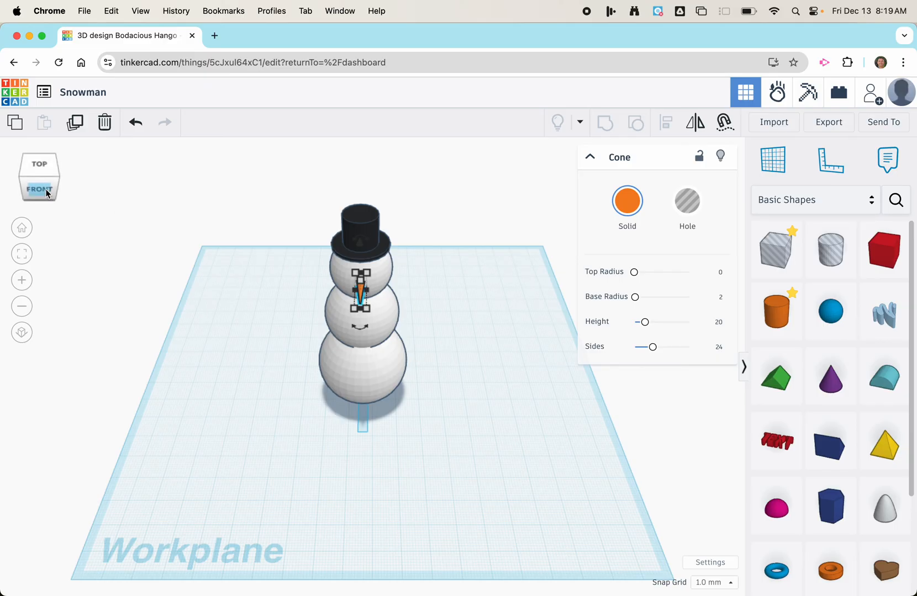
left_click(28, 192)
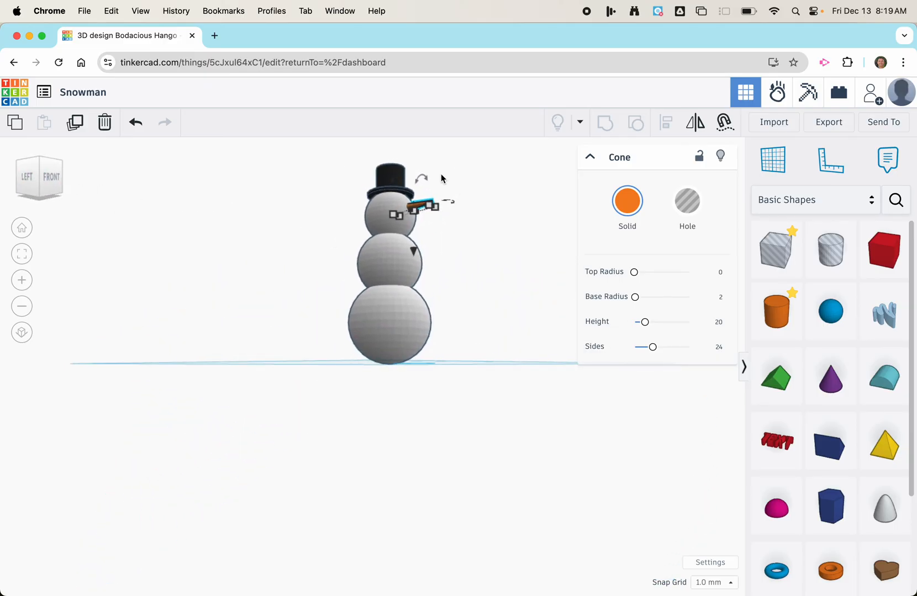
scroll(441, 174, "up", 2)
scroll(431, 189, "up", 7)
scroll(431, 188, "down", 2)
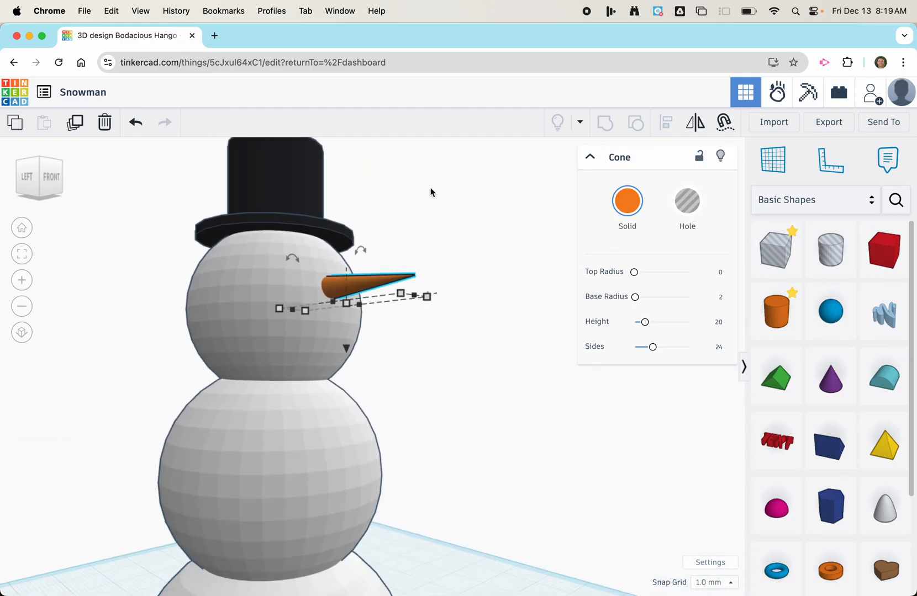
left_click_drag(331, 286, 333, 304)
mouse_move(348, 352)
left_mouse_down()
mouse_move(350, 370)
mouse_move(347, 334)
mouse_move(349, 362)
left_mouse_up()
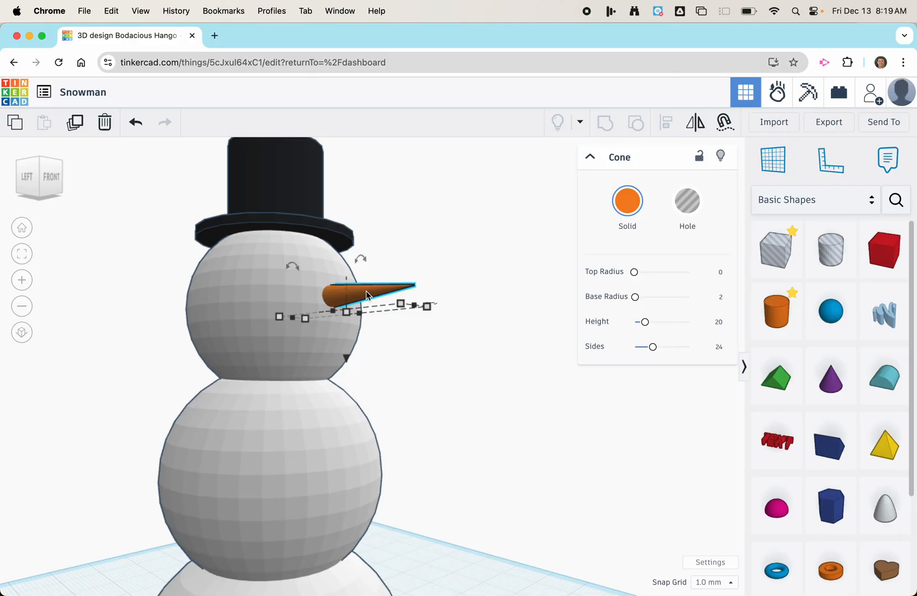
Step: Try nudging the cone nose sideways and down, and undo these nudges
key("shift+Left")
key("Right")
key("Right")
key("Right")
key("Right")
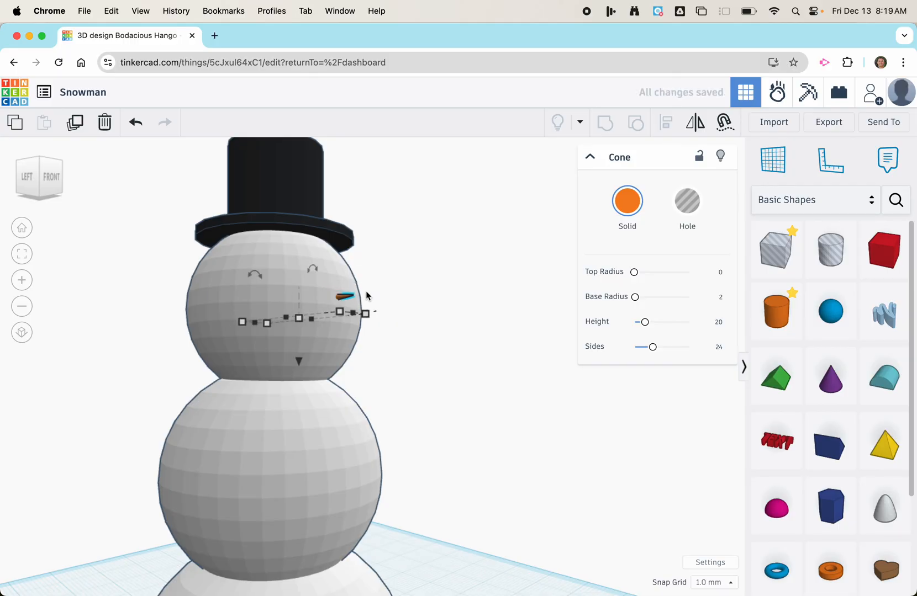
key("ctrl+Down")
key("ctrl+Down")
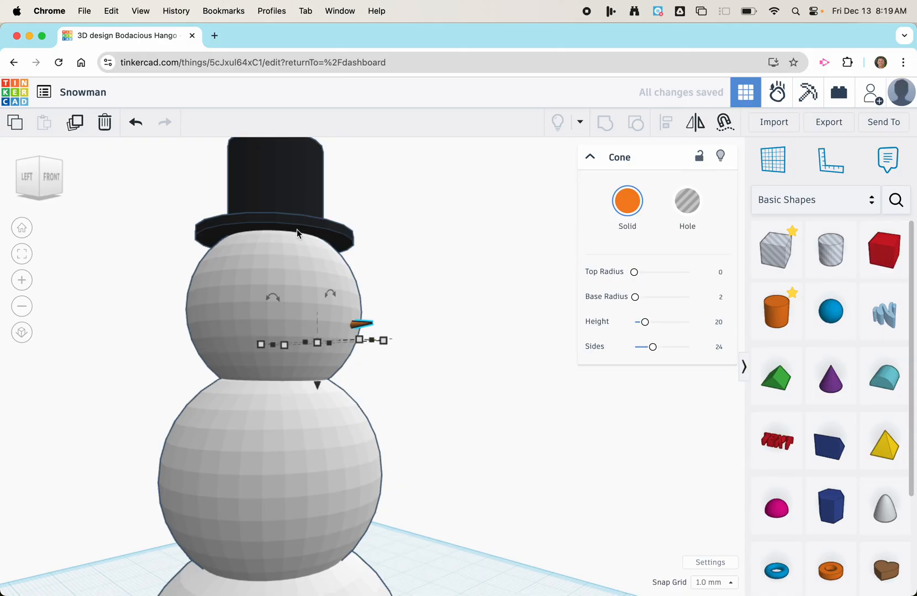
left_click(137, 124)
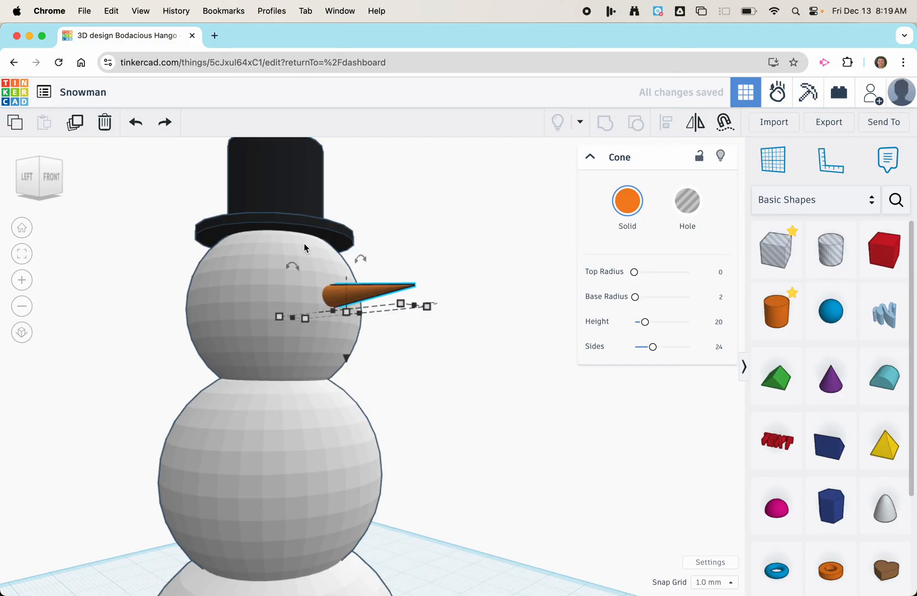
Step: Nudge the cone nose vertically in small steps and settle it slightly lower, near mid-height of the head
key("ctrl+Down")
key("ctrl+Down")
key("ctrl+Down")
key("ctrl+Down")
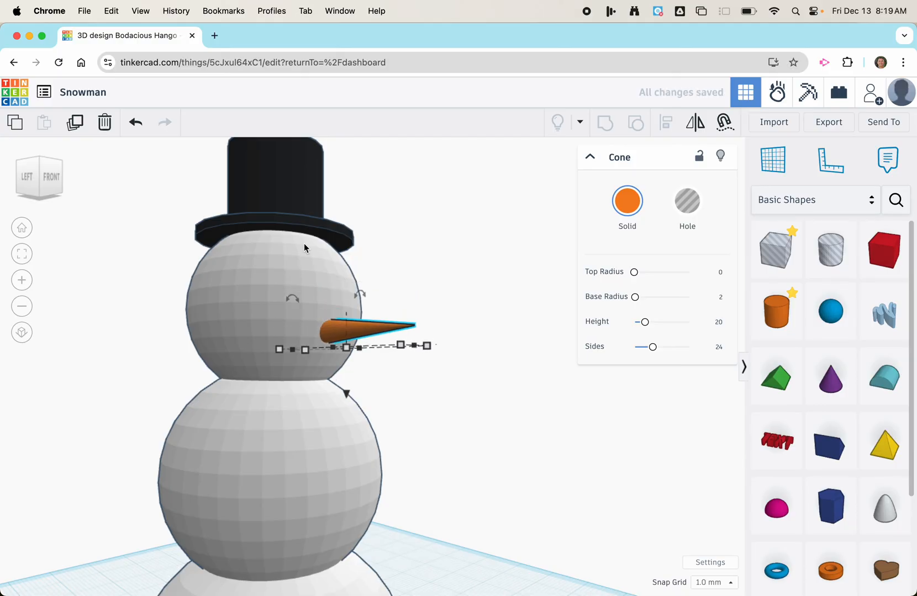
key("ctrl+Up")
key("ctrl+Up")
key("ctrl+Up")
key("ctrl+Up")
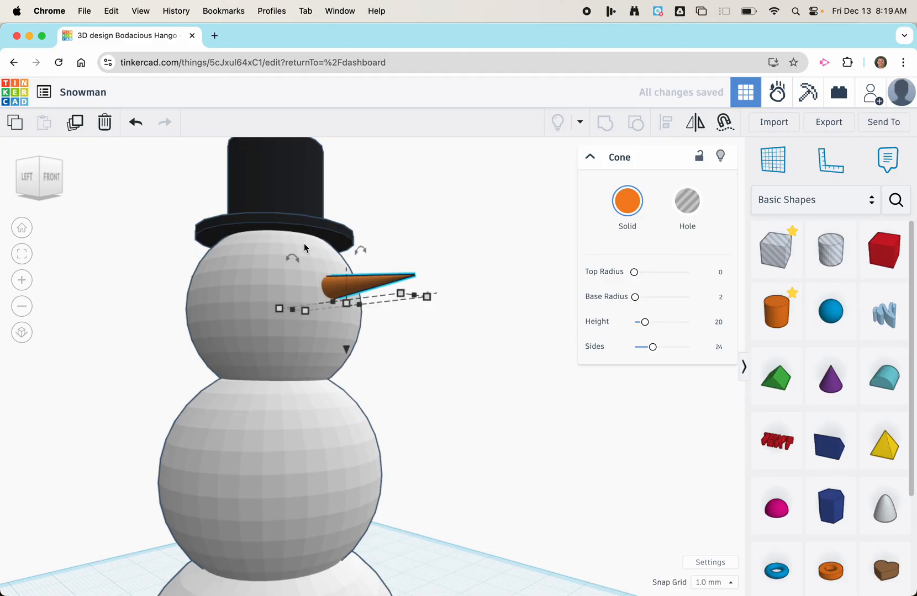
key("ctrl+Down")
key("ctrl+Down")
key("ctrl+Down")
key("ctrl+Down")
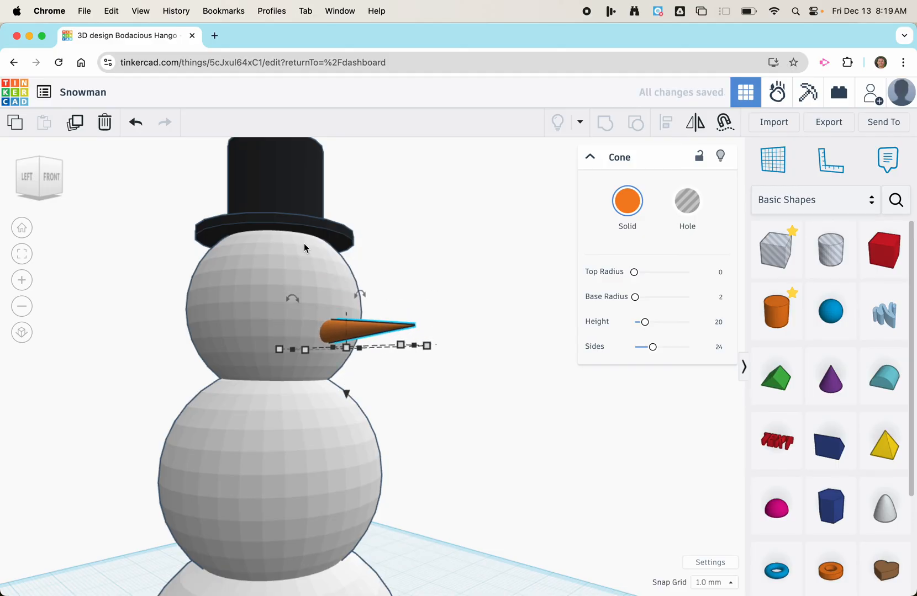
key("ctrl+Up")
key("ctrl+Up")
key("ctrl+Up")
key("ctrl+Up")
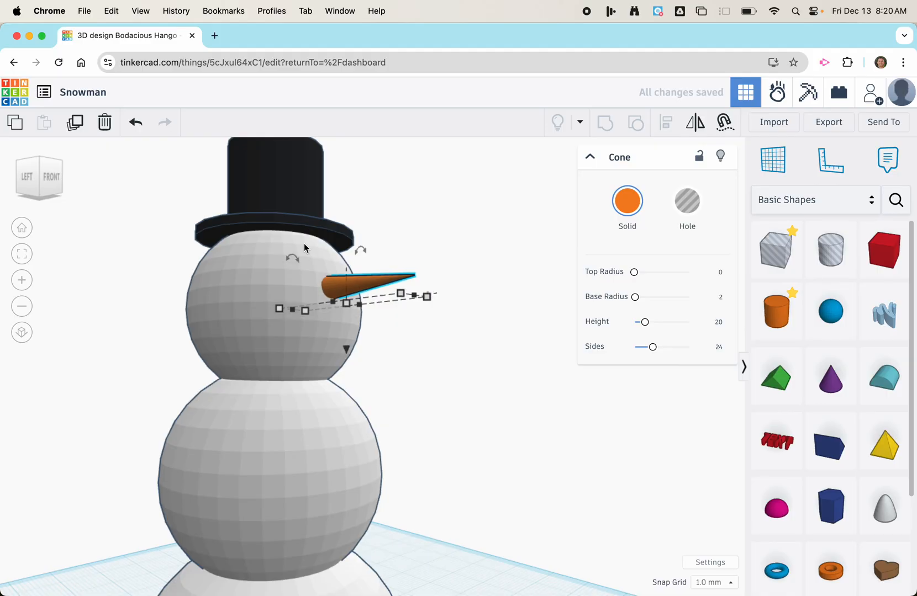
key("ctrl+Down")
key("ctrl+Down")
key("ctrl+Up")
key("ctrl+Up")
key("ctrl+Up")
key("ctrl+Down")
key("ctrl+Down")
Step: Try nudging the cone nose several steps sideways along the face, and undo the sideways move
key("Left")
key("Left")
key("Left")
key("Left")
key("Left")
key("Left")
key("Left")
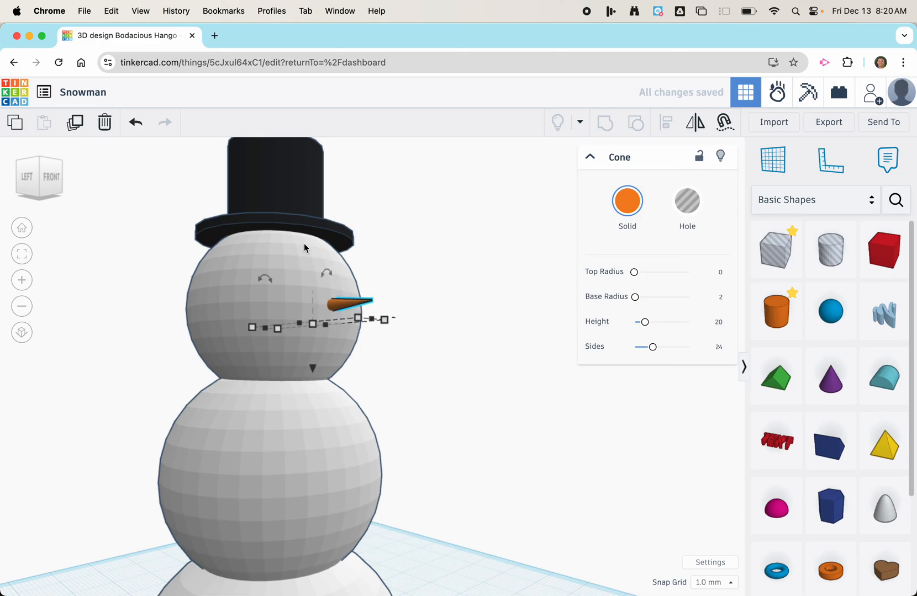
left_click(136, 122)
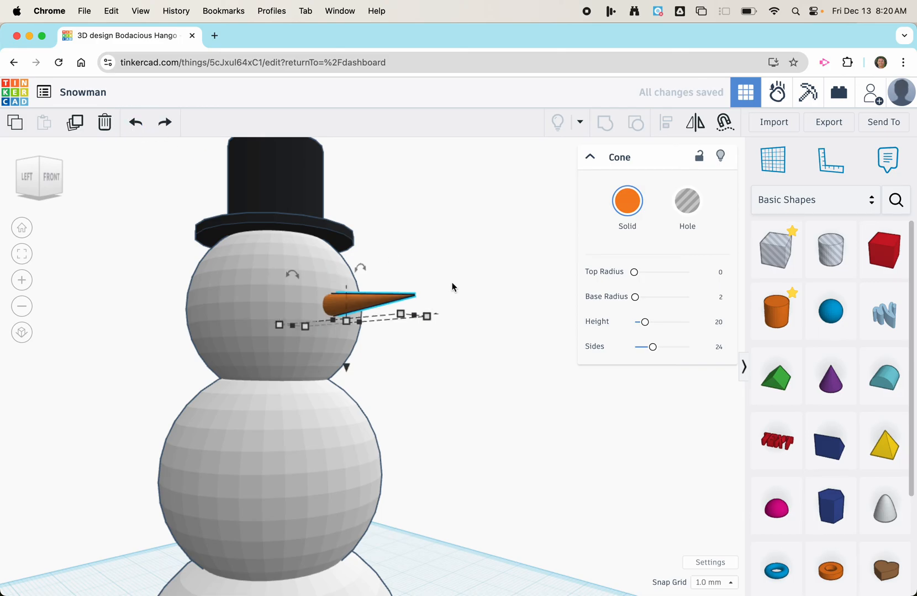
Step: Settle the cone nose at mid-height of the head and deselect it
mouse_move(346, 369)
left_mouse_down()
mouse_move(348, 395)
mouse_move(348, 361)
mouse_move(349, 369)
left_mouse_up()
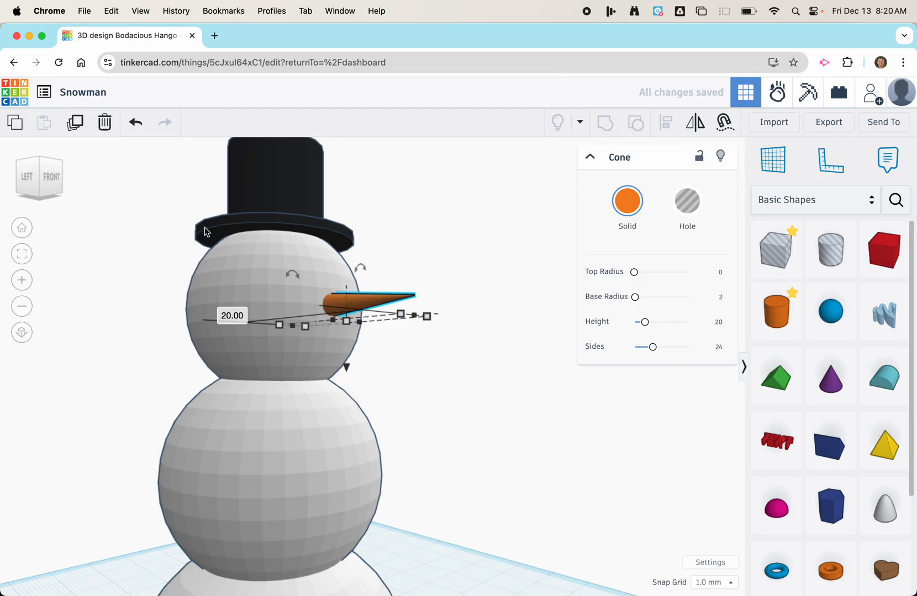
left_click(21, 228)
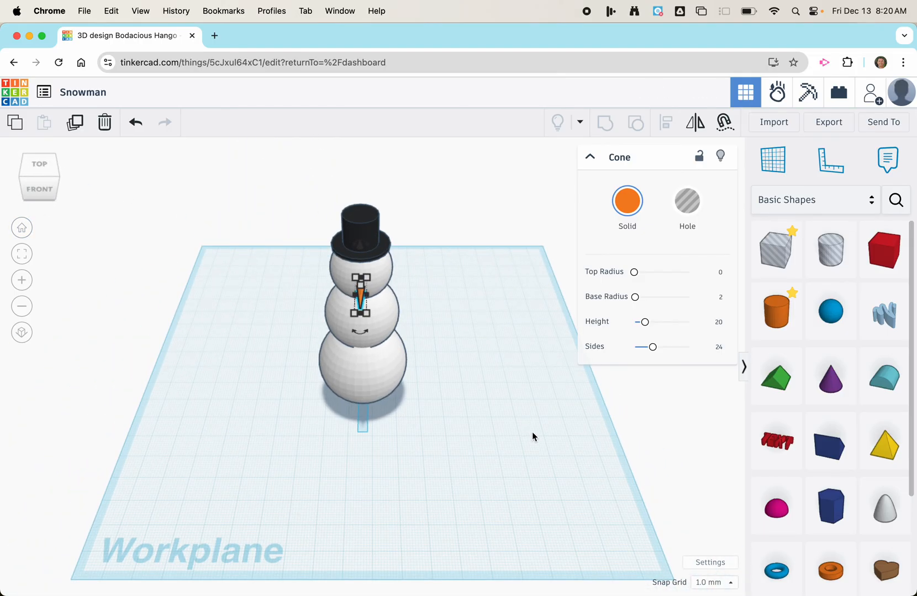
left_click(533, 437)
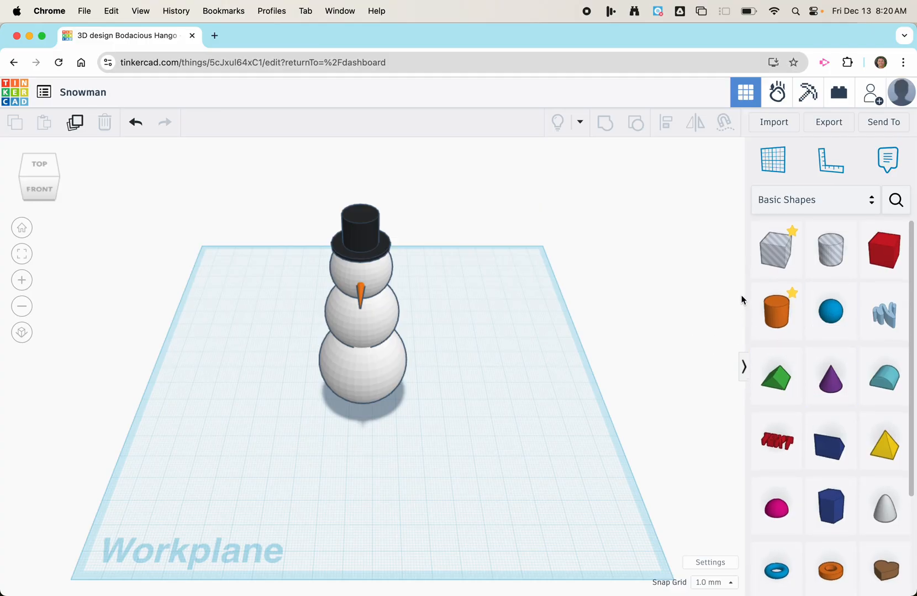
Step: Place a Scribble shape on the workplane beside the front of the snowman
scroll(779, 365, "down", 1)
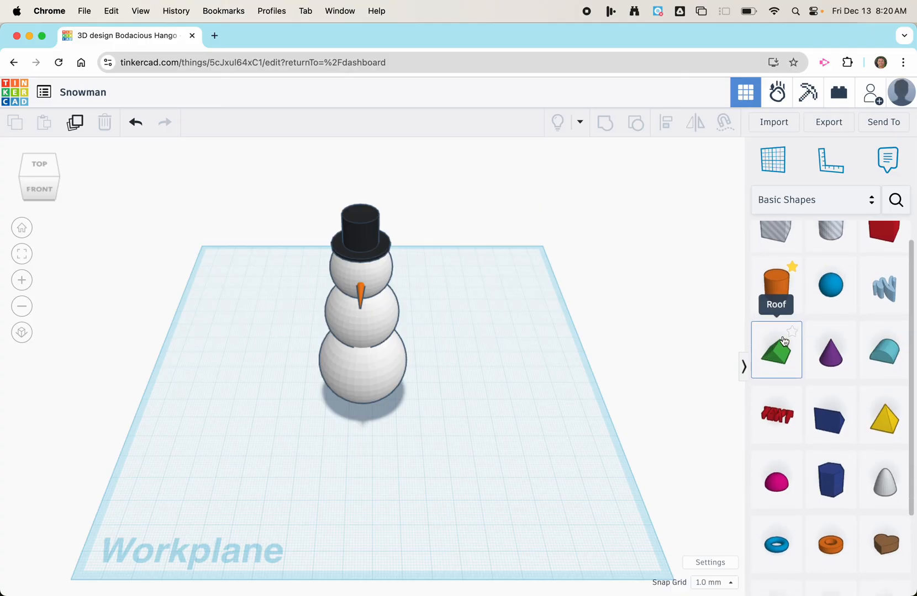
scroll(784, 336, "up", 1)
scroll(785, 337, "down", 1)
scroll(785, 336, "up", 1)
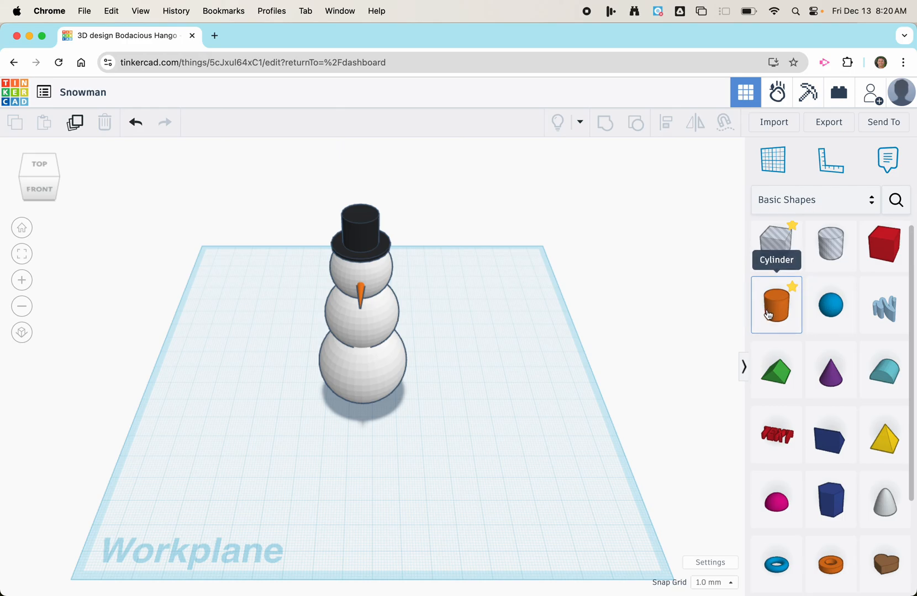
left_click(885, 314)
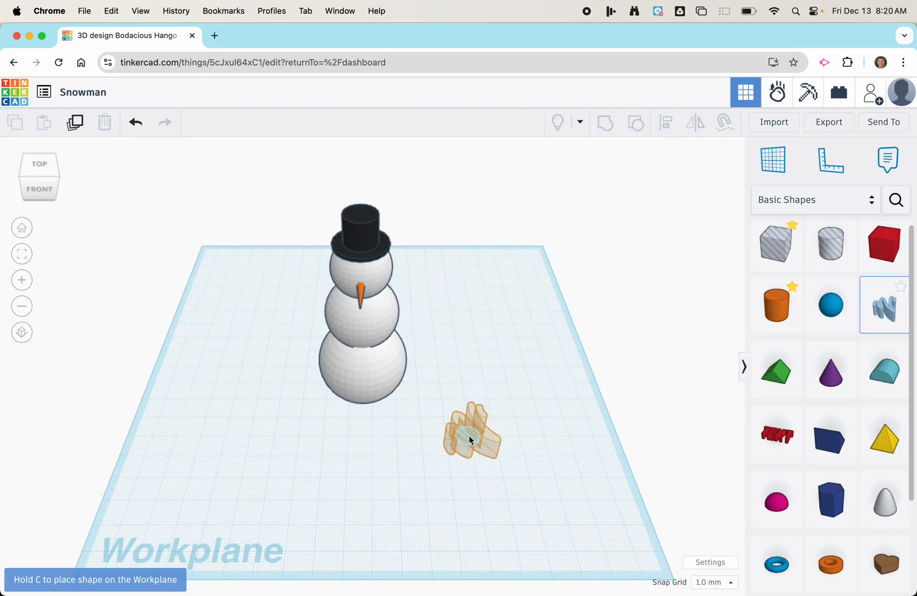
left_click(469, 436)
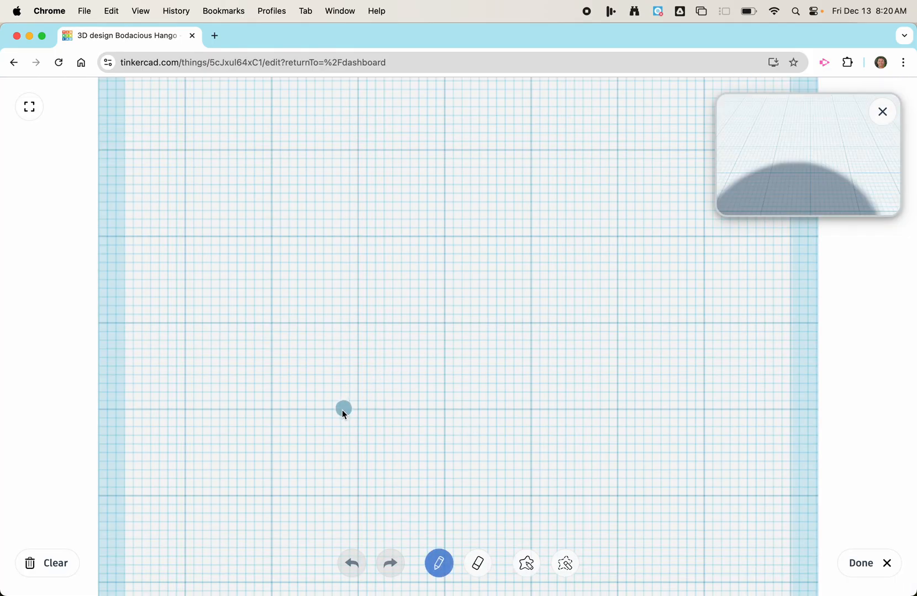
Step: Scribble a curved stick arm ending in three short twig fingers, and reduce the finished shape's thickness
mouse_move(338, 417)
left_mouse_down()
mouse_move(479, 310)
mouse_move(531, 316)
mouse_move(506, 281)
mouse_move(512, 272)
left_mouse_up()
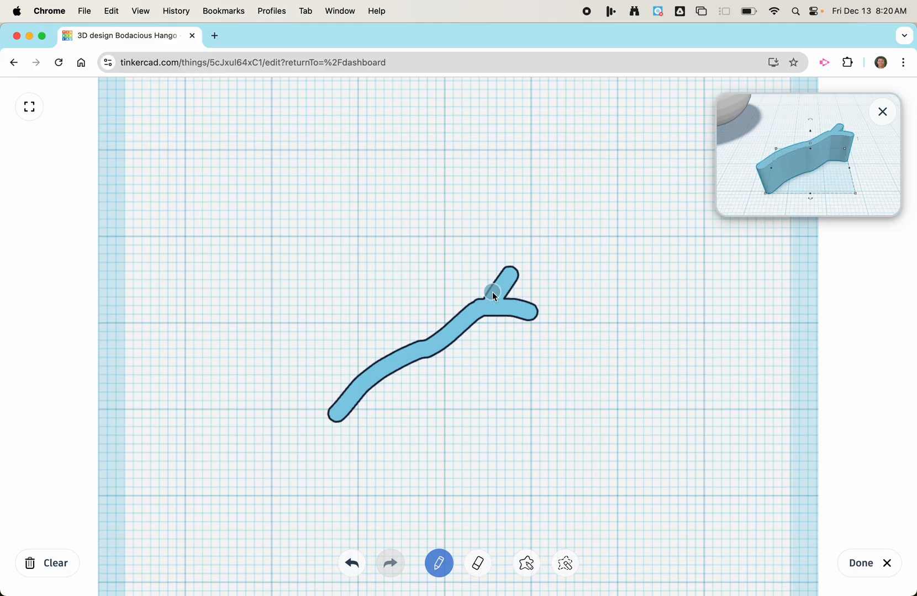
left_click_drag(498, 302, 488, 271)
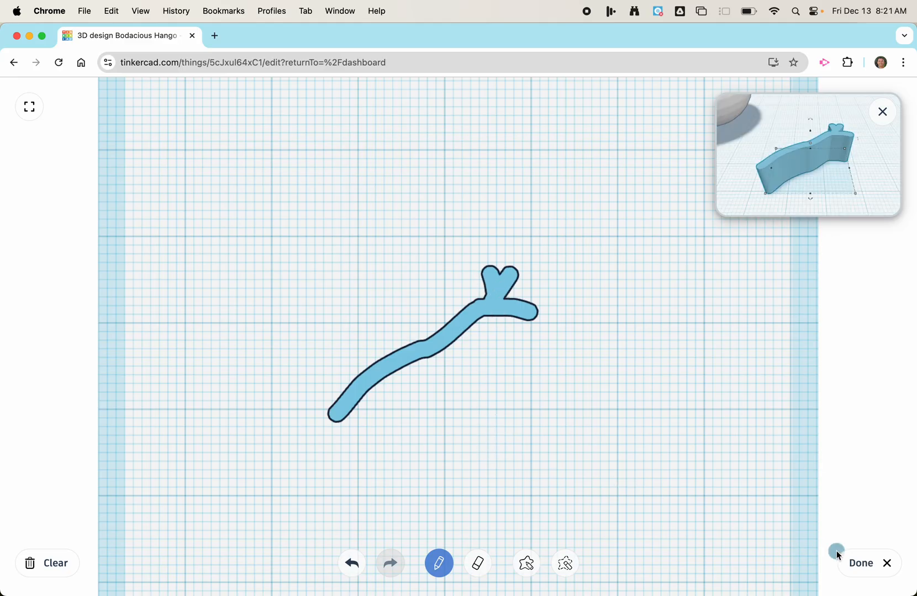
left_click(859, 565)
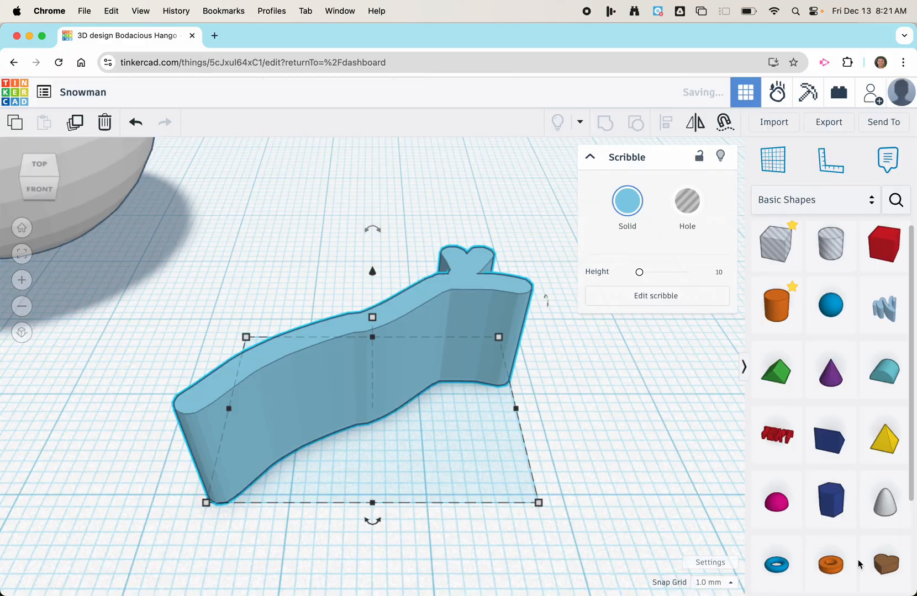
left_click_drag(372, 317, 373, 396)
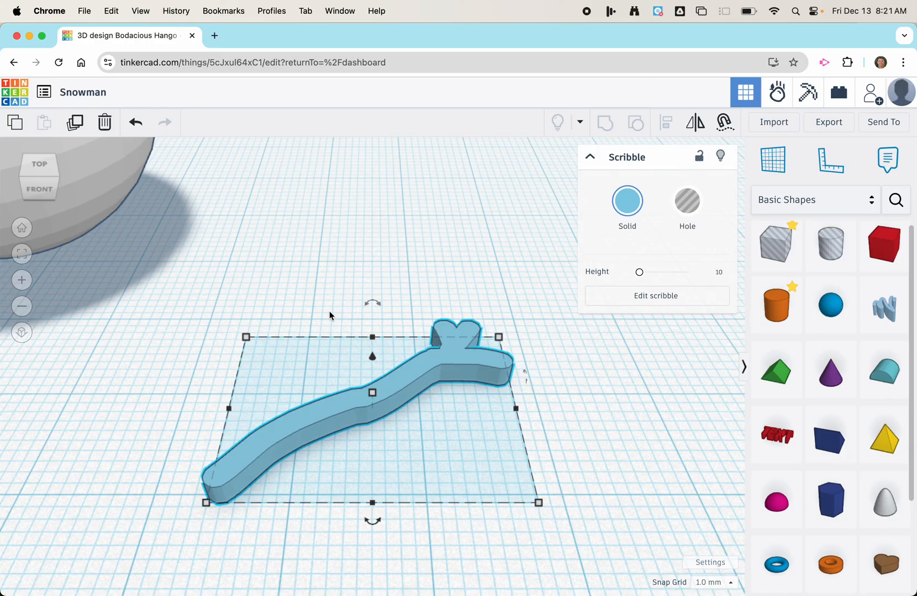
Step: Try standing the scribbled arm upright by rotating it -90° while viewing the workplane obliquely from the right side
scroll(330, 312, "up", 2)
scroll(329, 312, "down", 5)
scroll(329, 315, "up", 3)
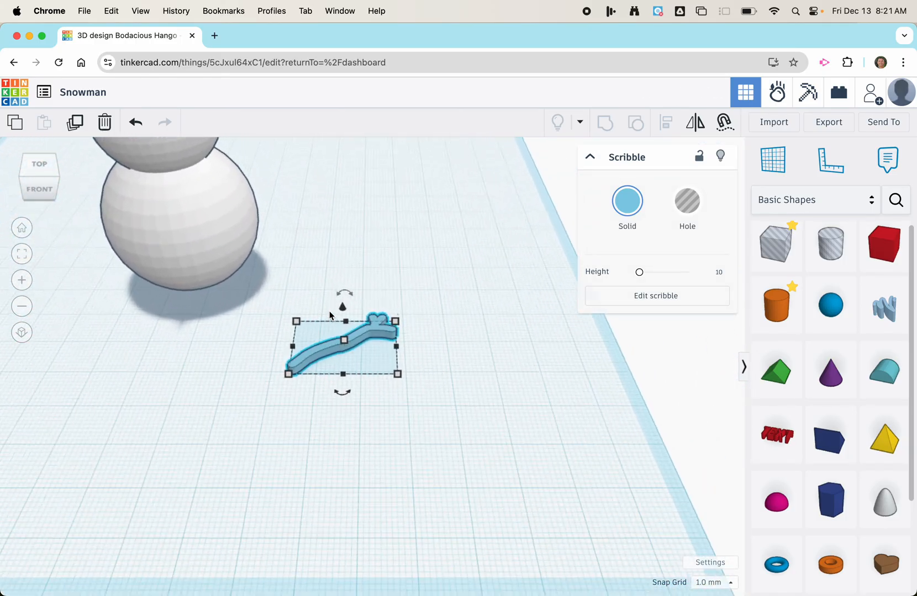
scroll(330, 315, "down", 3)
scroll(330, 315, "up", 1)
scroll(330, 315, "up", 1)
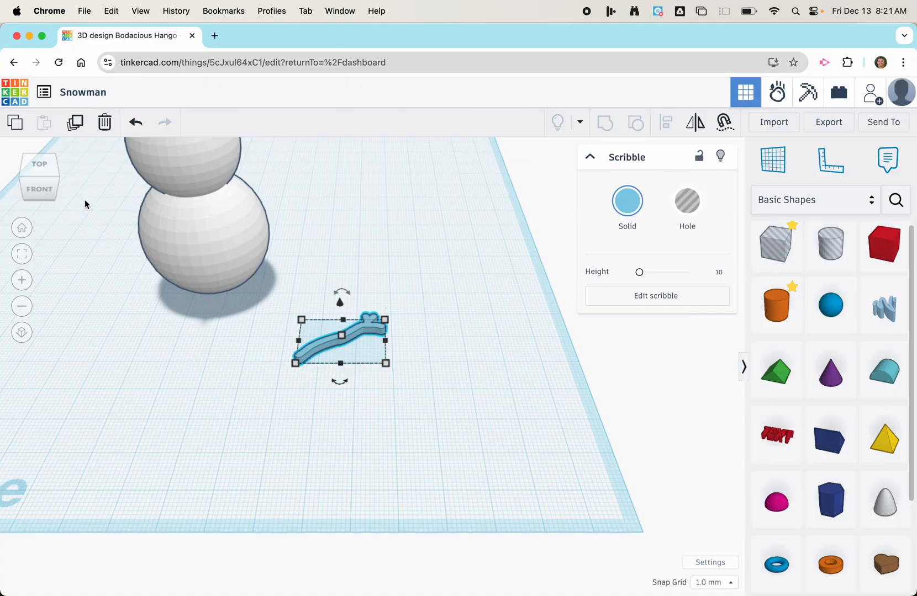
left_click(43, 192)
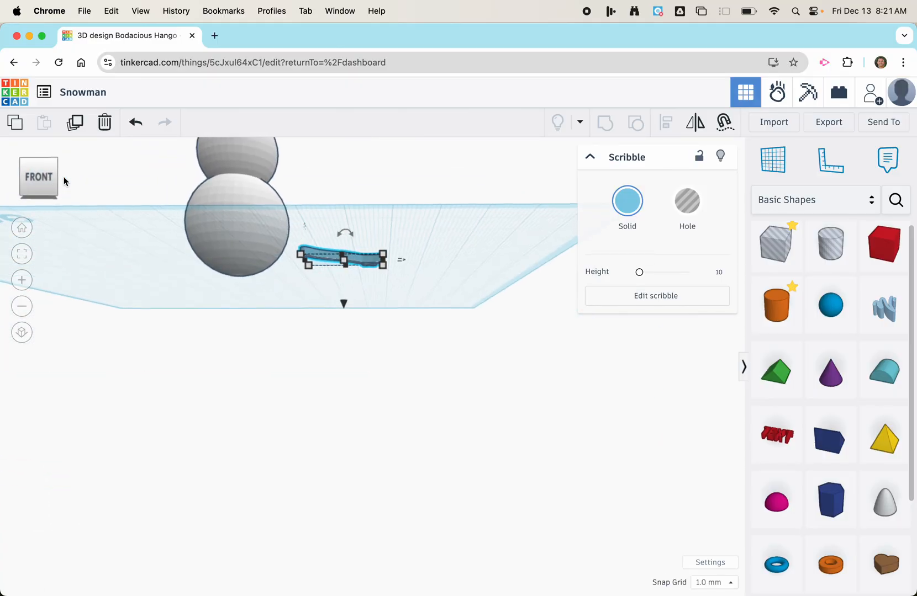
left_click(65, 177)
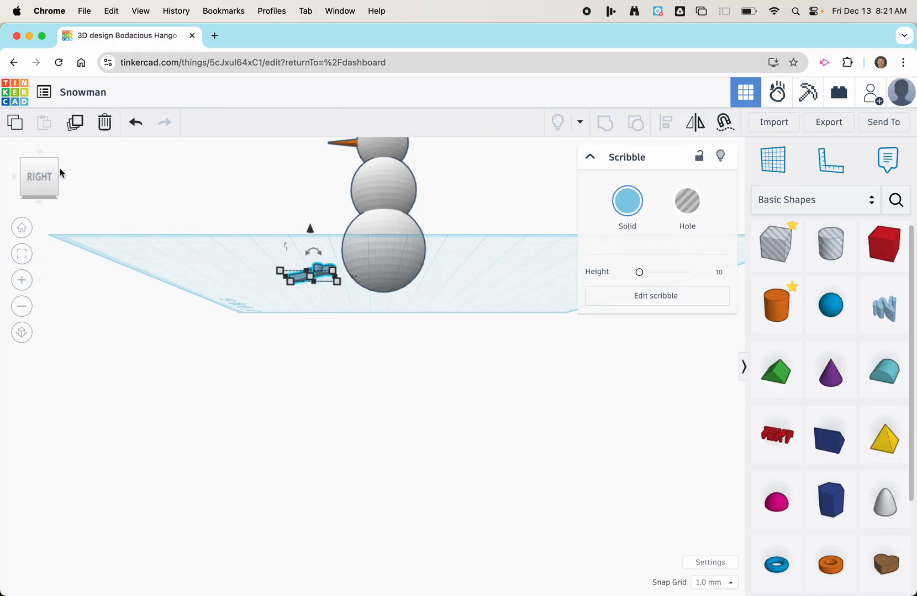
left_click(40, 159)
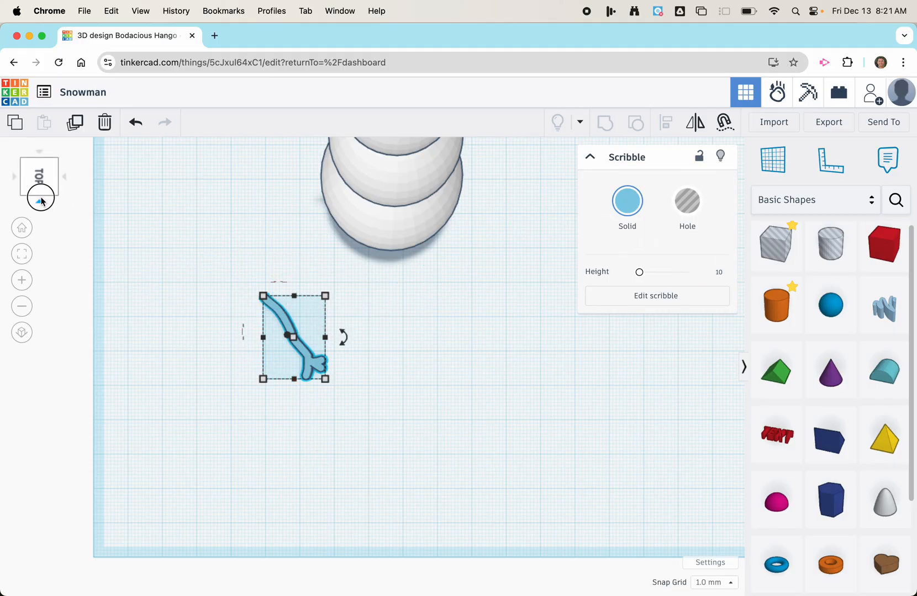
left_click(42, 201)
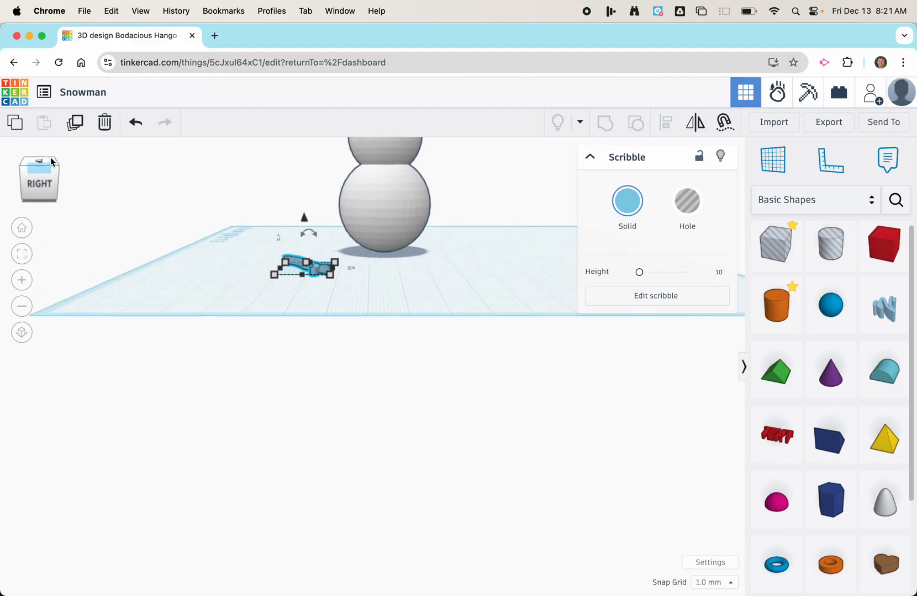
left_click(51, 161)
mouse_move(307, 231)
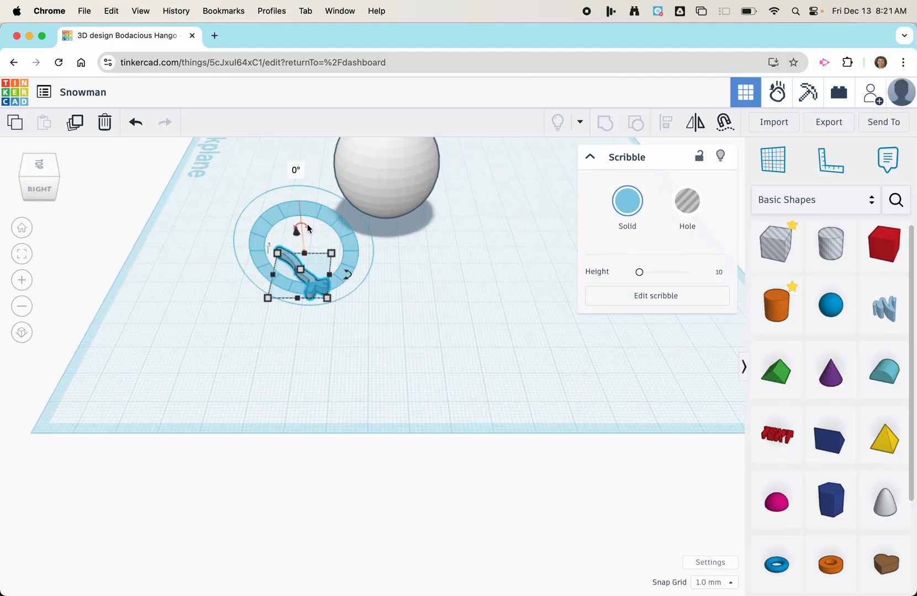
mouse_move(301, 227)
left_mouse_down()
mouse_move(296, 217)
mouse_move(201, 209)
mouse_move(160, 241)
mouse_move(171, 237)
mouse_move(128, 240)
mouse_move(172, 204)
mouse_move(149, 287)
mouse_move(196, 264)
mouse_move(224, 267)
mouse_move(231, 251)
left_mouse_up()
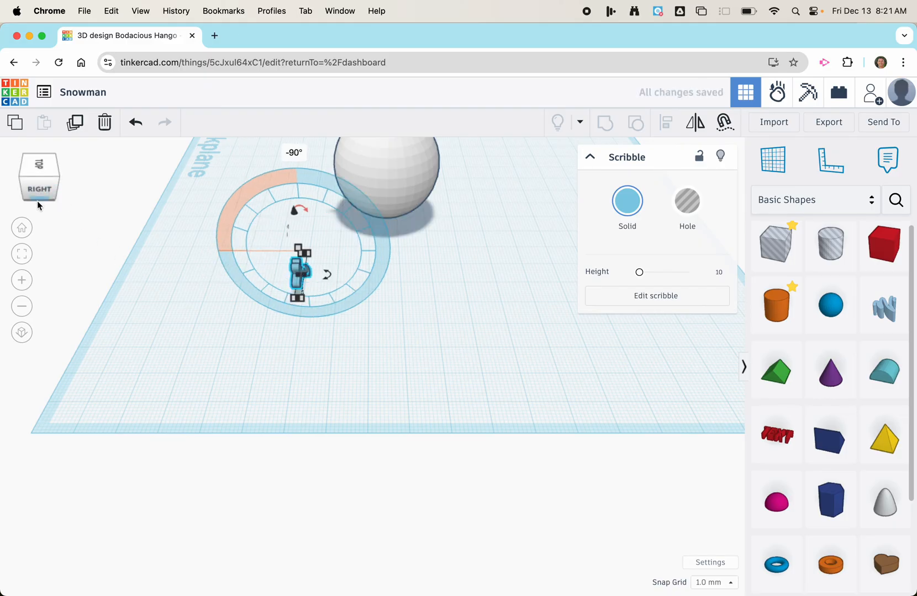
Step: Try raising the stick arm and moving it against the side of the snowman's middle sphere
left_click(22, 227)
left_click(496, 454)
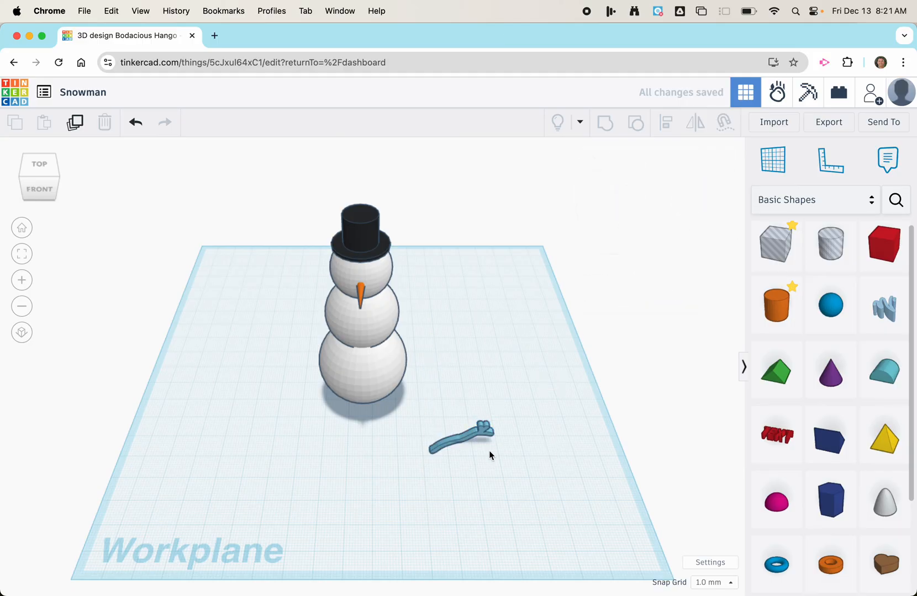
left_click(466, 439)
left_click_drag(470, 396, 474, 225)
mouse_move(467, 305)
left_mouse_down()
mouse_move(421, 287)
mouse_move(429, 255)
mouse_move(426, 267)
left_mouse_up()
left_click_drag(427, 208, 429, 262)
mouse_move(427, 301)
left_mouse_down()
mouse_move(425, 271)
mouse_move(424, 291)
left_mouse_up()
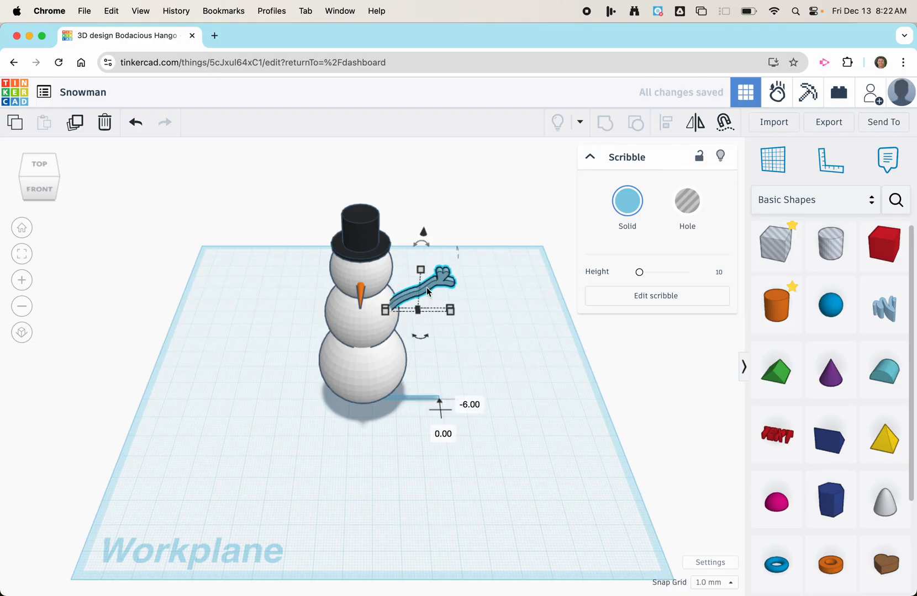
Step: Color the stick arm dark brown and deselect it
left_click(631, 210)
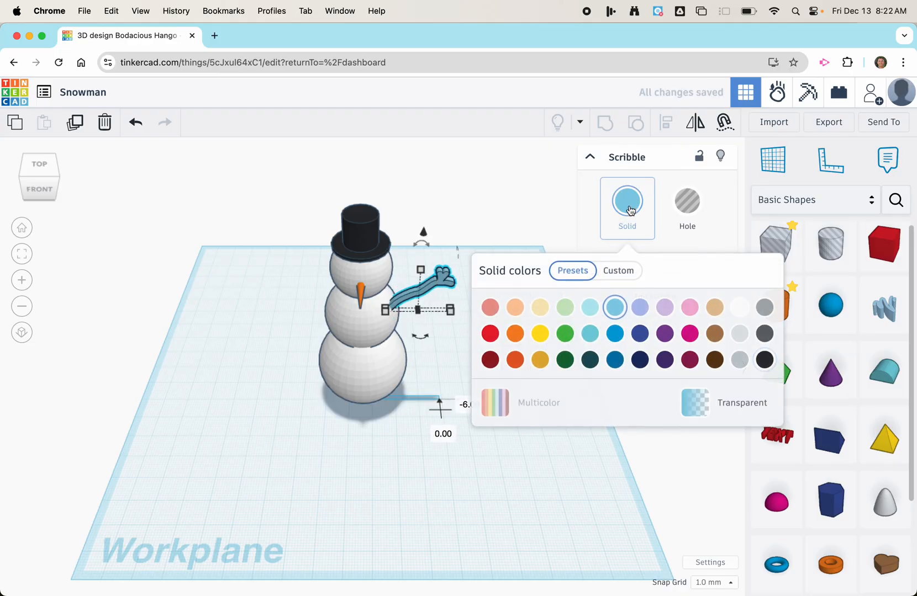
left_click(715, 360)
left_click(492, 475)
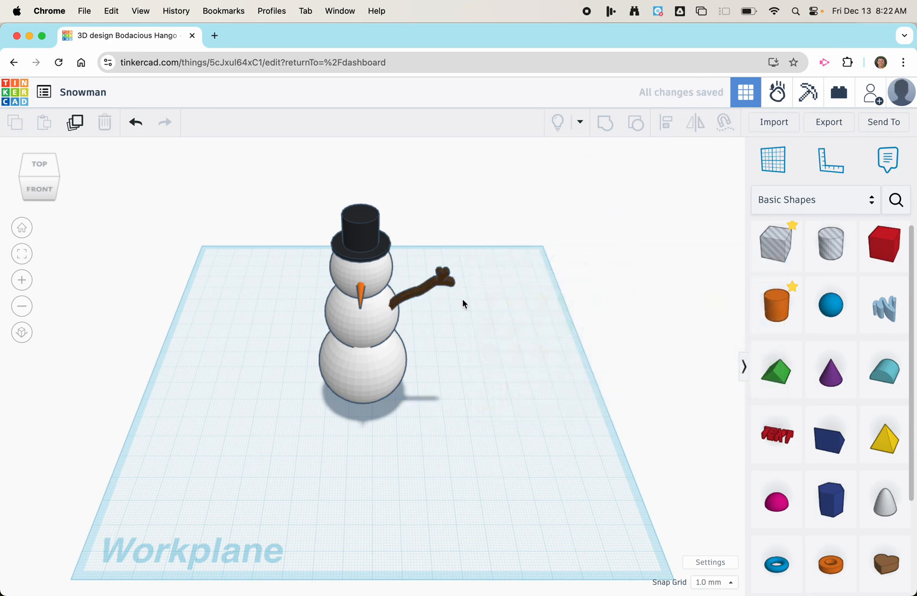
Step: Lower the brown arm slightly, shift it into the middle sphere, and check its placement from the front
left_click(421, 290)
left_click_drag(421, 231, 422, 244)
left_click_drag(430, 292, 426, 288)
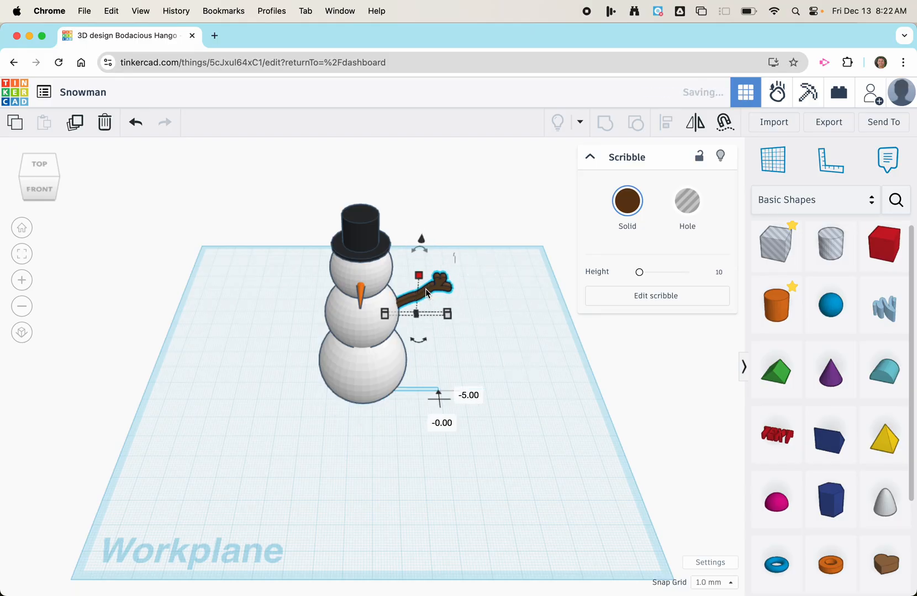
left_click(41, 193)
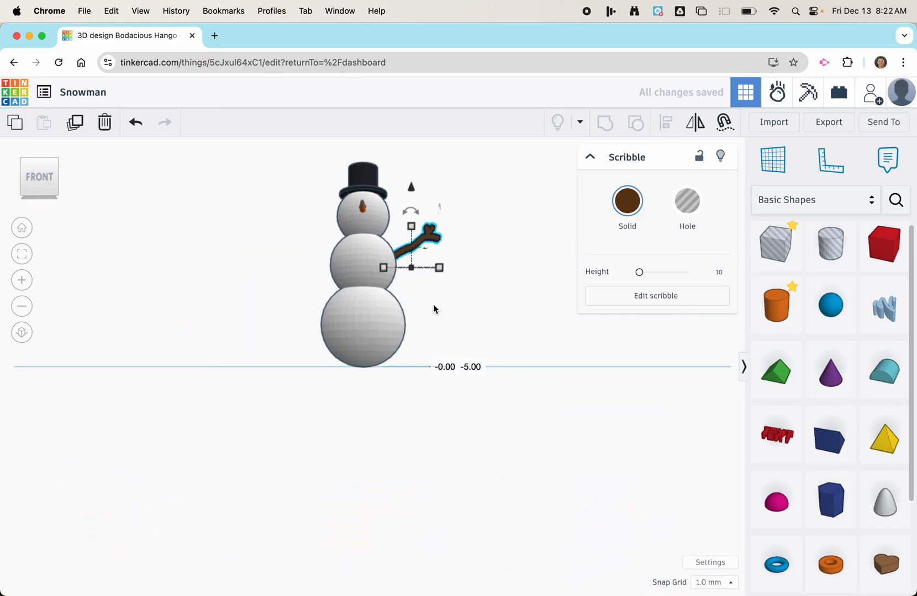
left_click(486, 313)
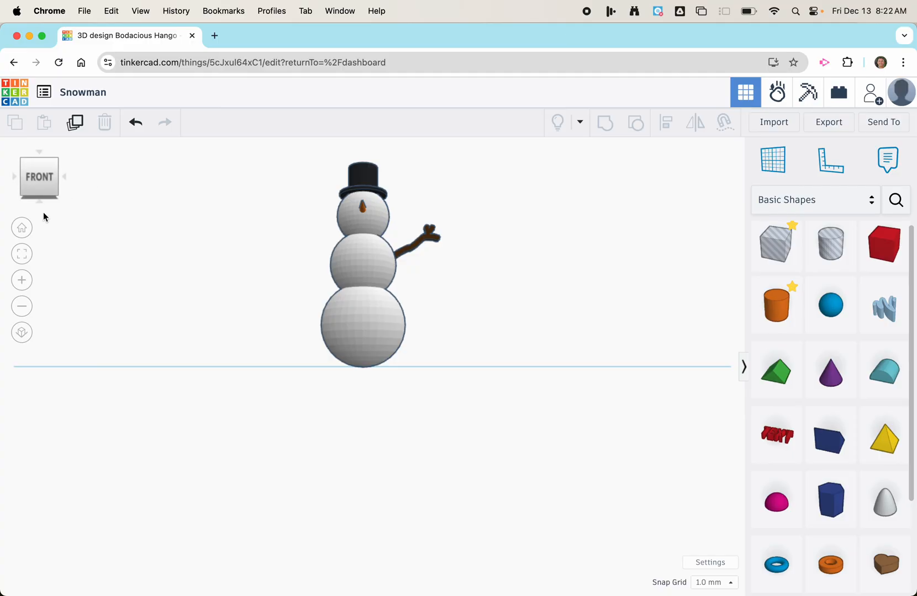
Step: Undo the arm's recoloring, moves and rotation until it lies flat on the workplane
left_click(22, 228)
left_click(141, 128)
left_click(139, 128)
left_click(138, 128)
left_click(137, 129)
left_click(137, 129)
left_click(137, 129)
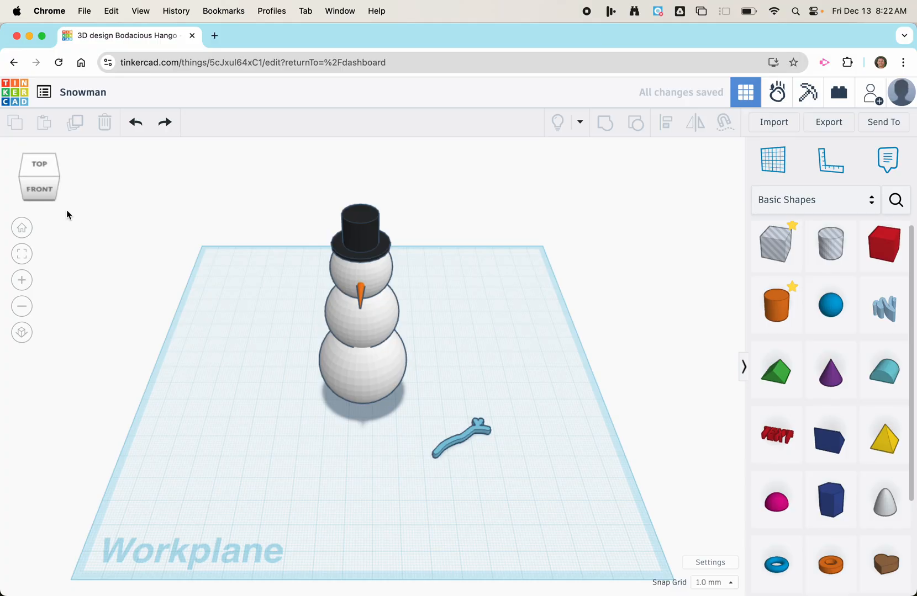
Step: Rotate the stick arm -90° in the straight right-side view so that it stands upright
left_click(58, 184)
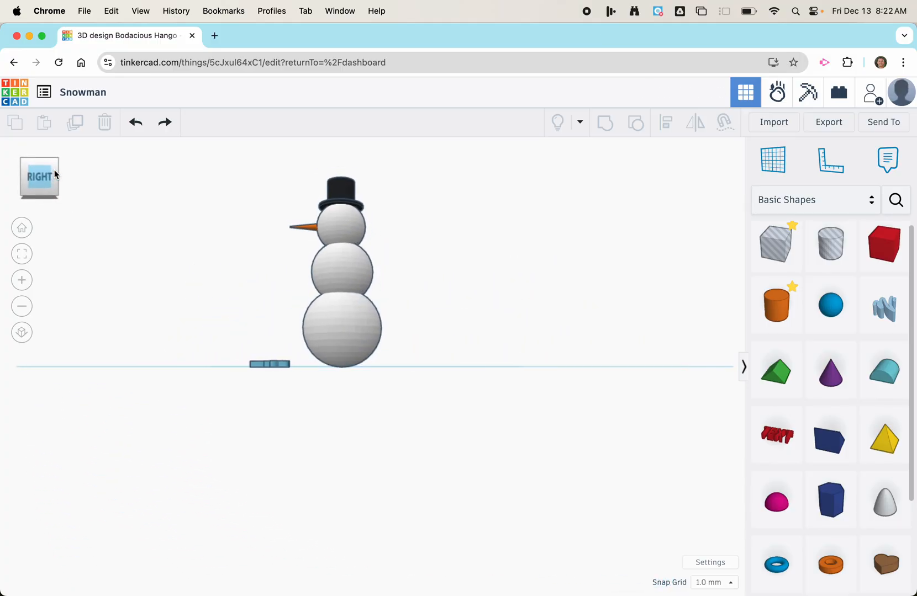
left_click(275, 361)
mouse_move(279, 340)
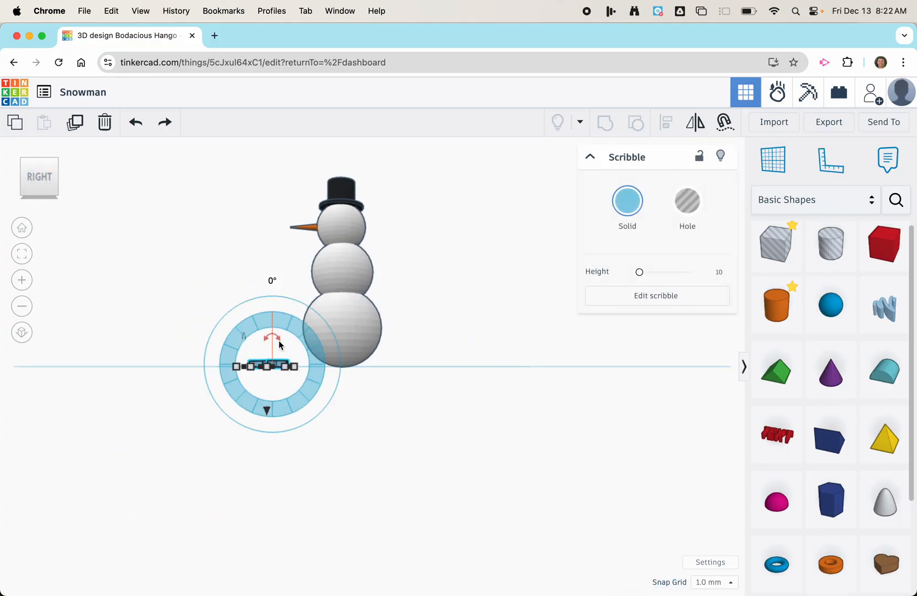
mouse_move(278, 336)
left_mouse_down()
mouse_move(241, 311)
mouse_move(192, 340)
mouse_move(204, 351)
mouse_move(205, 343)
mouse_move(188, 368)
left_mouse_up()
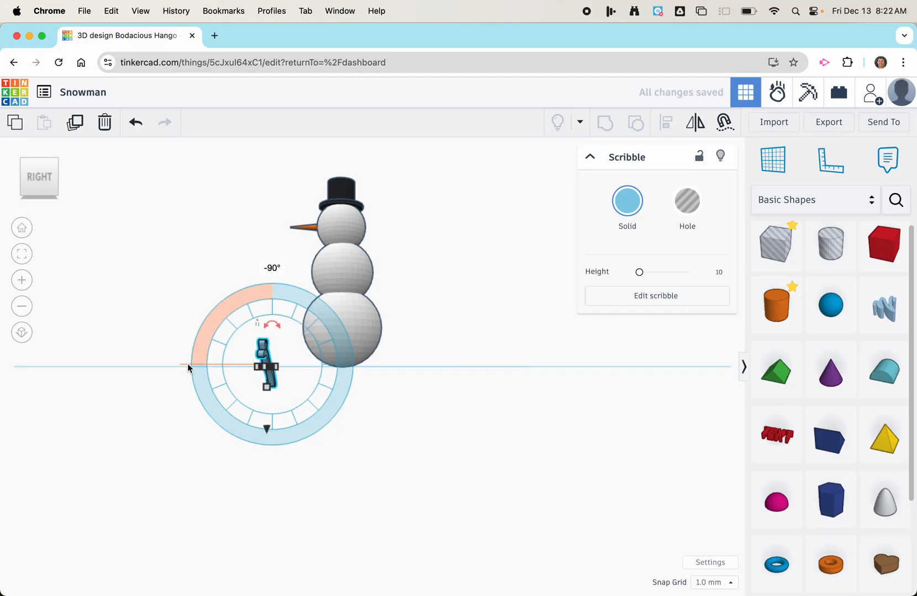
Step: Attach the upright arm to the side of the snowman's middle sphere, raising it to 41 mm above the workplane
left_click(22, 228)
mouse_move(458, 437)
left_mouse_down()
mouse_move(447, 390)
mouse_move(409, 364)
mouse_move(432, 201)
mouse_move(419, 242)
left_mouse_up()
mouse_move(431, 291)
left_mouse_down()
mouse_move(409, 291)
mouse_move(411, 302)
left_mouse_up()
left_click_drag(421, 252, 421, 238)
Step: Check the arm from the front and right side, and shift it 2 mm front-to-back to center it on the middle sphere
left_click(38, 189)
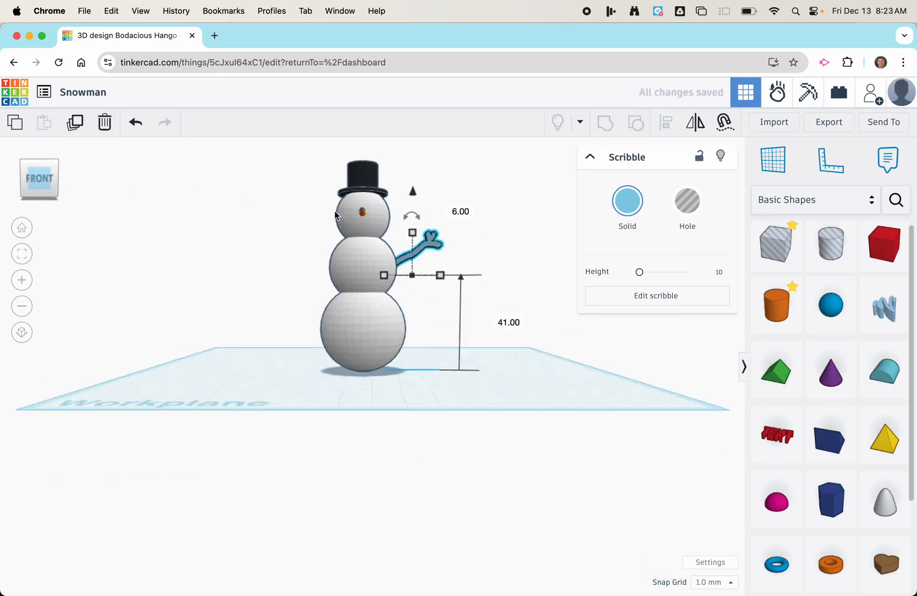
left_click(62, 178)
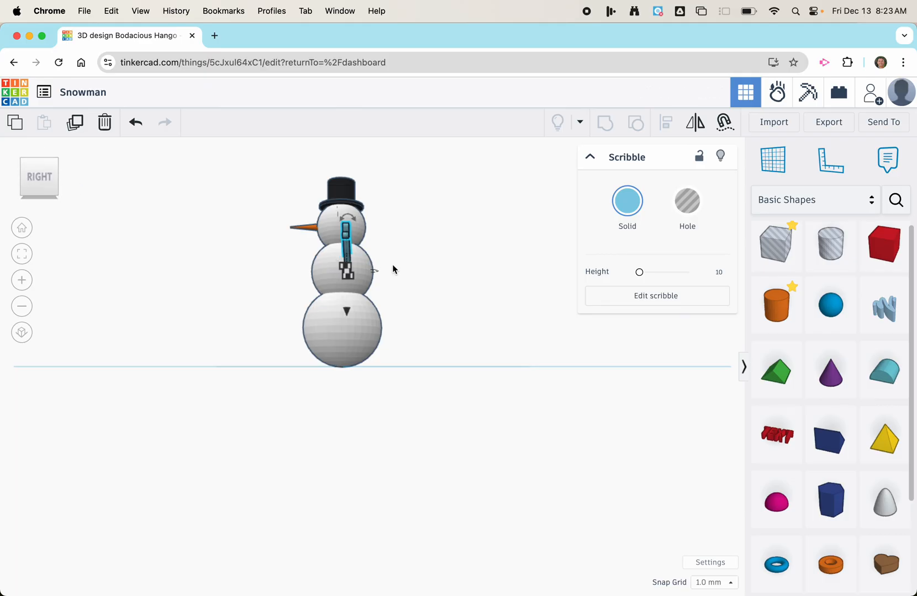
left_click_drag(344, 263, 342, 250)
left_click(22, 228)
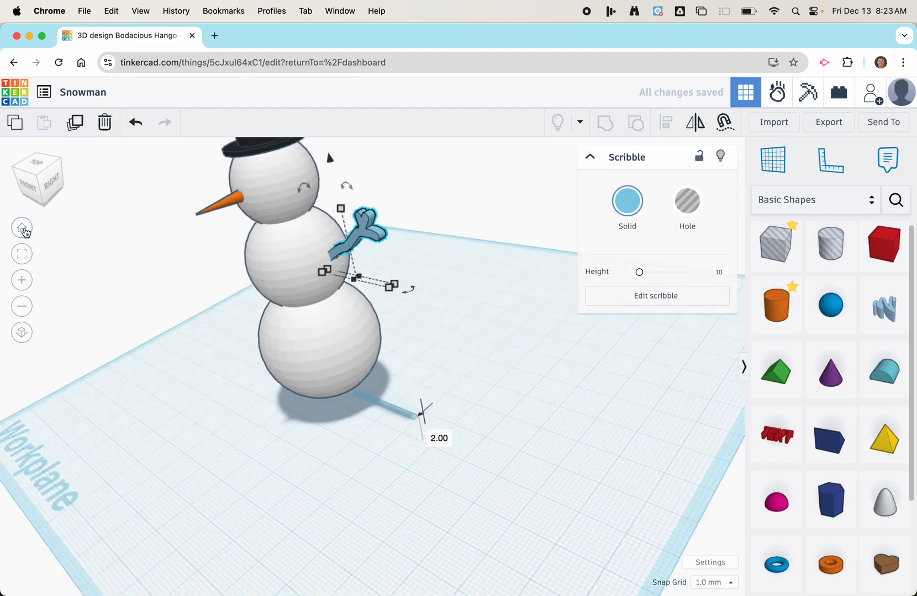
Step: Recolor the stick arm dark brown as a solid
left_click(536, 299)
left_click(434, 292)
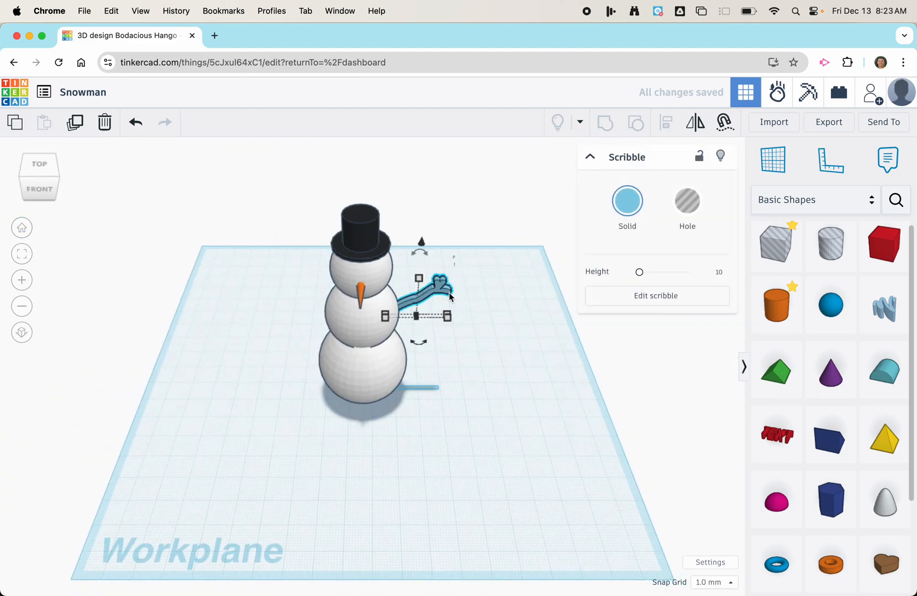
left_click(628, 201)
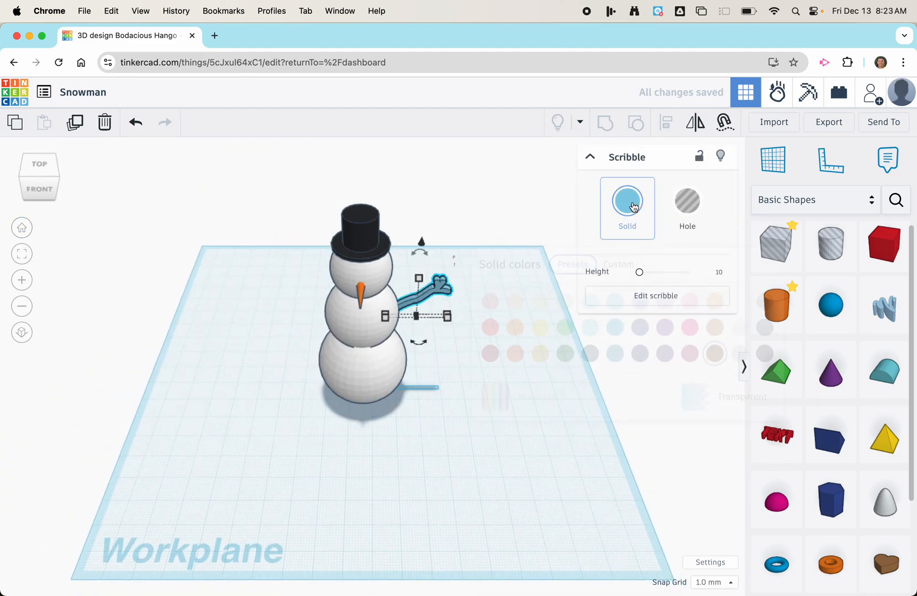
left_click(714, 359)
left_click(518, 214)
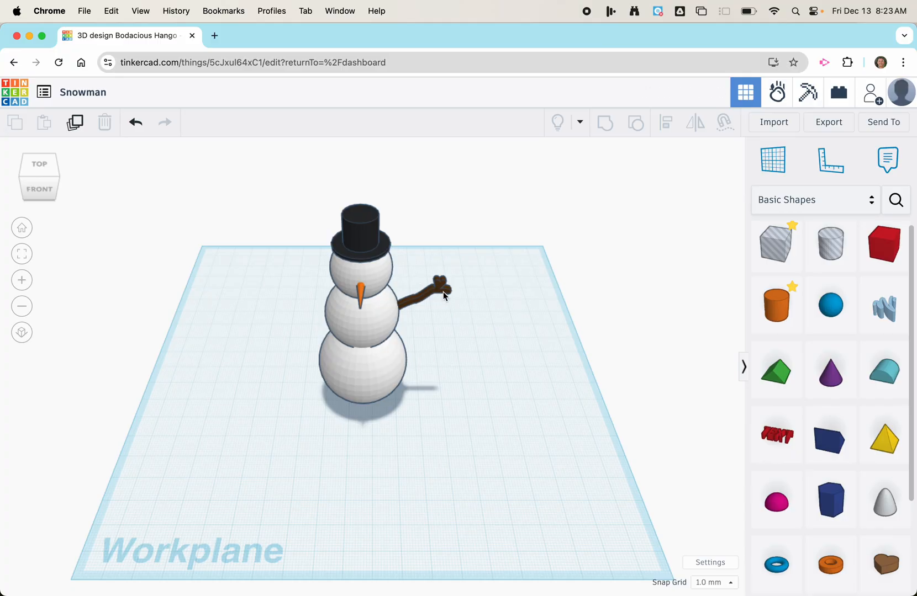
Step: Try duplicating the brown arm onto the opposite side of the middle sphere and mirroring it left-to-right, and delete that copy
left_click(418, 303)
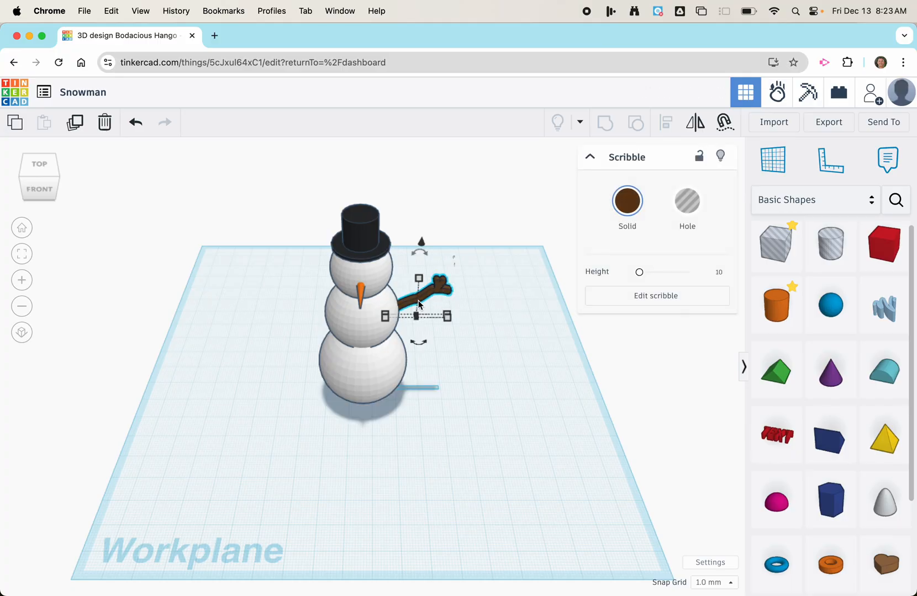
key("super+d")
mouse_move(425, 291)
left_mouse_down()
mouse_move(289, 298)
mouse_move(468, 291)
mouse_move(319, 296)
left_mouse_up()
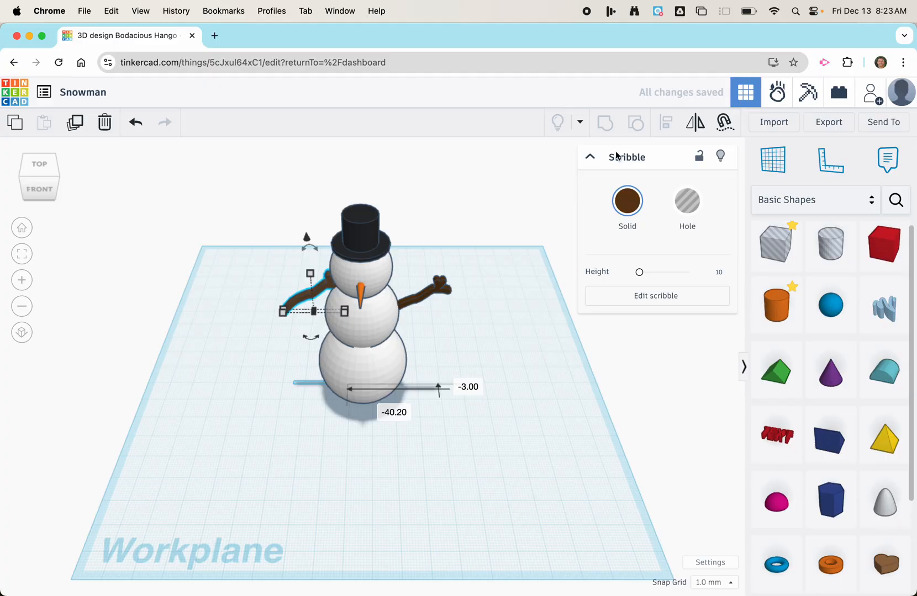
left_click(699, 124)
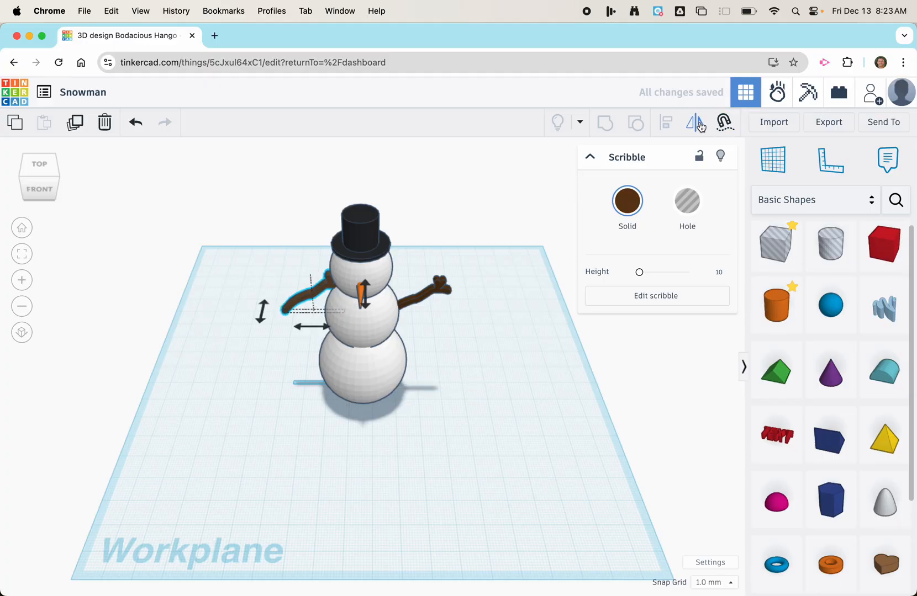
left_click(307, 326)
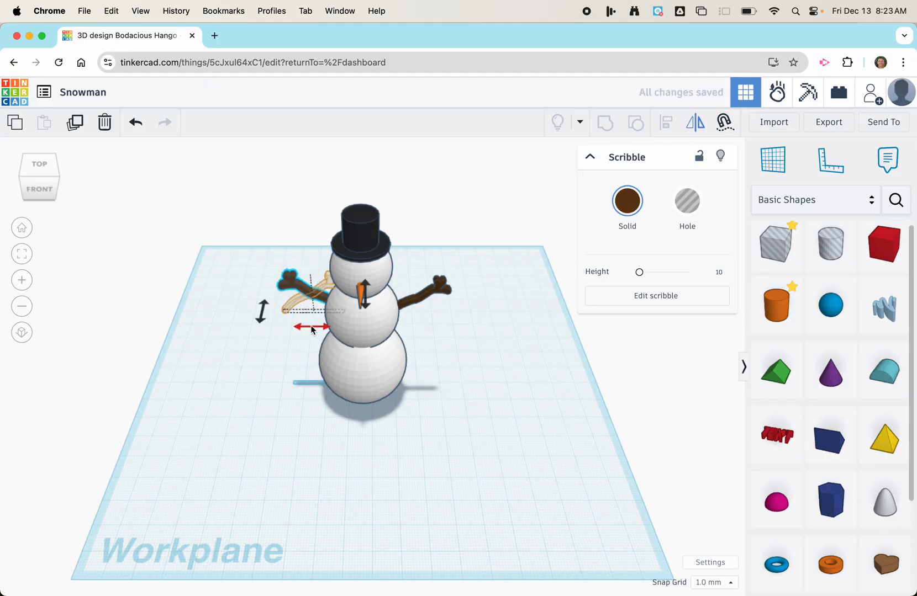
mouse_move(325, 302)
left_mouse_down()
mouse_move(314, 309)
mouse_move(321, 304)
left_mouse_up()
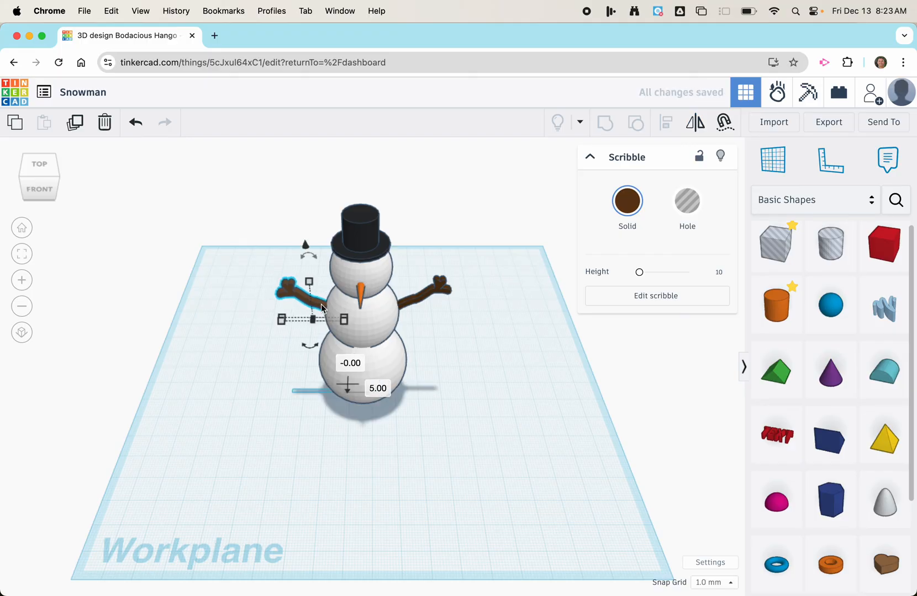
key("Delete")
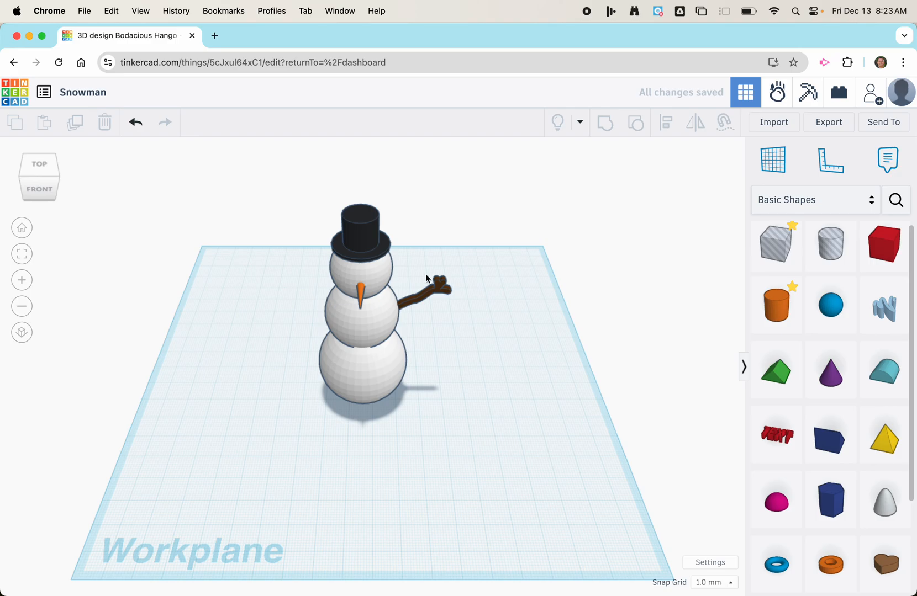
Step: Duplicate the brown arm in place, mirror the copy left-to-right, and slide it 44.2 mm straight across to the middle sphere's opposite side
left_click(439, 293)
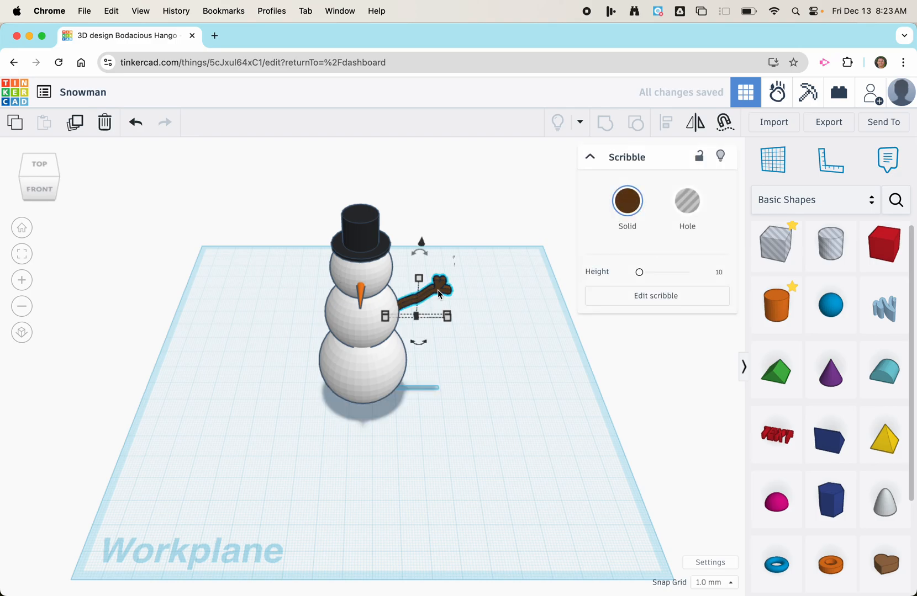
left_click(700, 127)
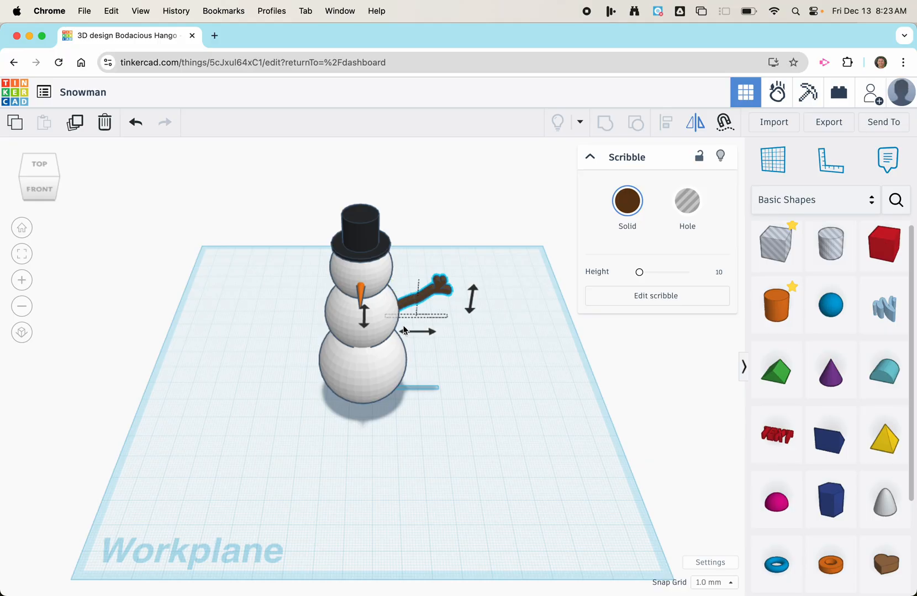
left_click(417, 333)
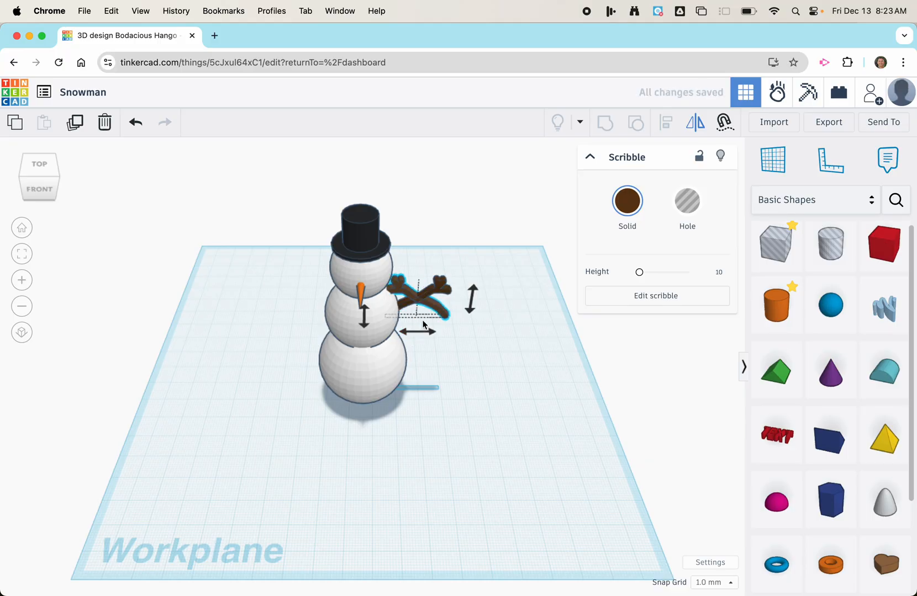
left_click(442, 316)
left_click_drag(442, 316, 326, 313)
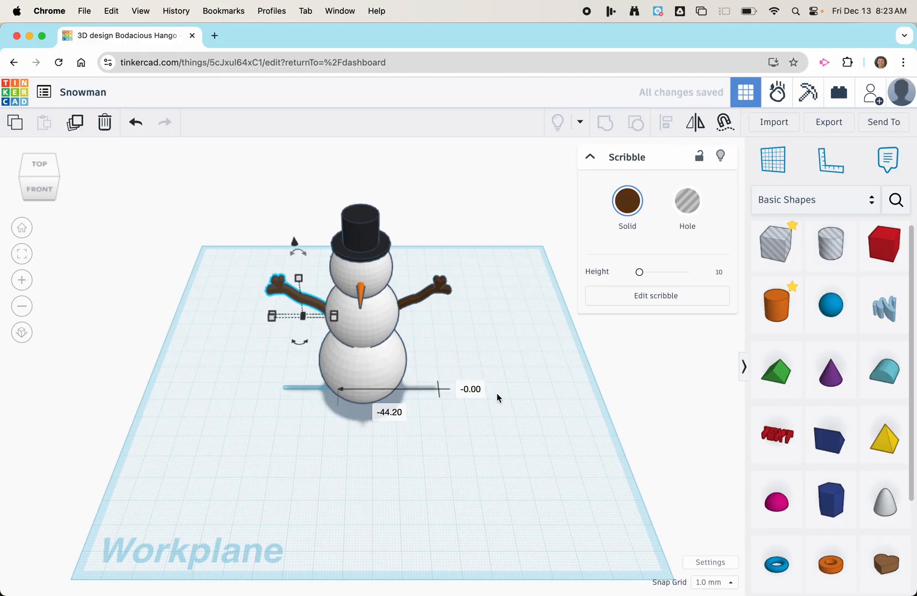
left_click(515, 380)
Step: Check both arms in the straight front view, and browse further through the basic shapes
left_click(42, 189)
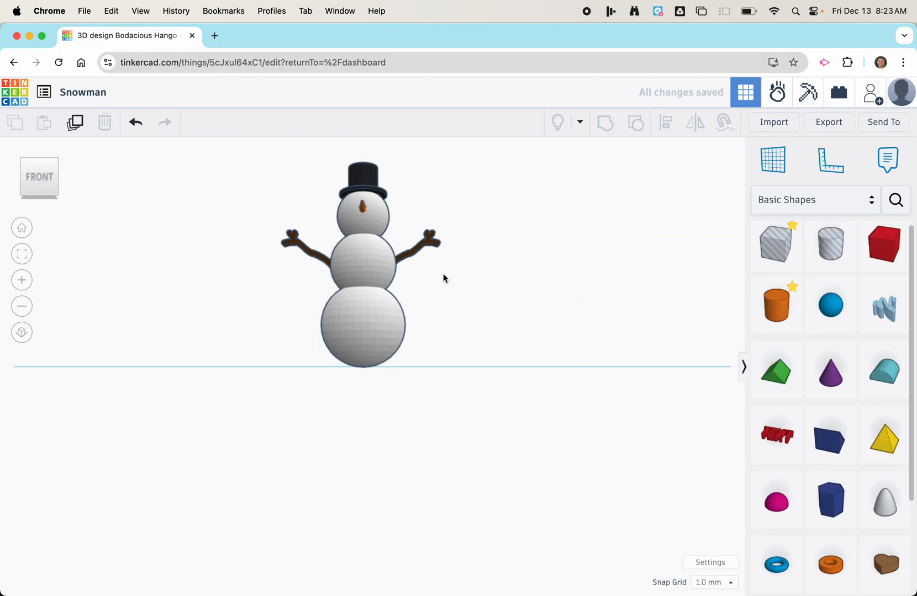
left_click(23, 228)
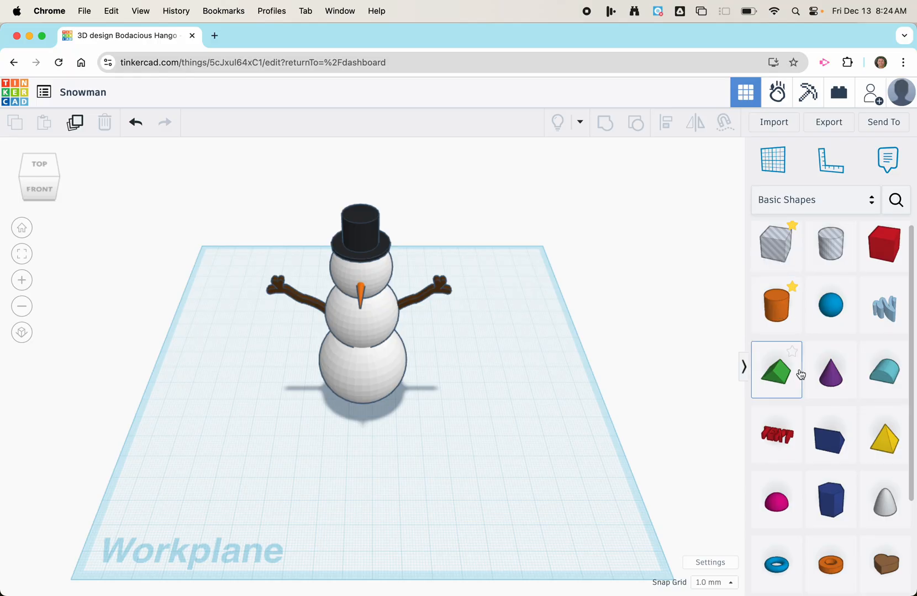
scroll(800, 375, "down", 5)
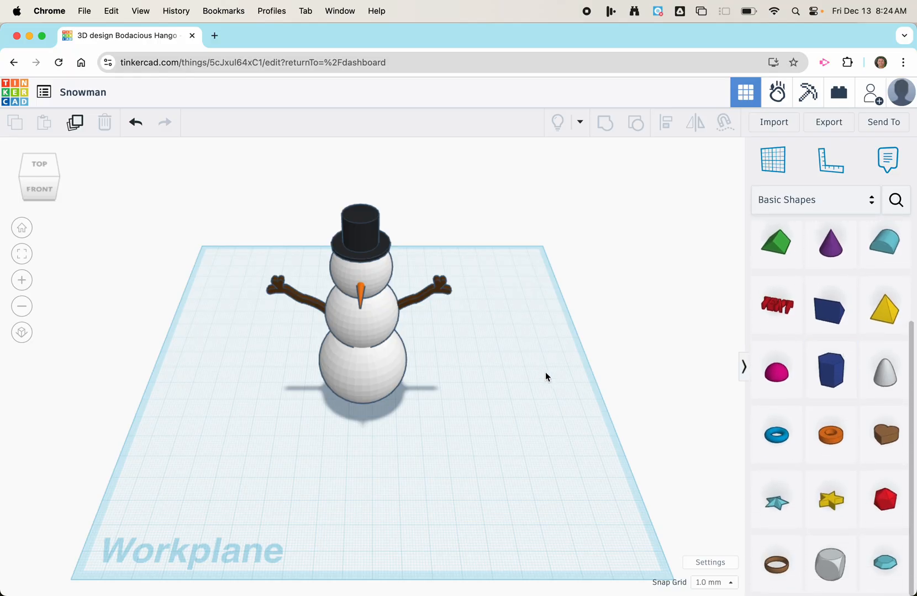